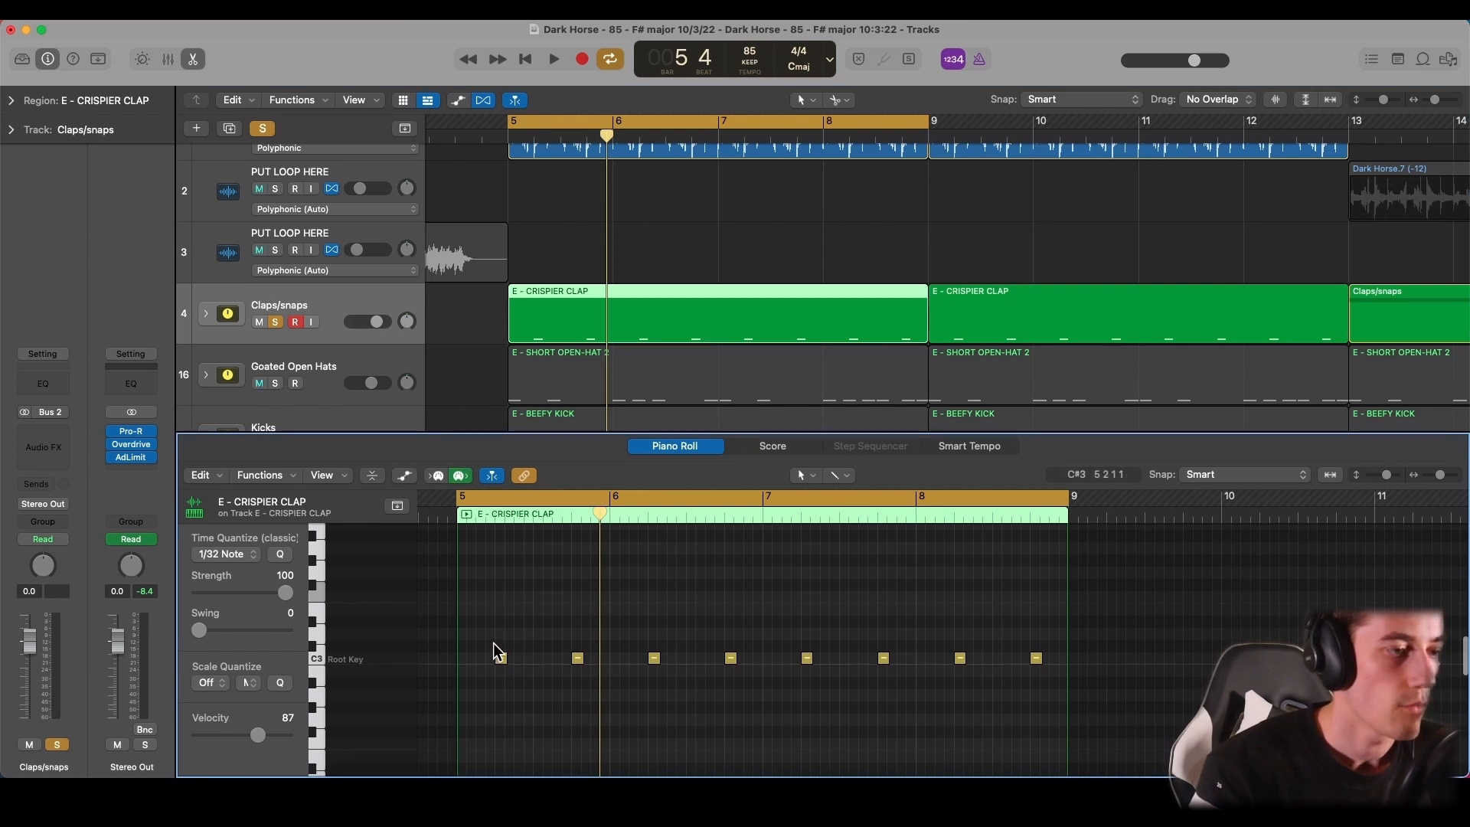
- Shorten the cycle range to bar 5 only, above the E - CRISPIER CLAP notes
scroll(519, 623, "down", 3)
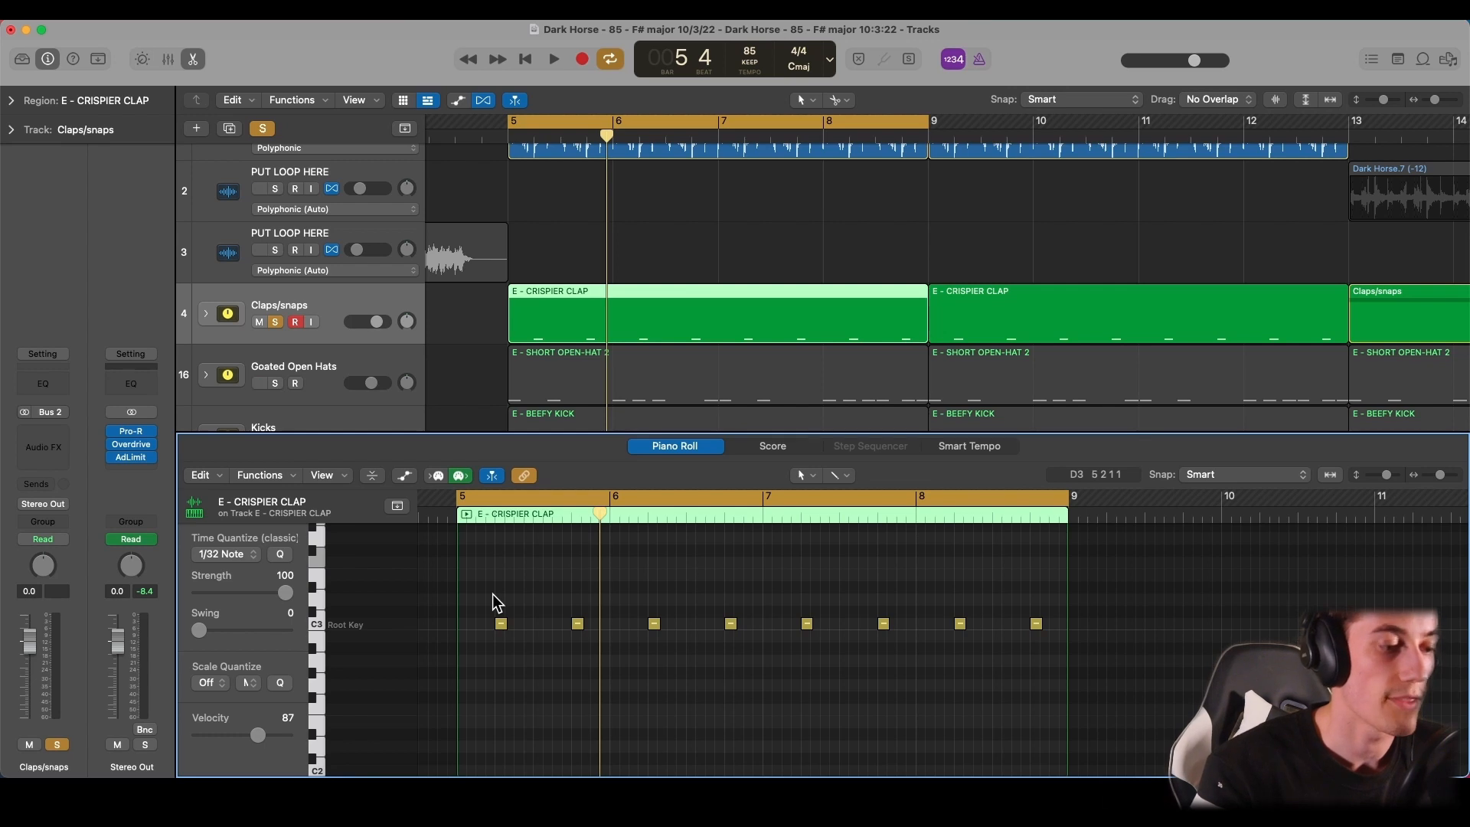
left_click(466, 496)
left_click(458, 496)
left_click(471, 494)
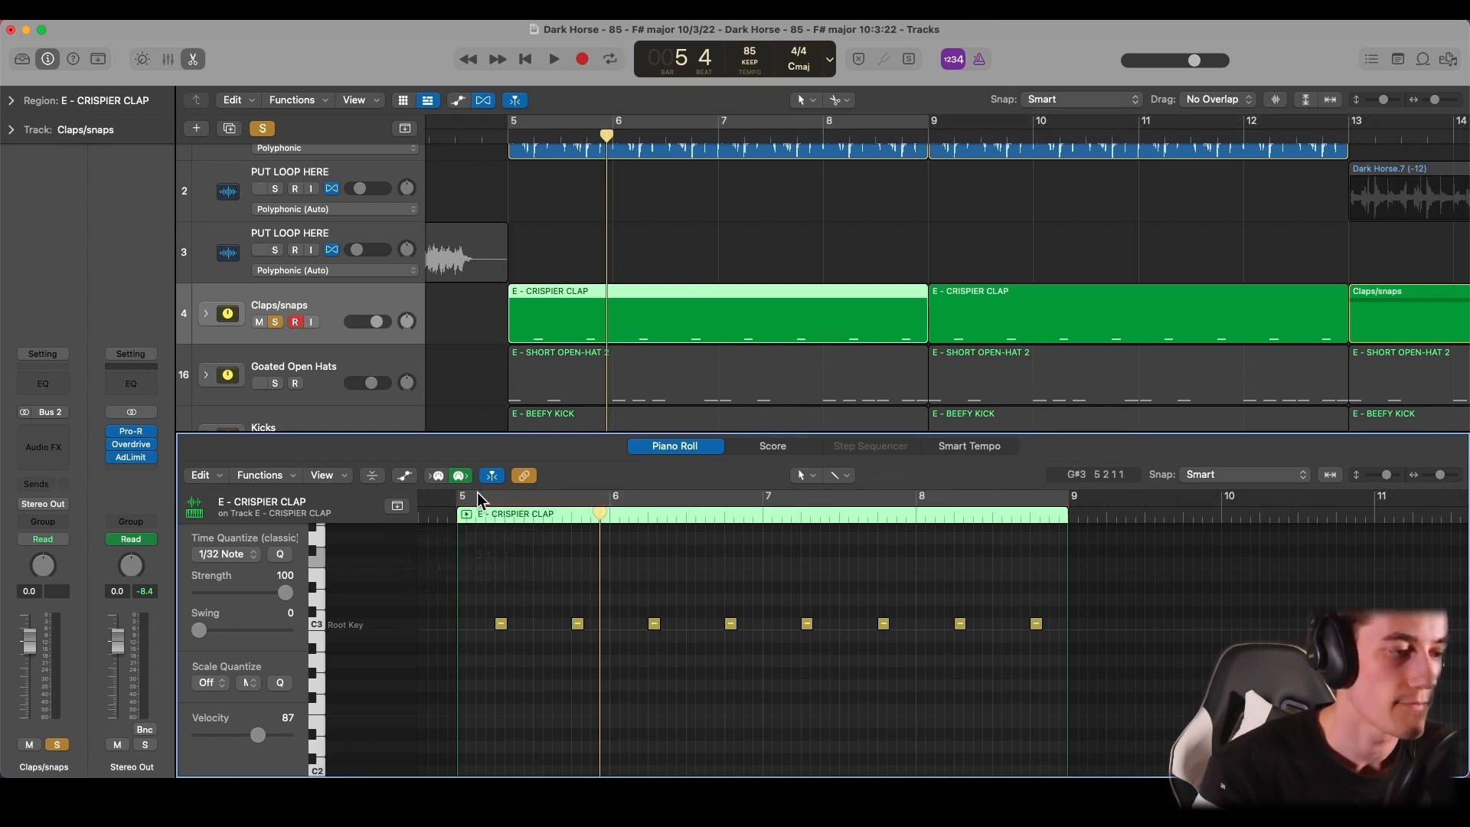
left_click_drag(461, 494, 610, 508)
left_click(553, 500)
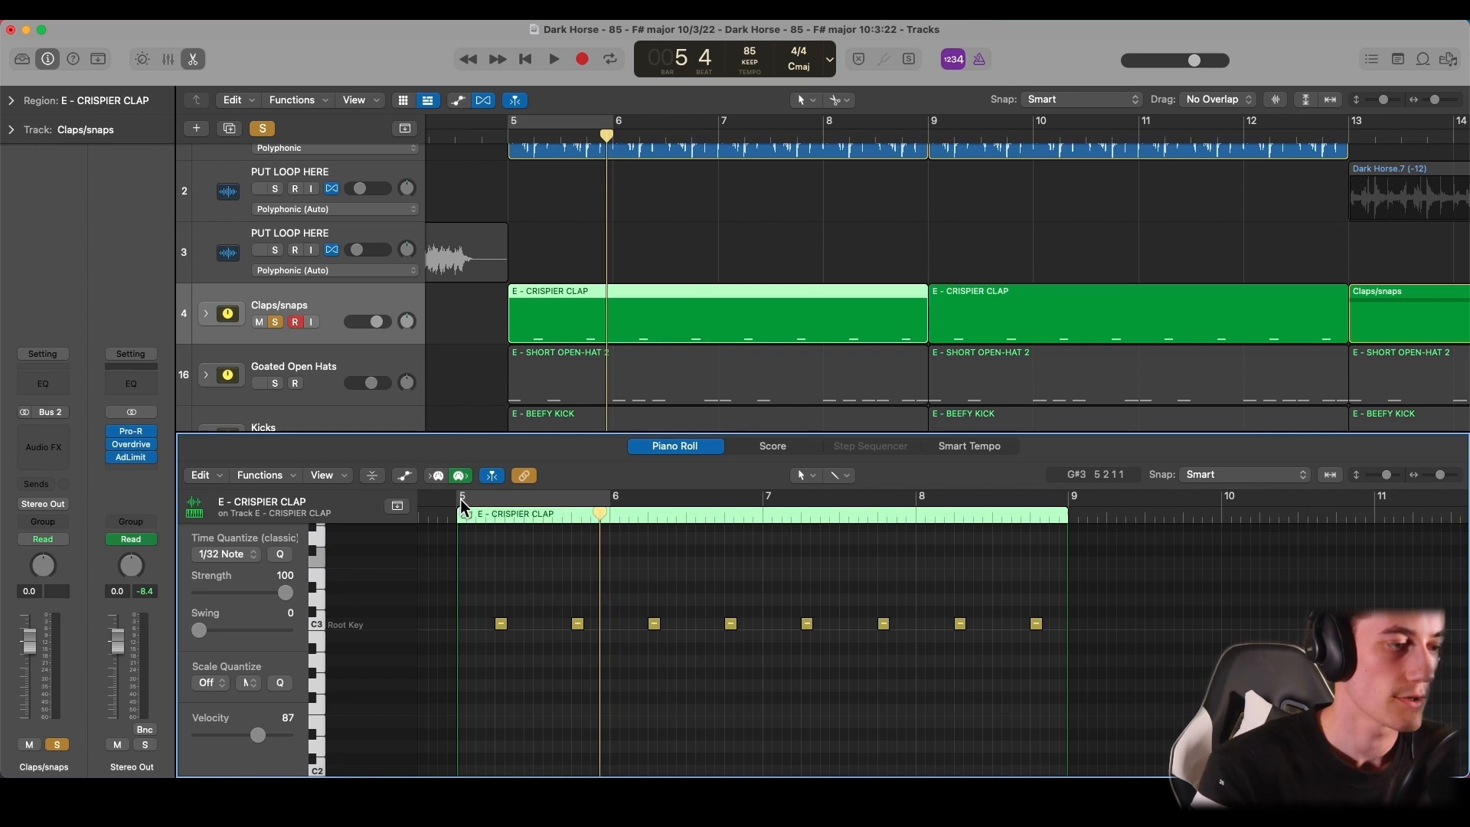
left_click(490, 497)
left_click(498, 498)
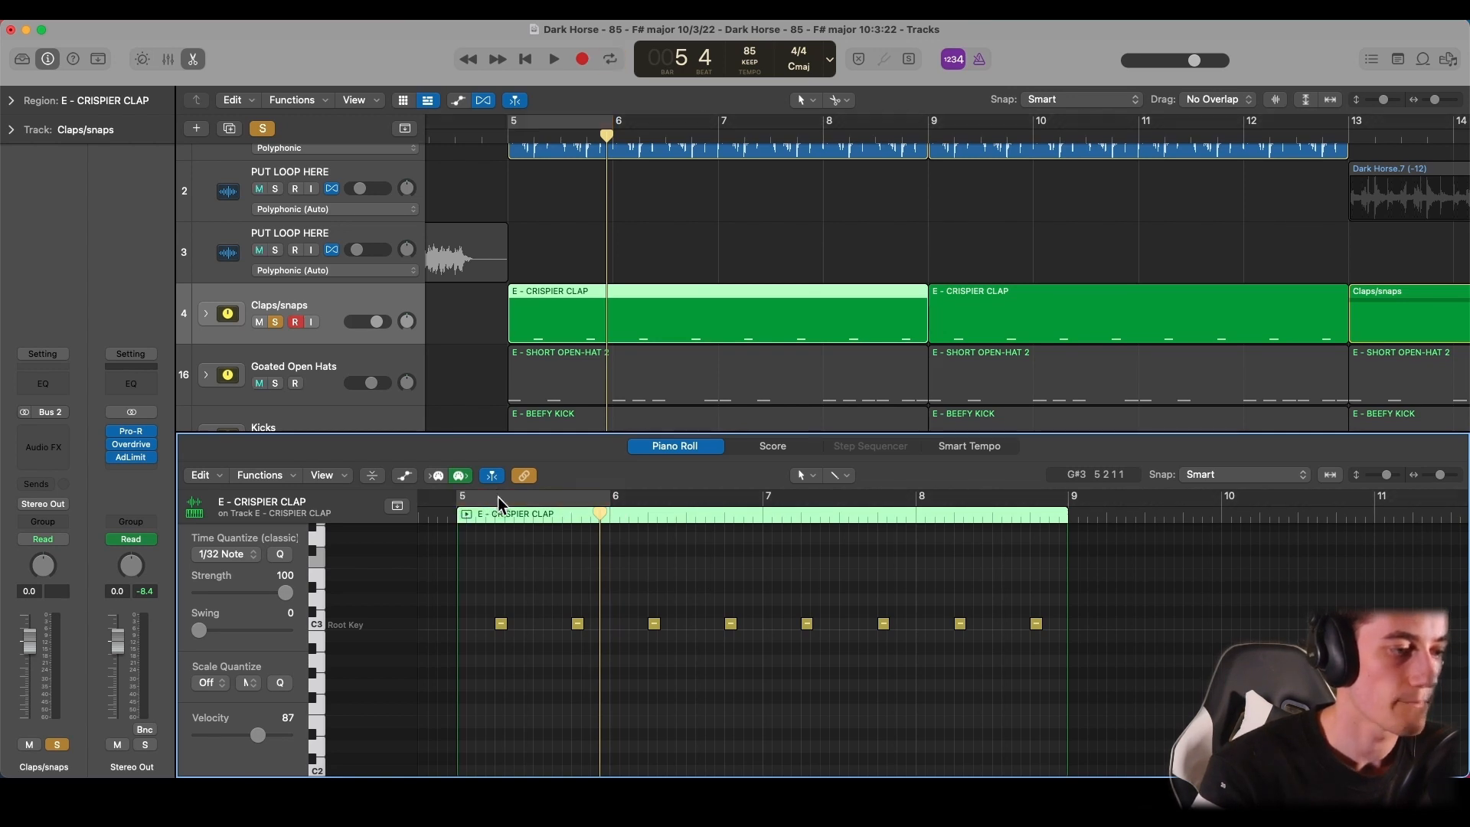
left_click(497, 498)
- Move the playhead to the clap on beat 2 and then to the clap on beat 4 of bar 5
left_click(495, 512)
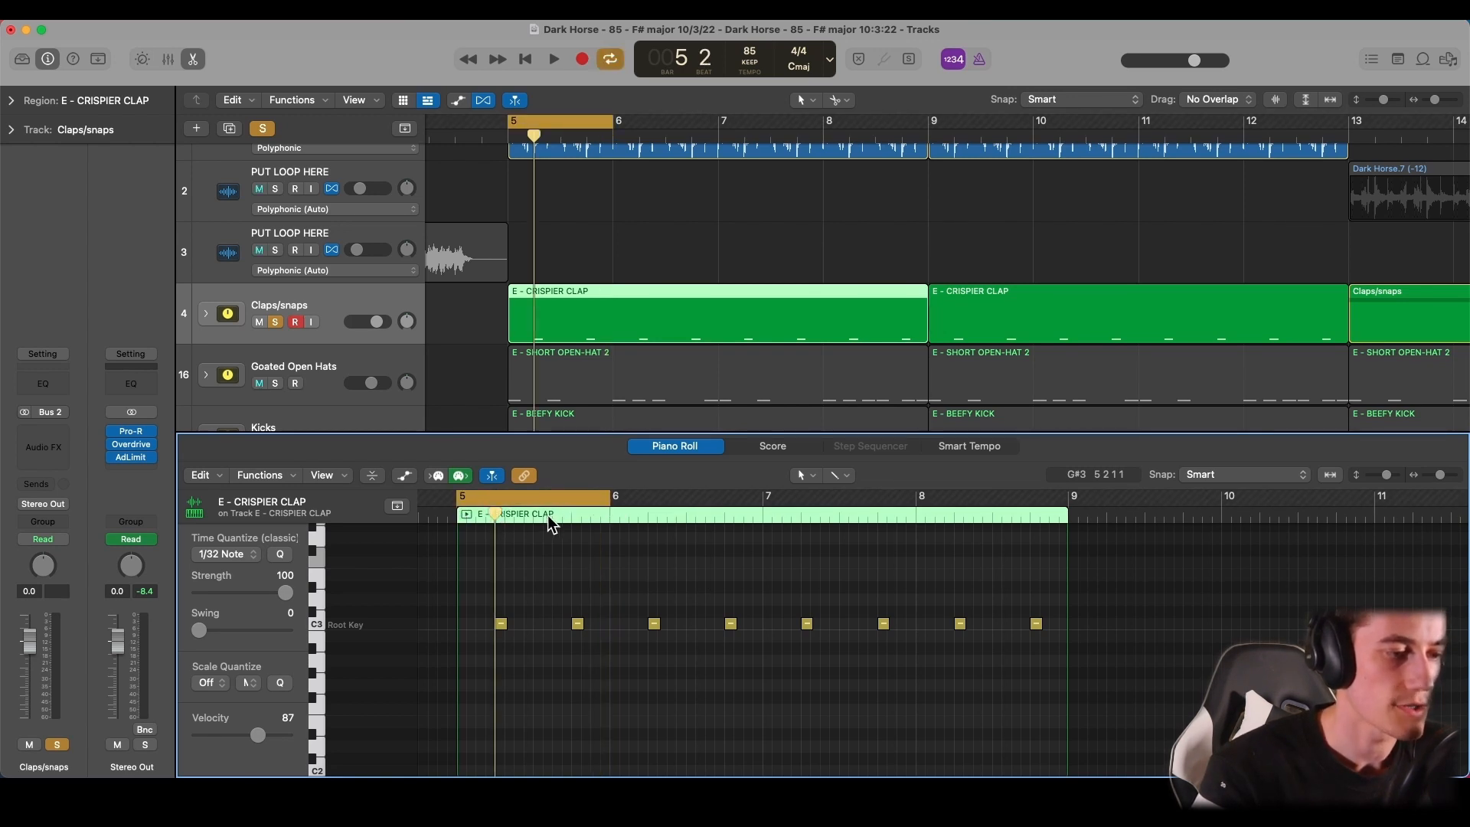
left_click(541, 515)
left_click(575, 515)
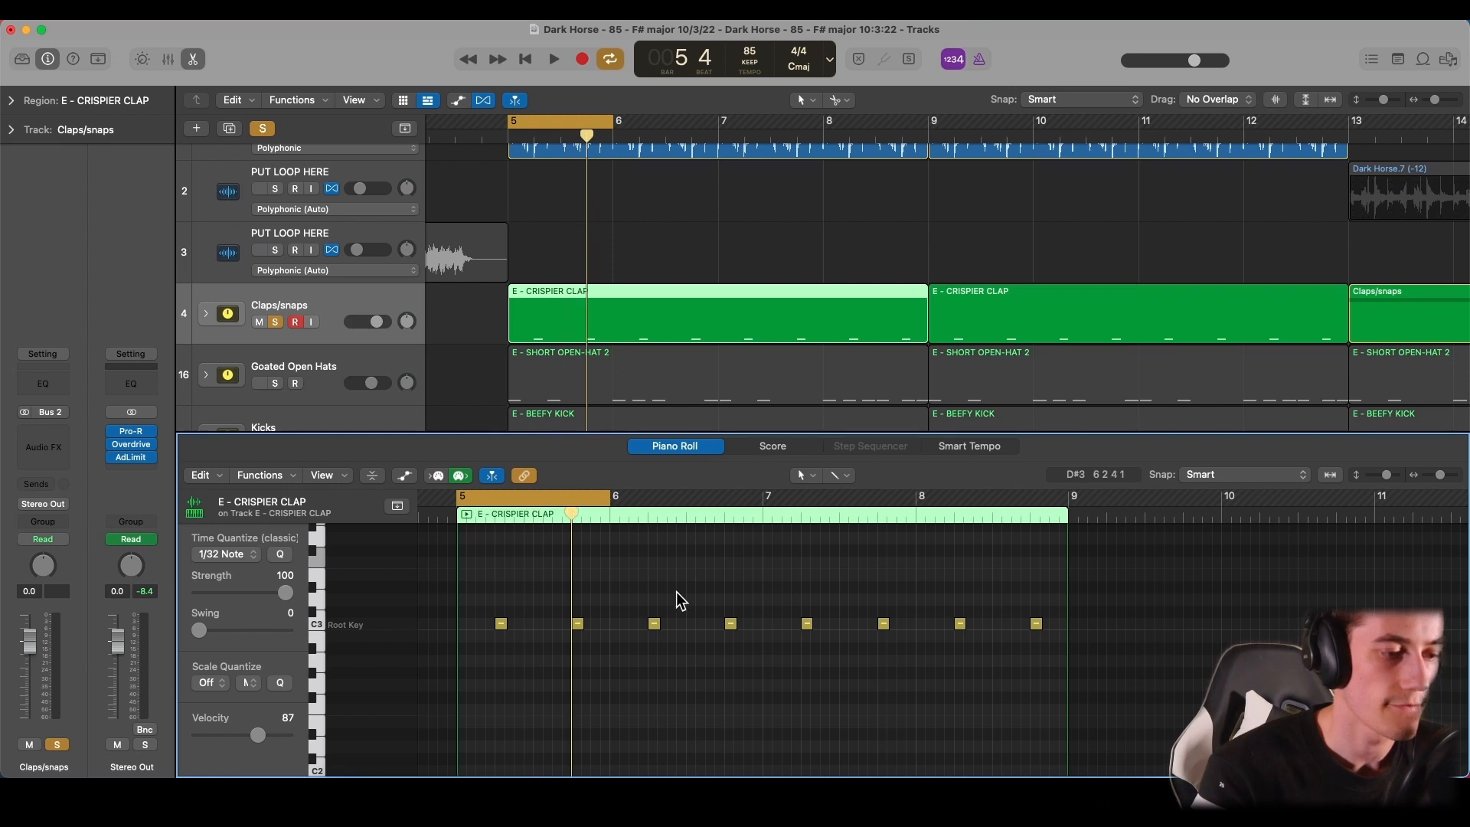
- Solo the Goated Open Hats track and extend the cycle over its first E - SHORT OPEN-HAT 2 region, from bar 5 to bar 9
left_click(275, 383)
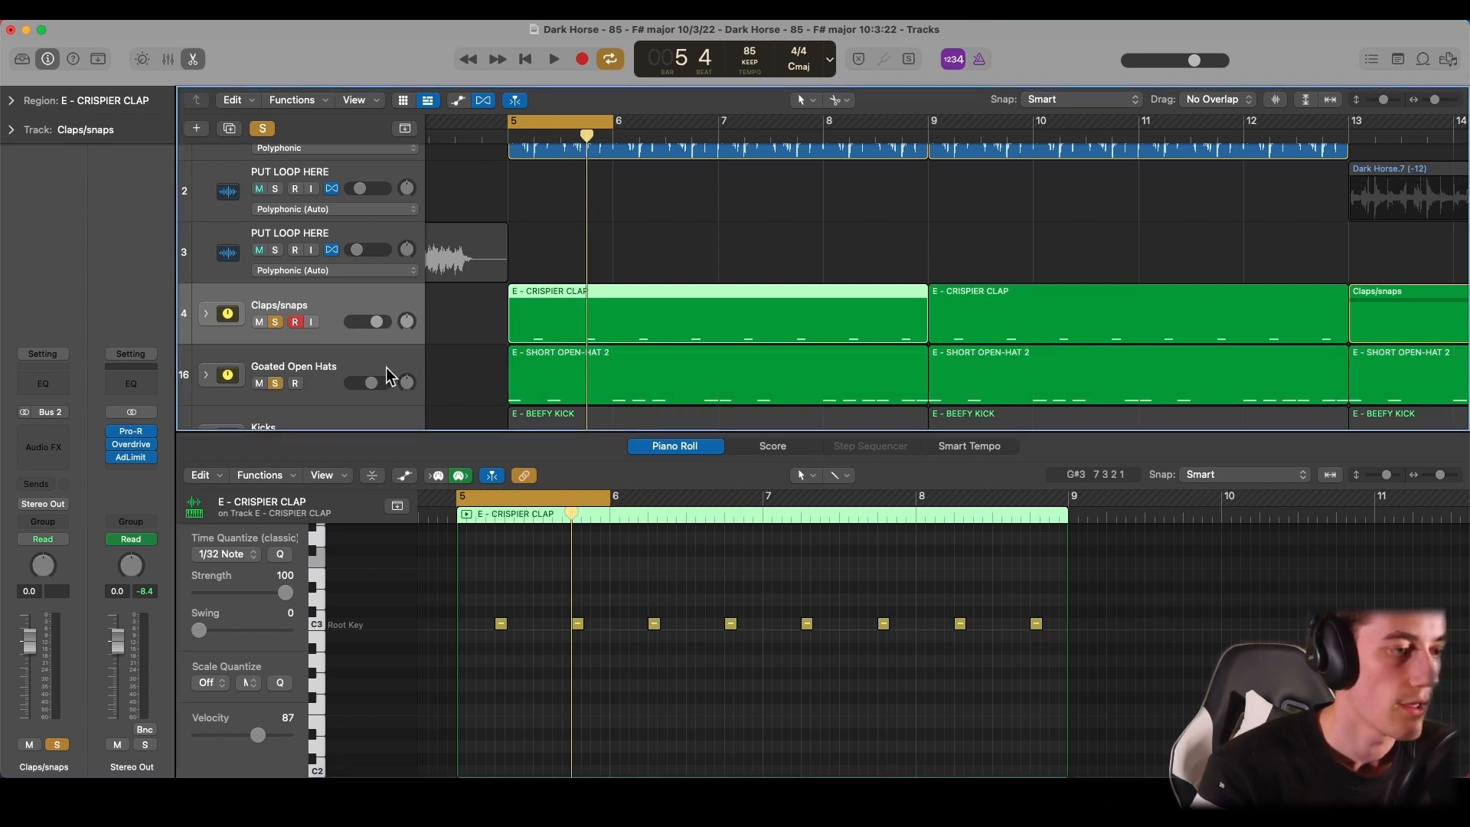
left_click(549, 379)
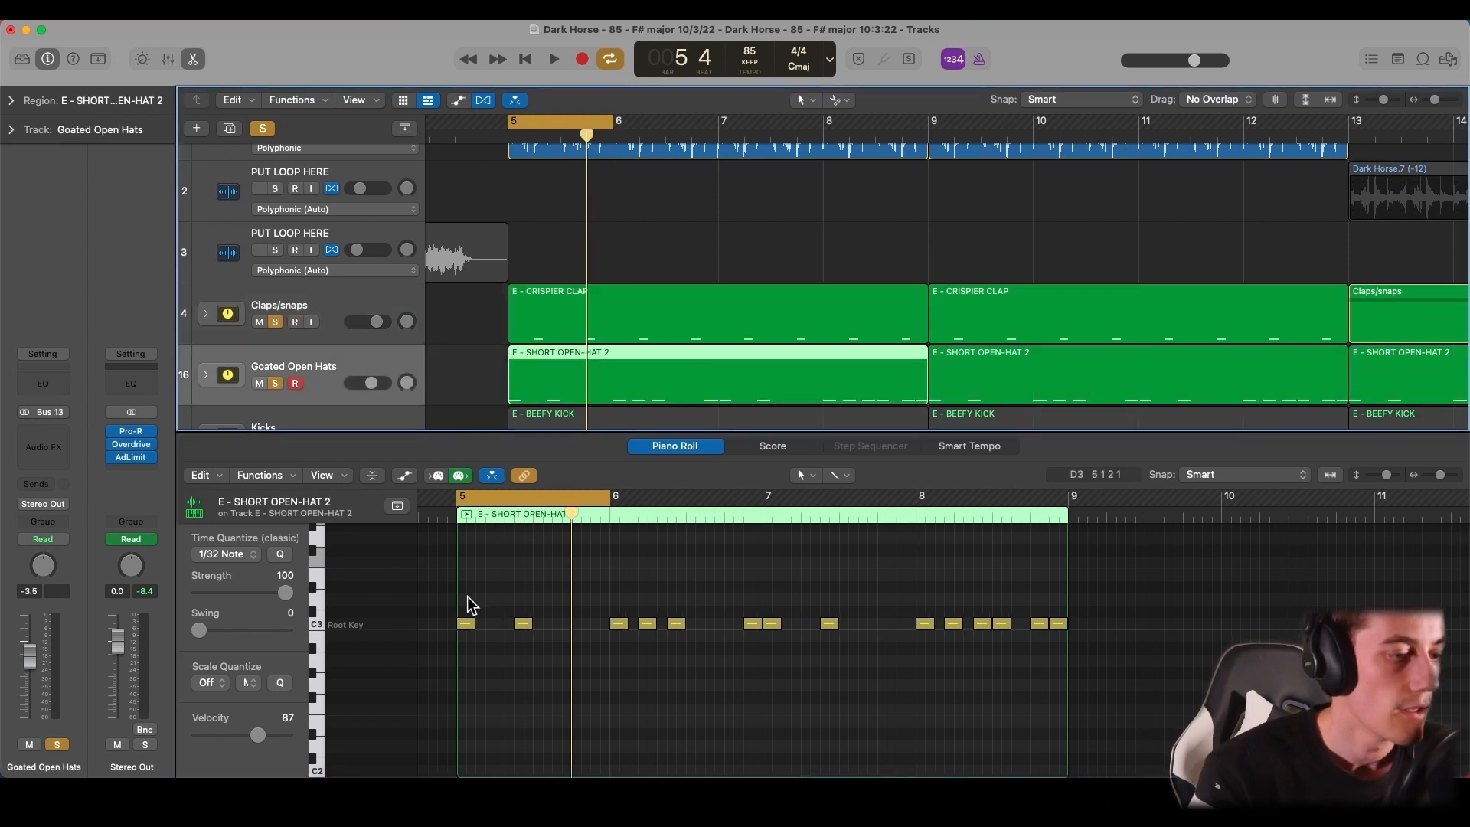
left_click_drag(612, 496, 1064, 538)
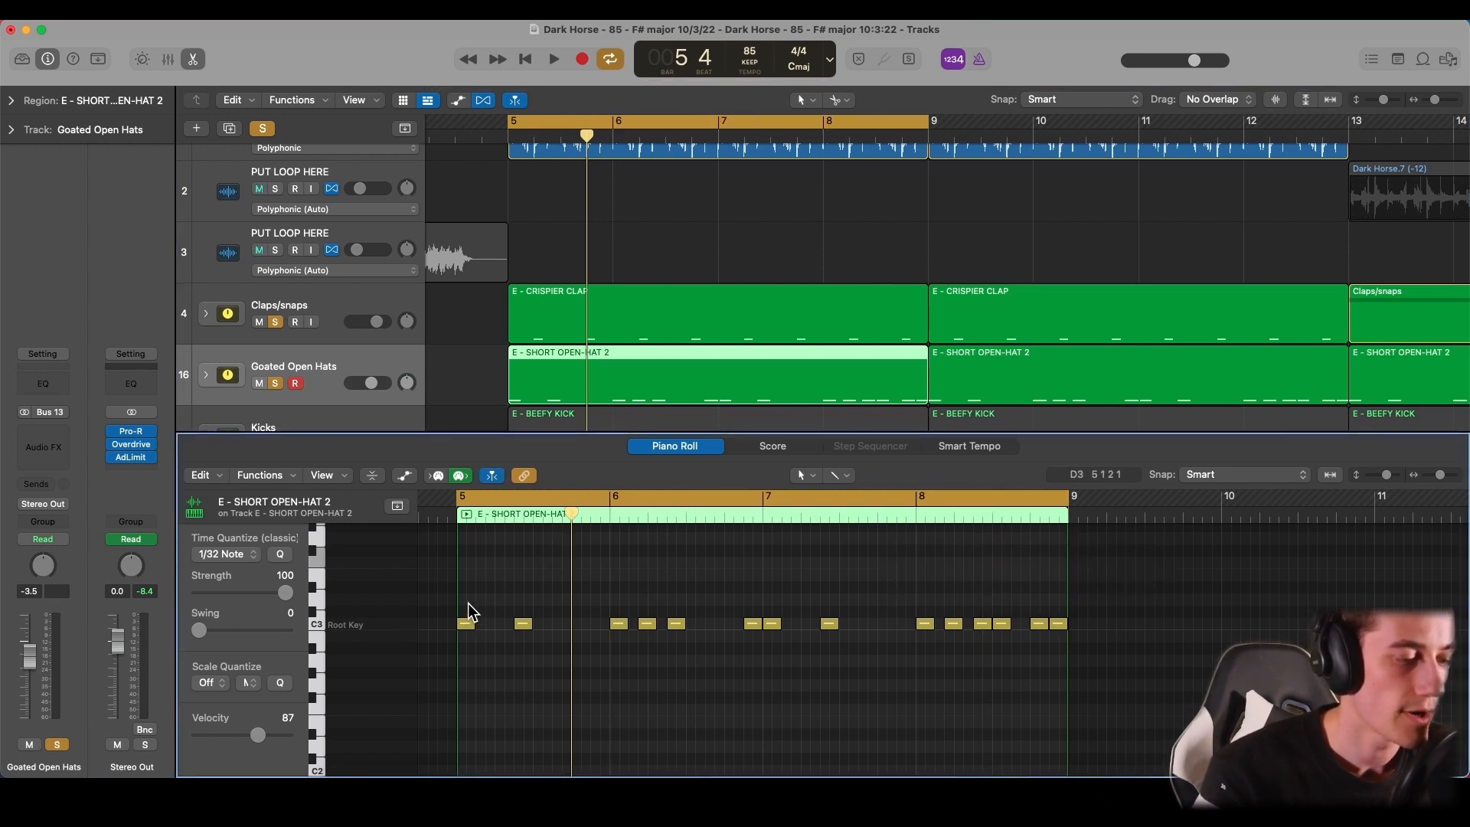
left_click(525, 623)
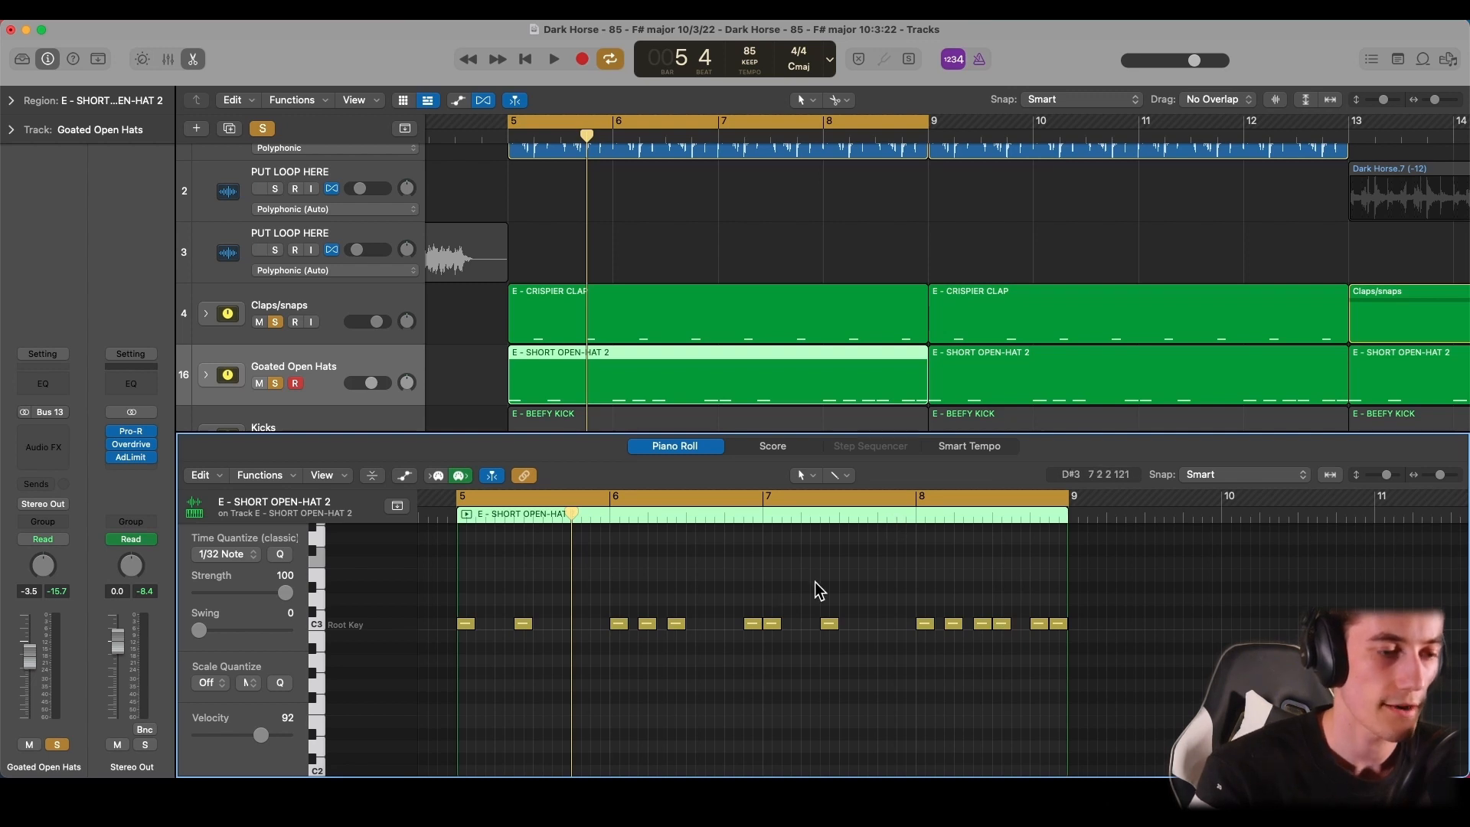
- Solo the Kicks track and open its first E - BEEFY KICK region in the Piano Roll
key("e")
left_click(274, 445)
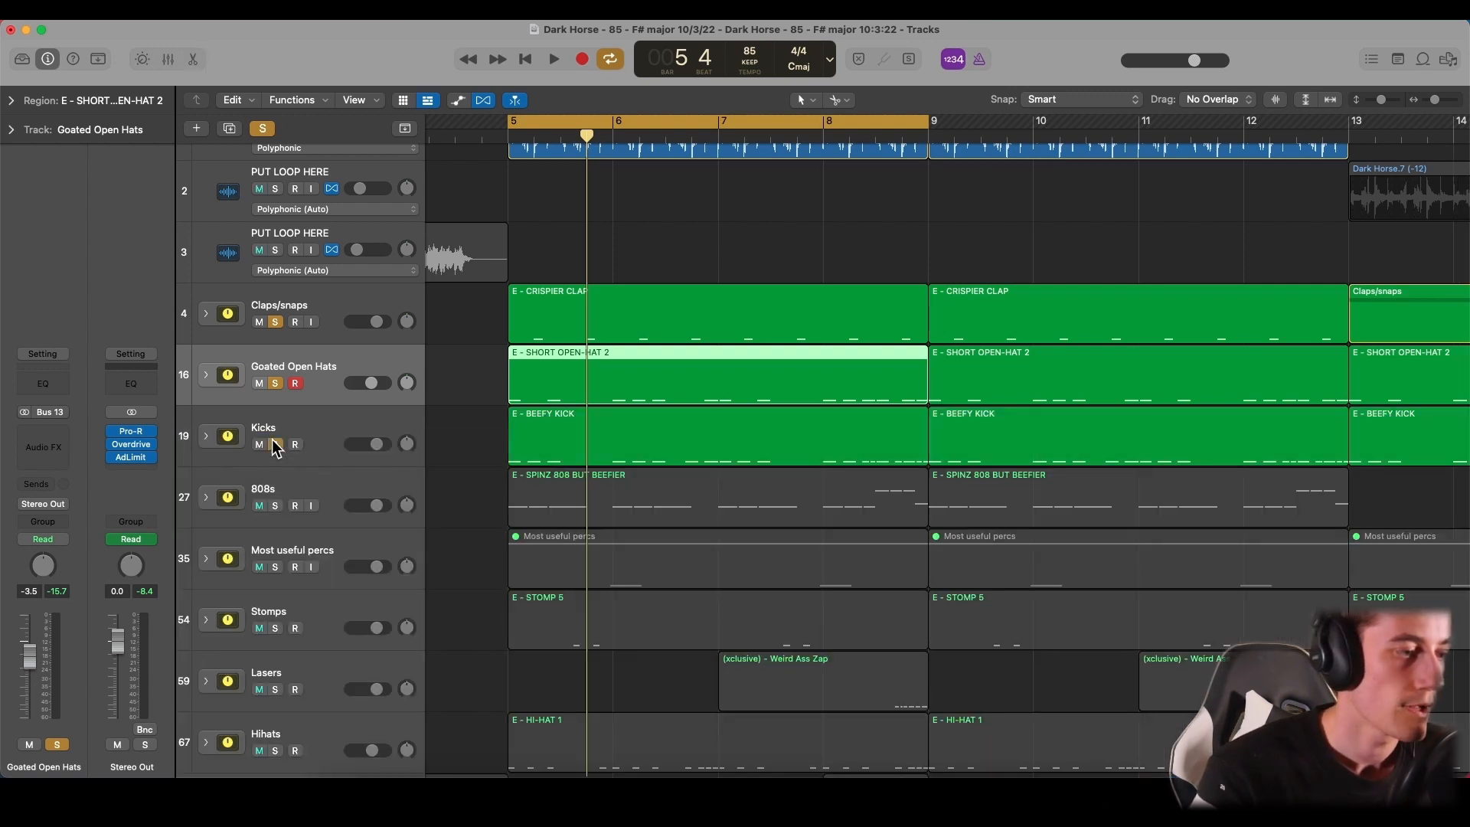
left_click(540, 448)
key("e")
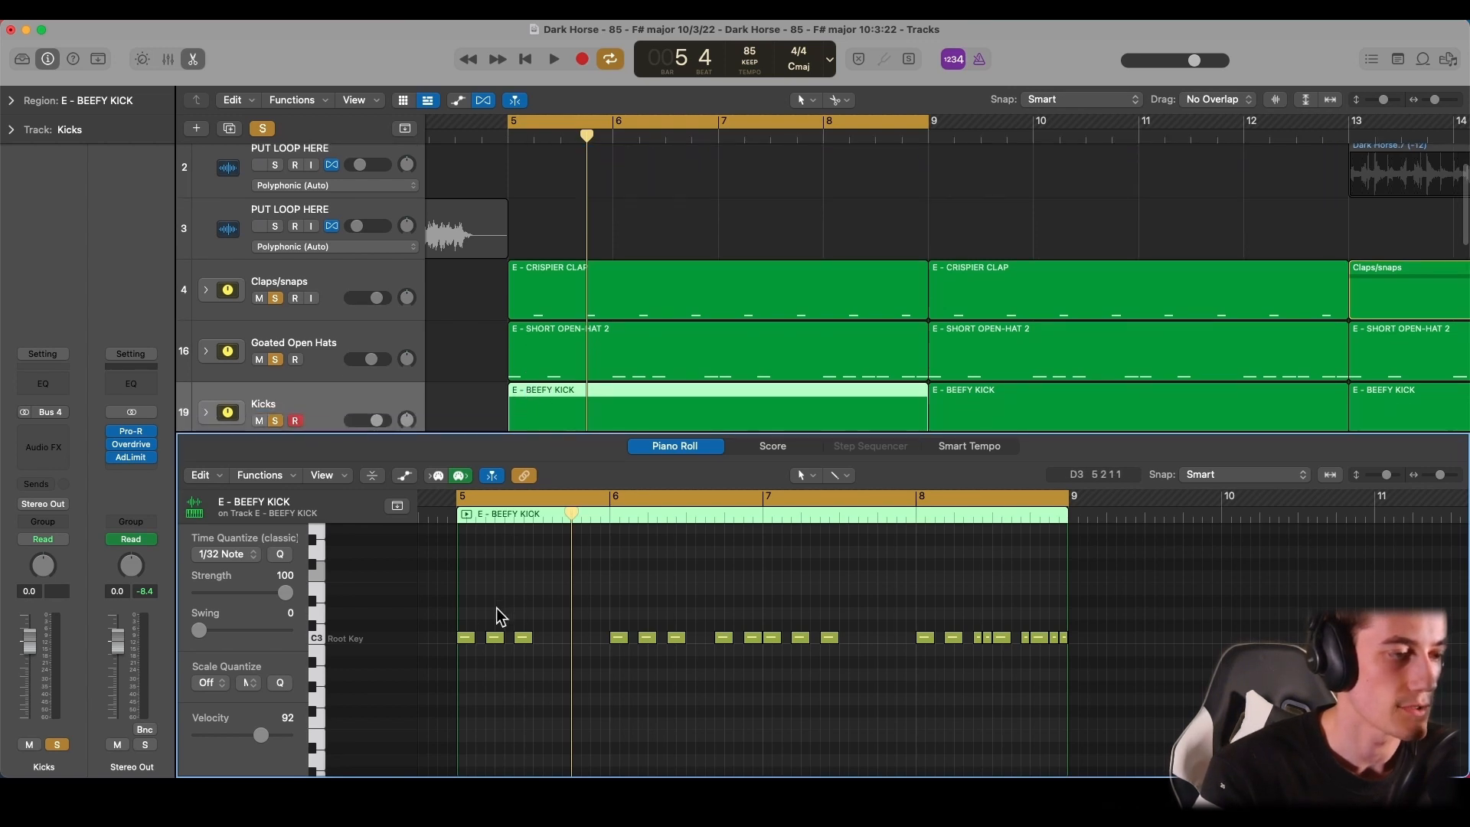
scroll(496, 616, "down", 1)
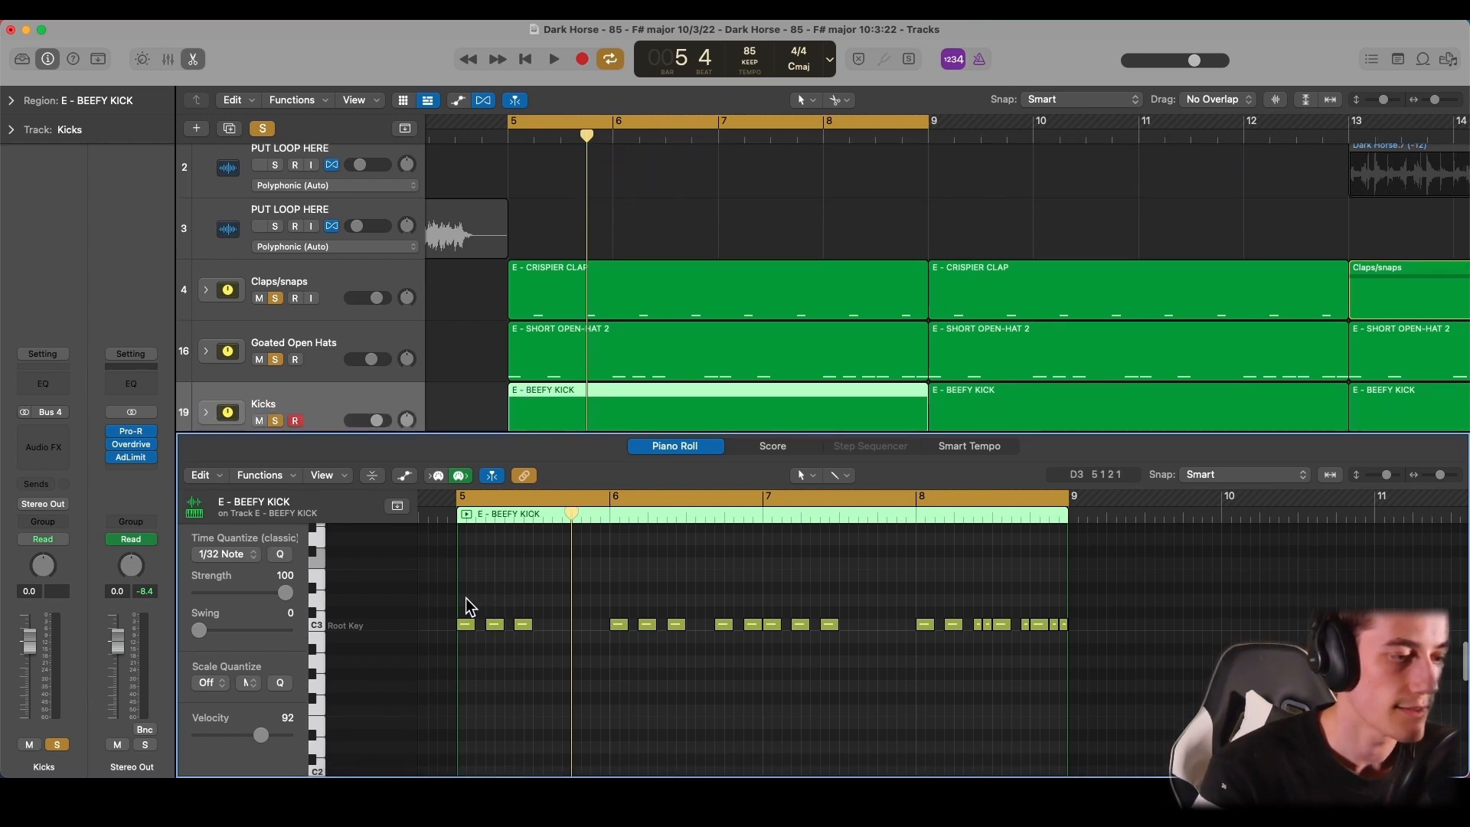
left_click(496, 635)
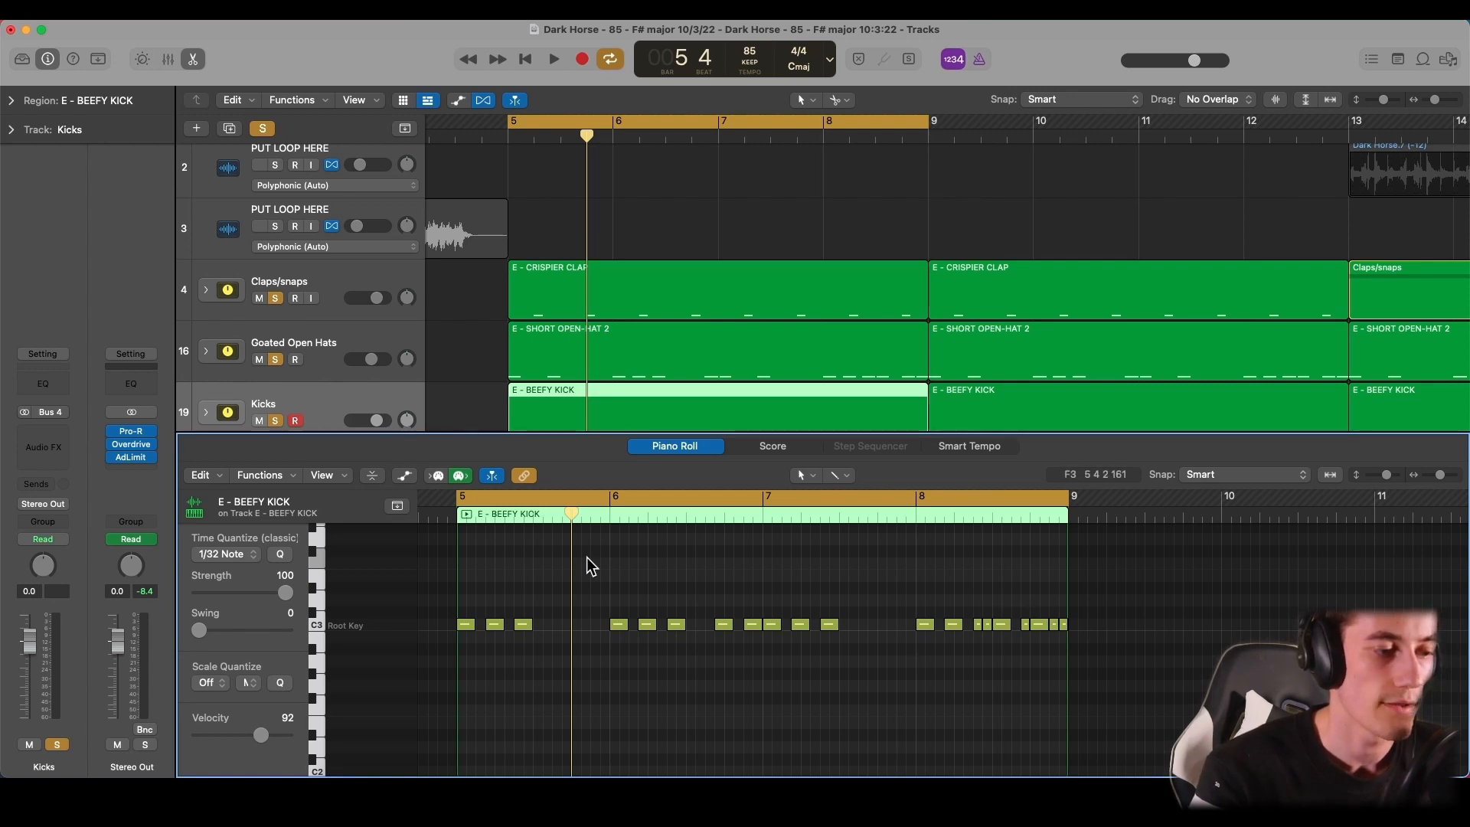
- Close the note editor and play the soloed sample, claps, open hats and kicks through the cycled bars 5 to 9
key("p")
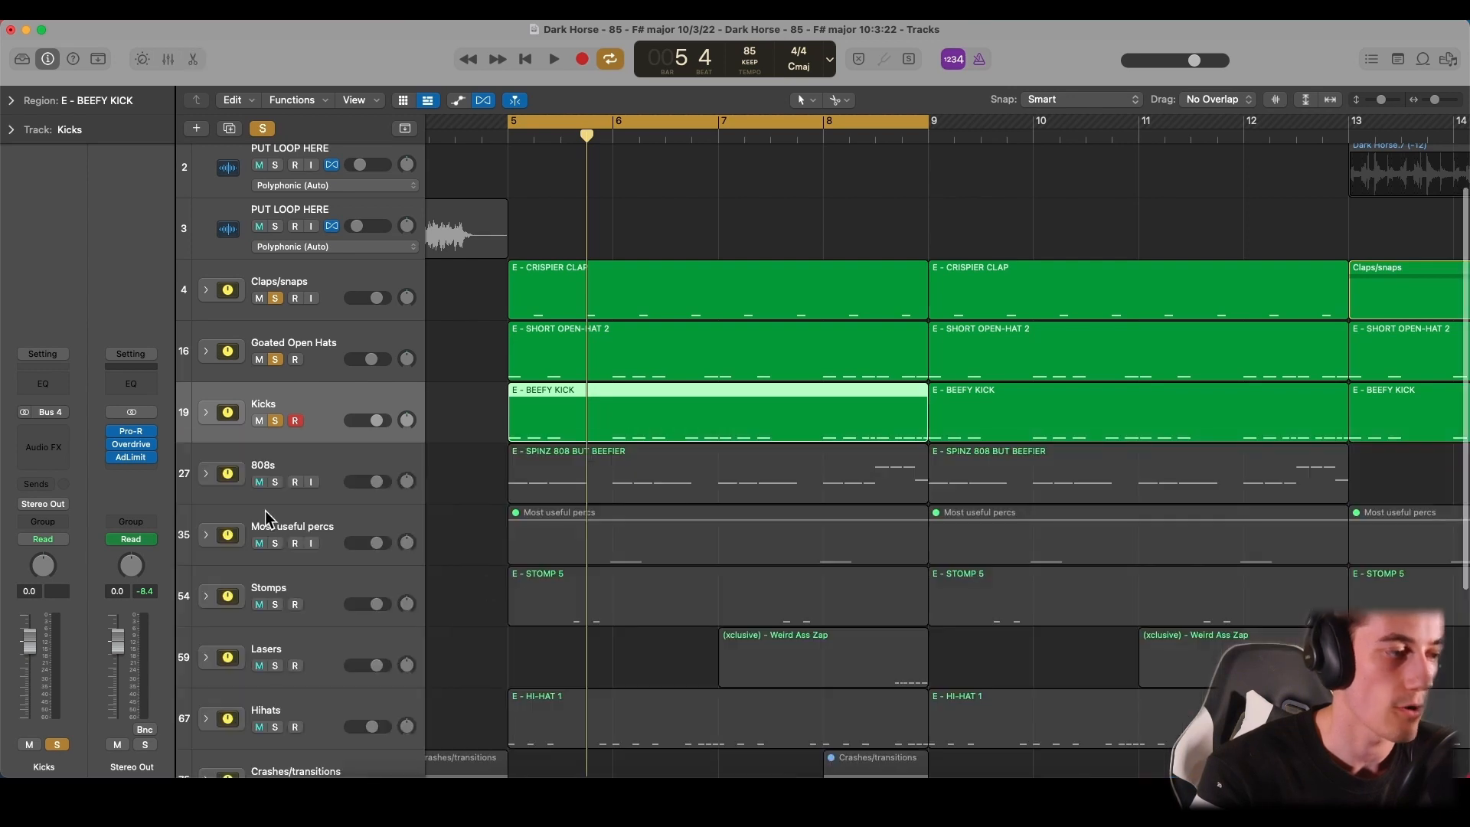
left_click(275, 482)
left_click(275, 484)
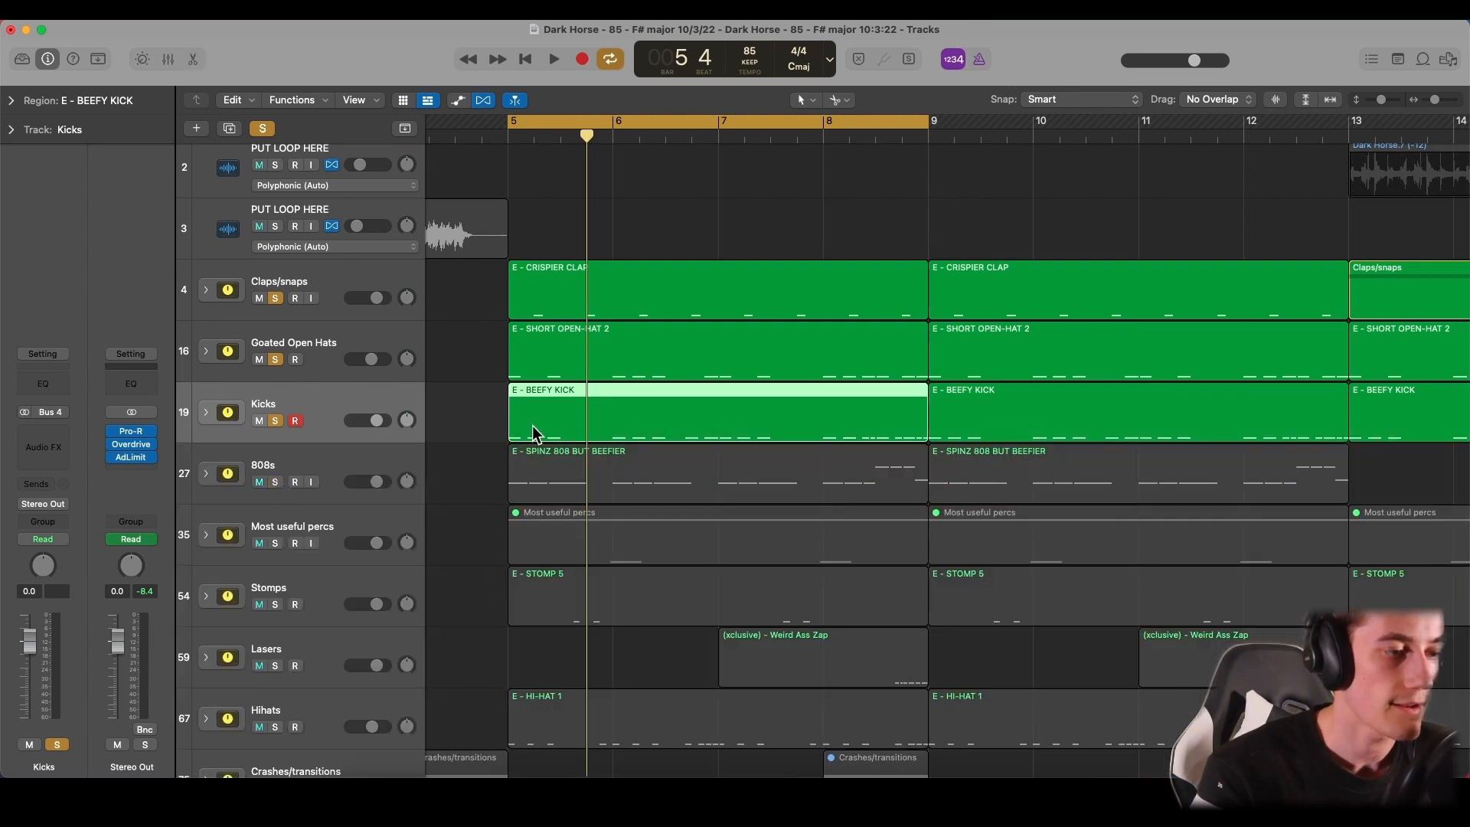
scroll(571, 433, "up", 2)
scroll(573, 434, "down", 1)
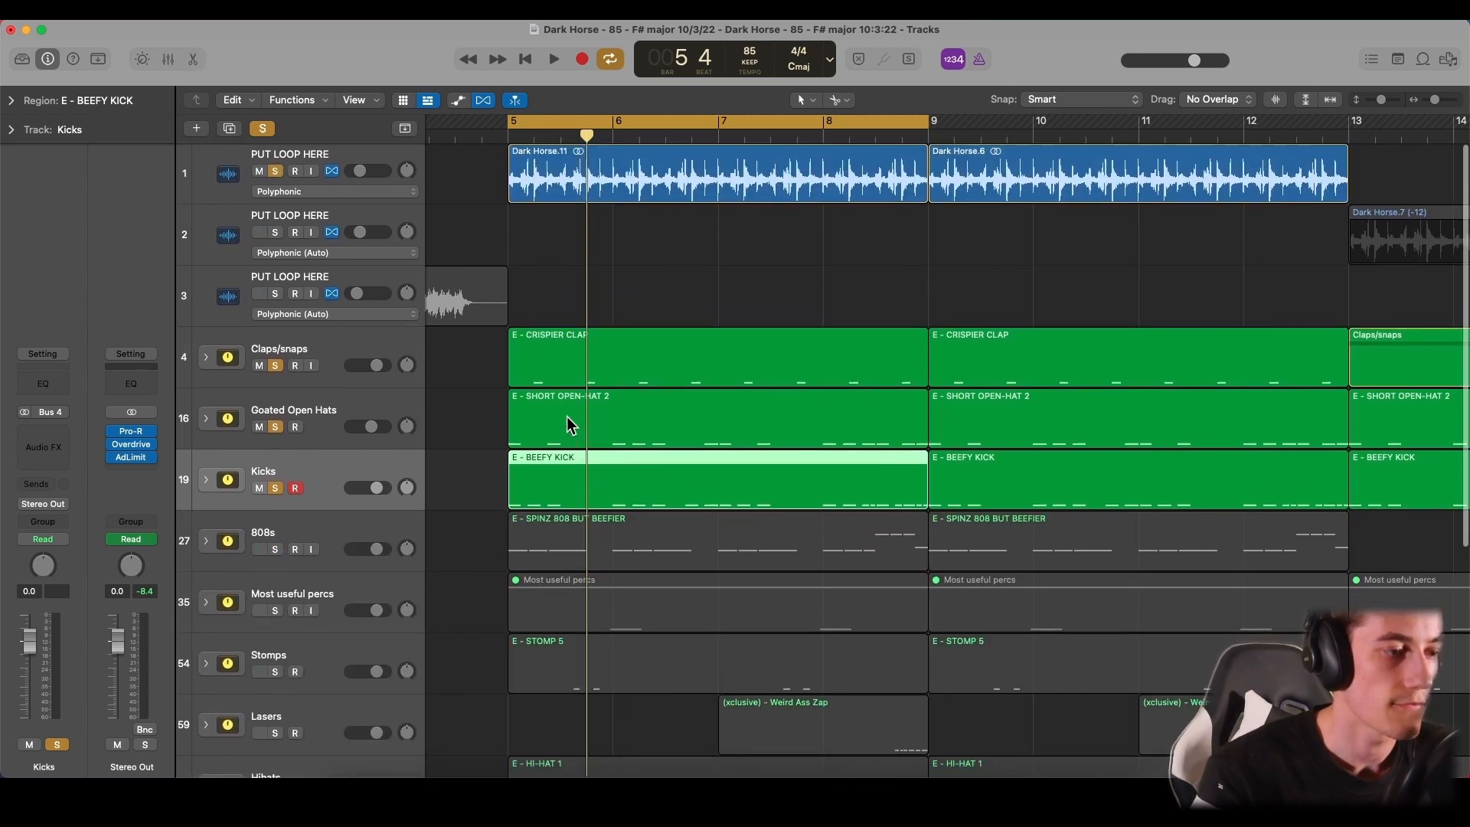
left_click(498, 431)
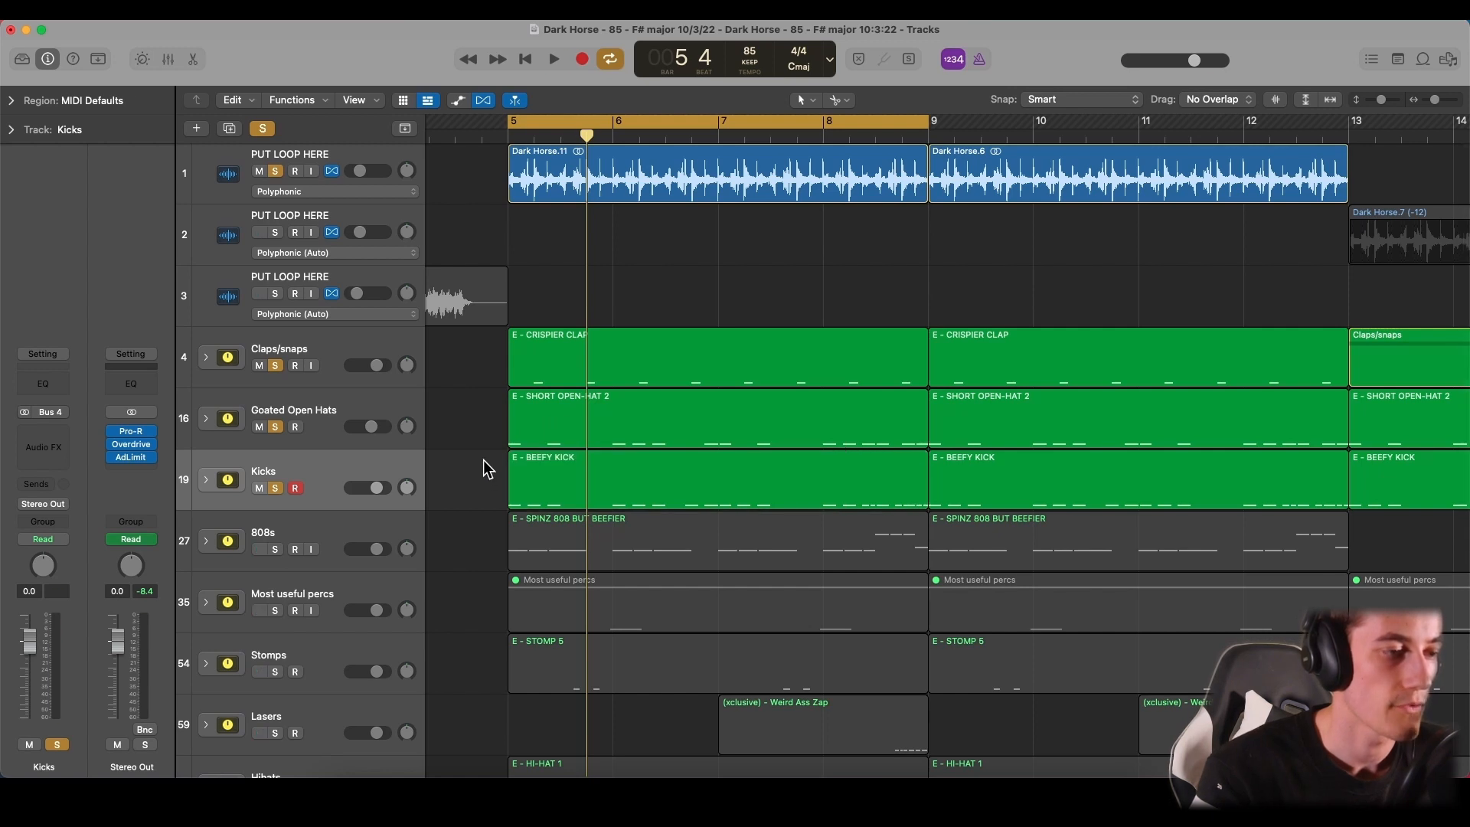
key("space")
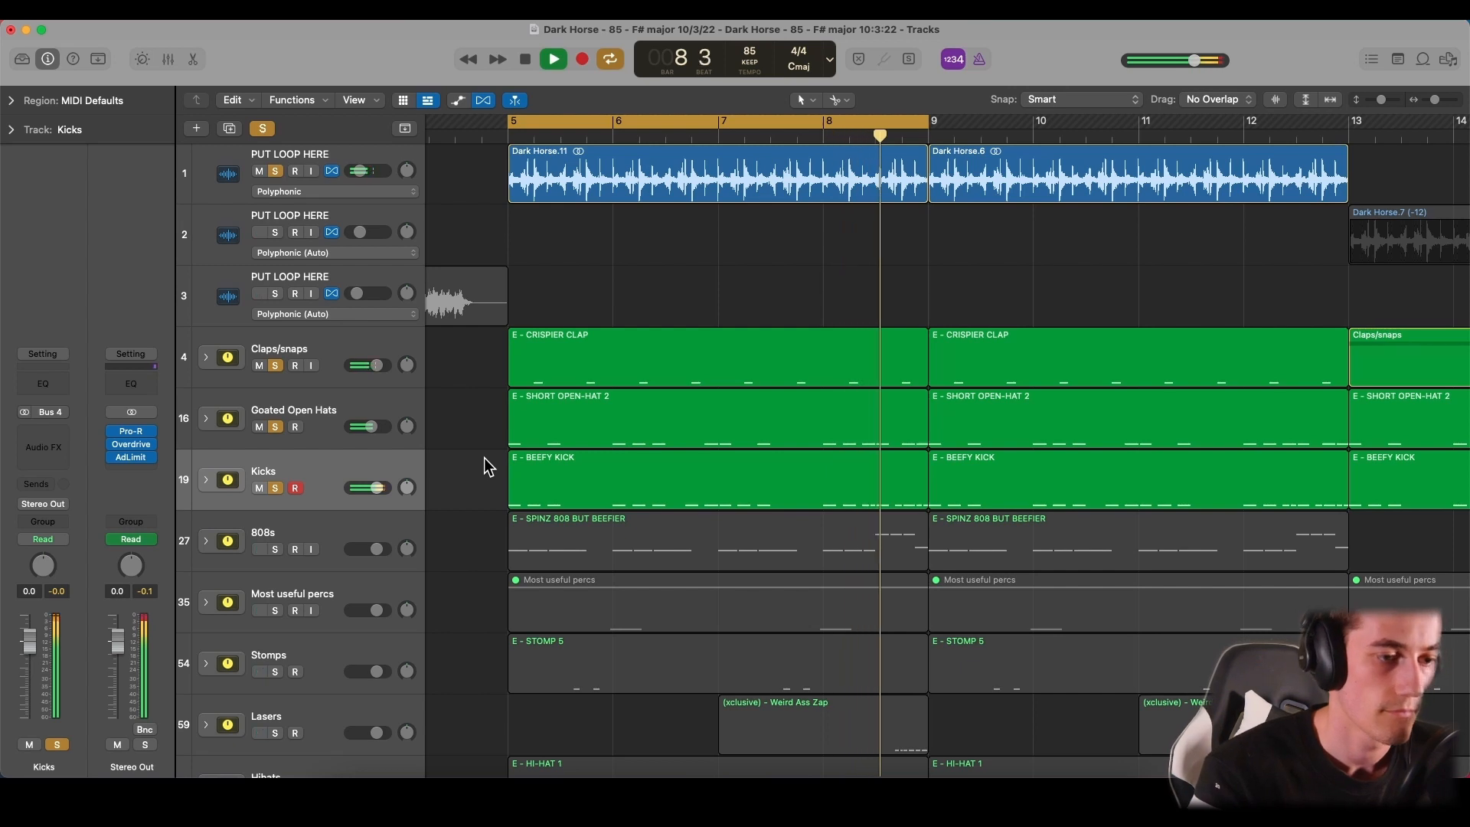
key("space")
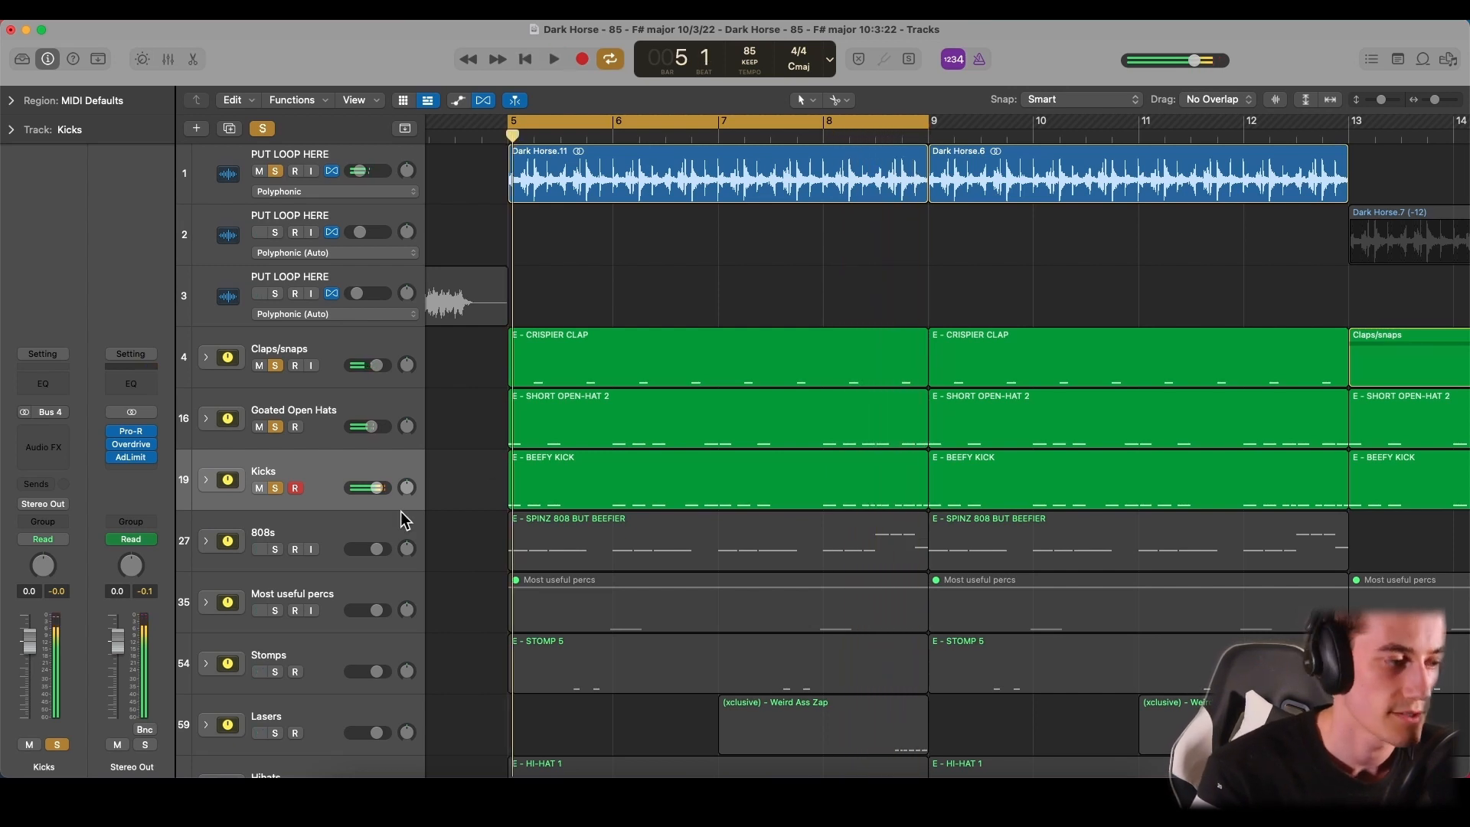
- Solo the 808s track and open its first E - SPINZ 808 BUT BEEFIER region in the Piano Roll
left_click(275, 549)
scroll(471, 532, "down", 1)
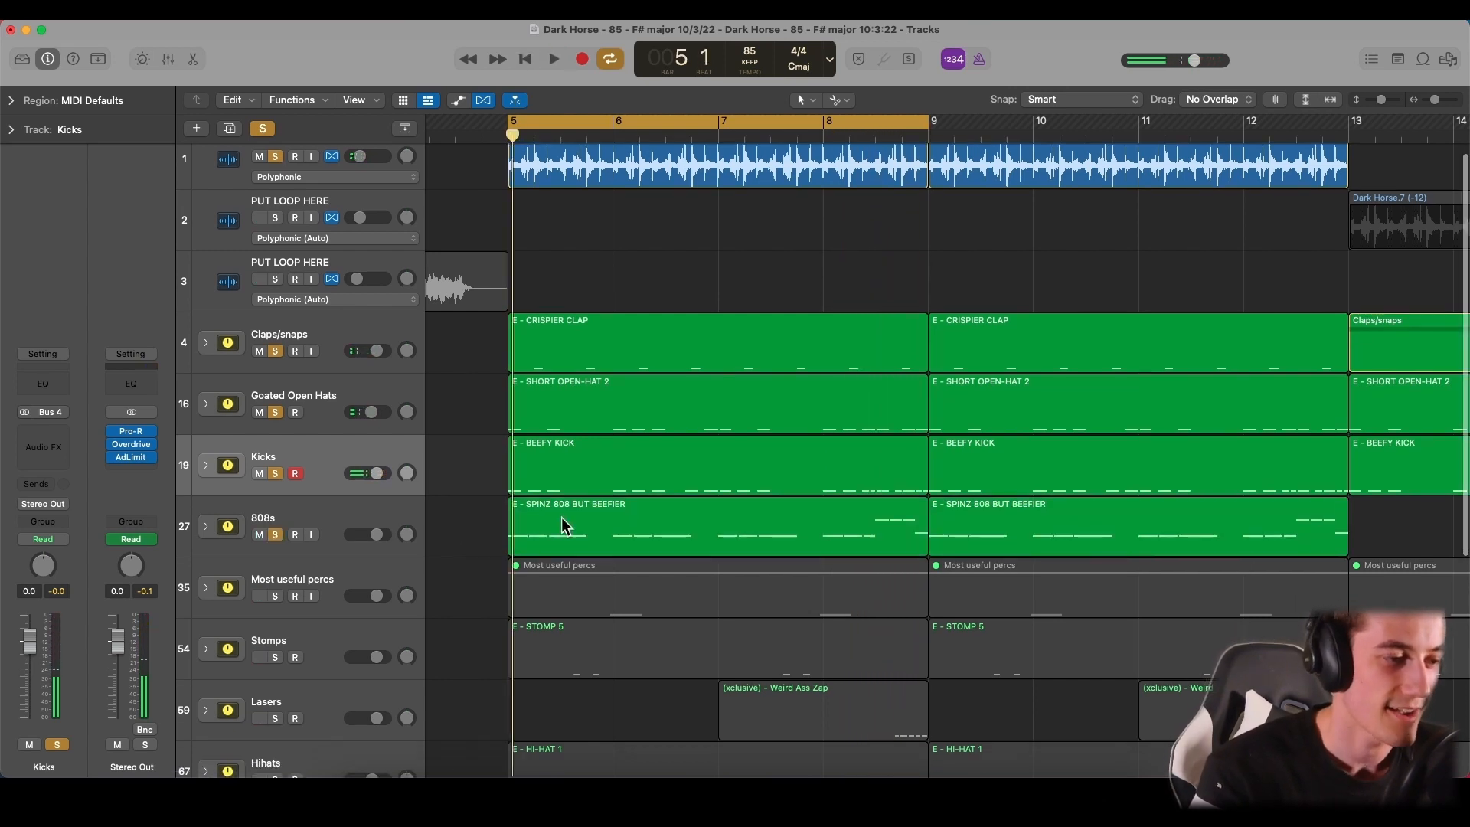
double_click(562, 518)
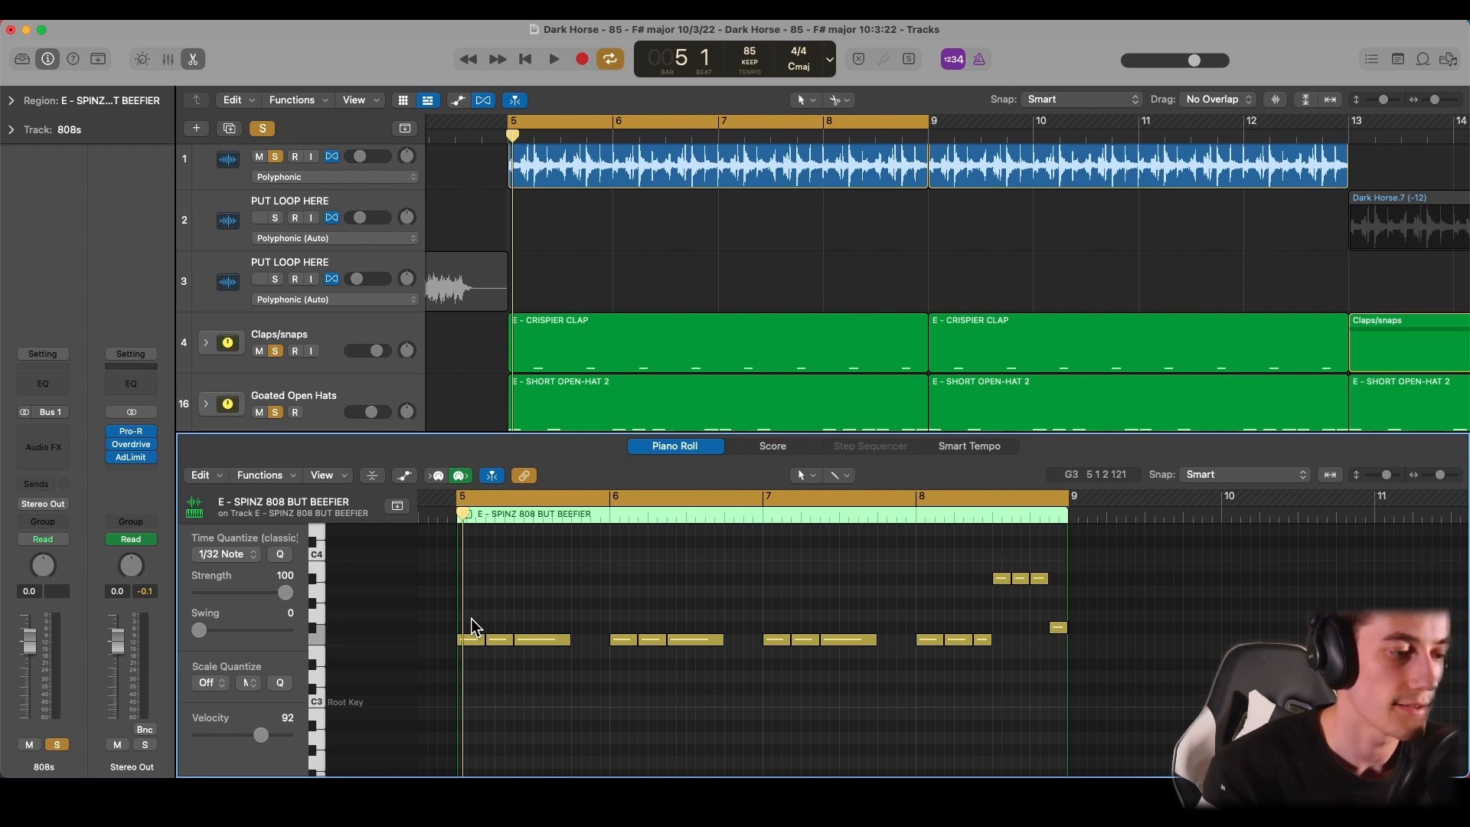
mouse_move(557, 642)
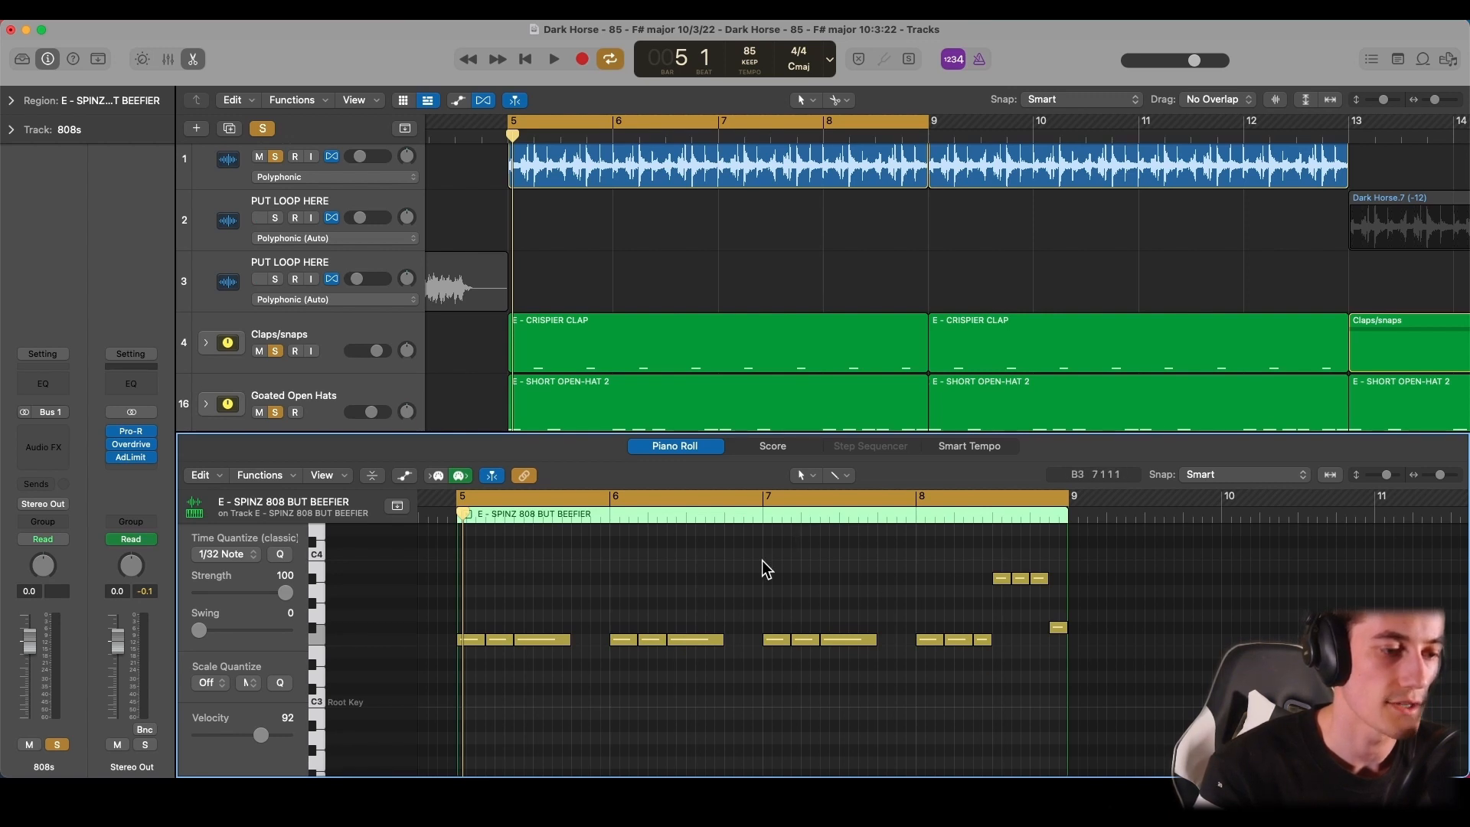
- Close the note editor and play the cycled bars again with the 808s included
key("e")
scroll(538, 582, "down", 1)
left_click(489, 580)
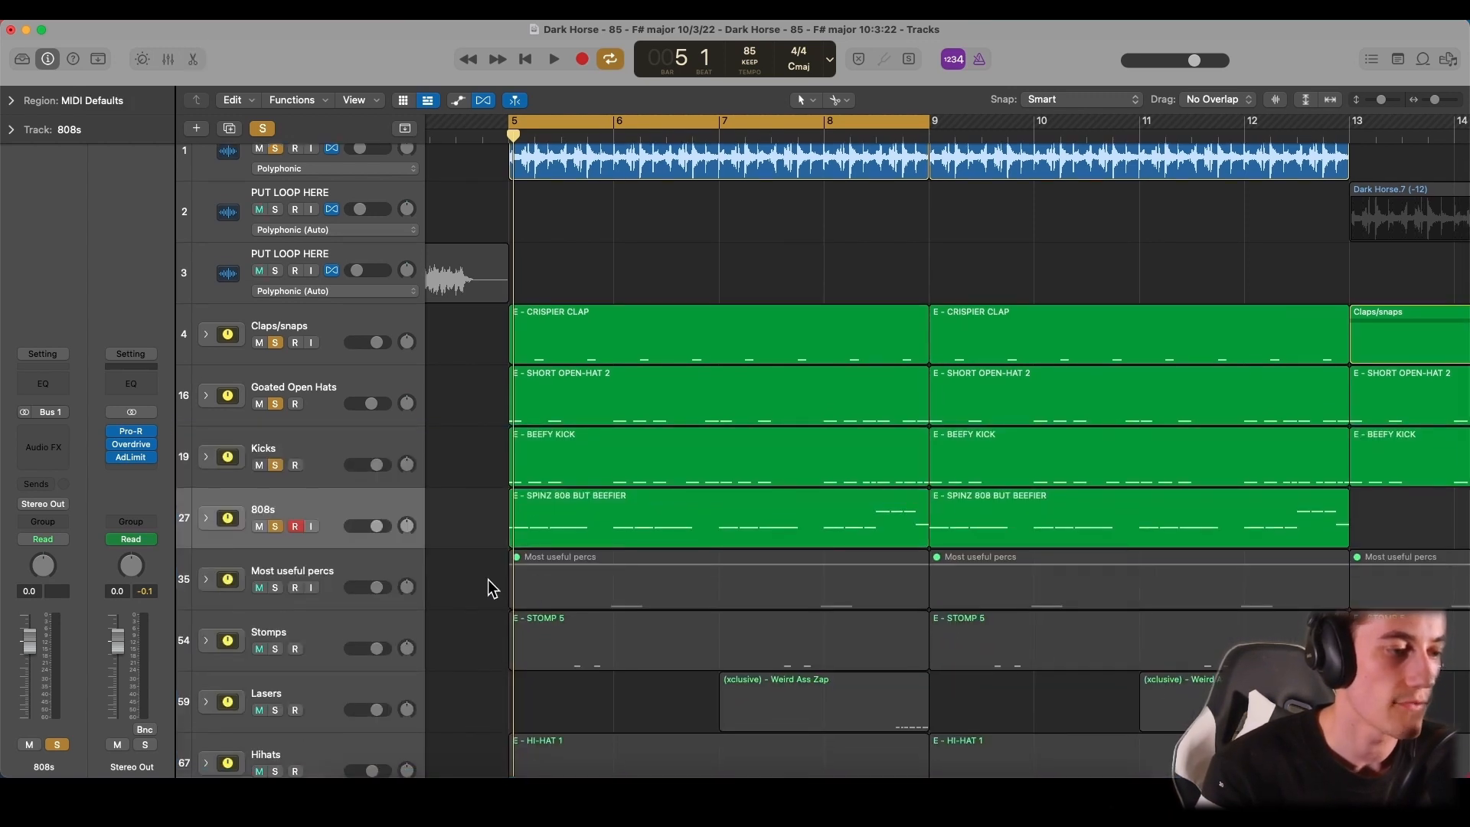
scroll(488, 581, "down", 1)
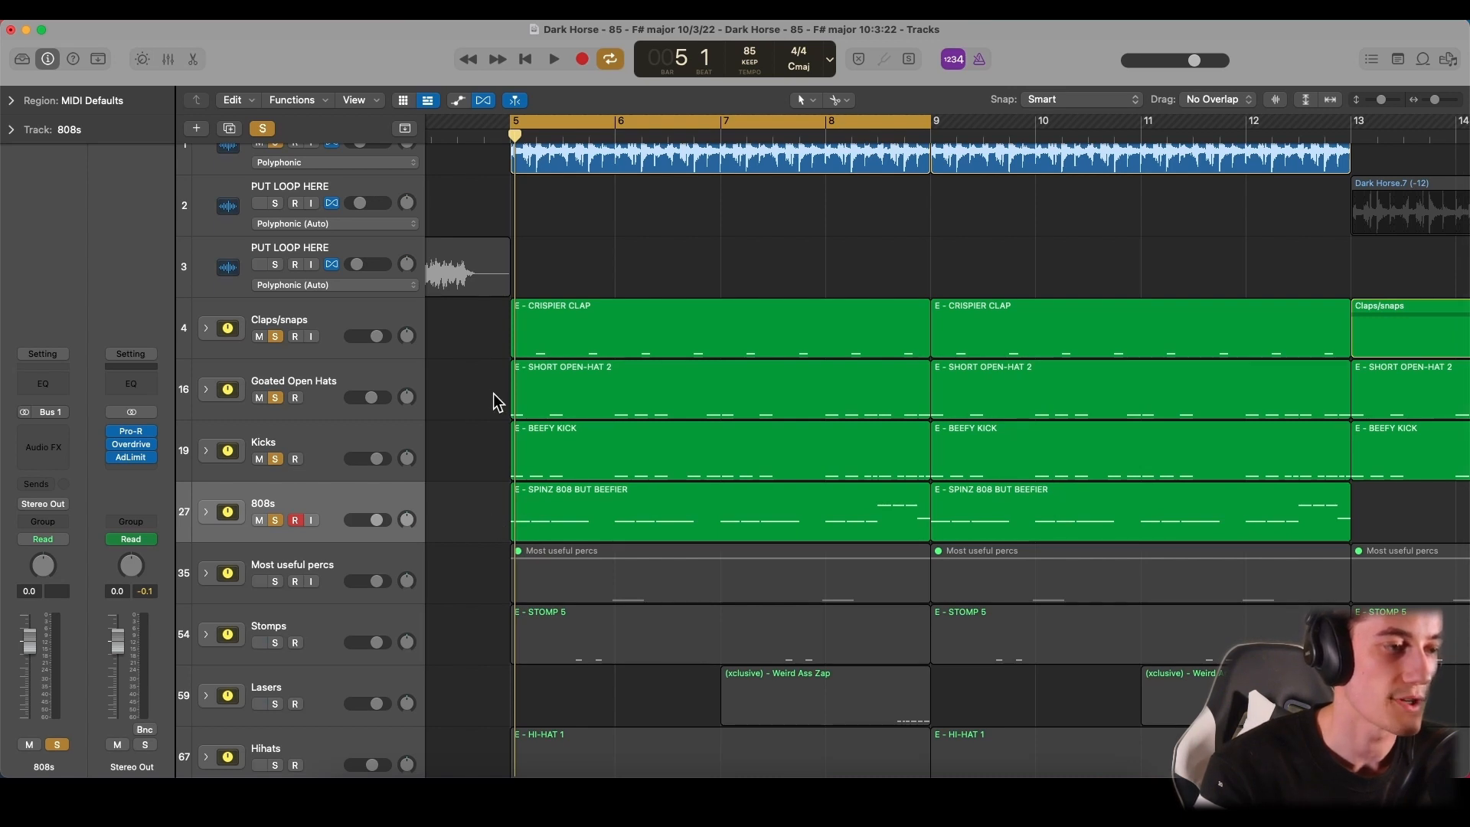
key("space")
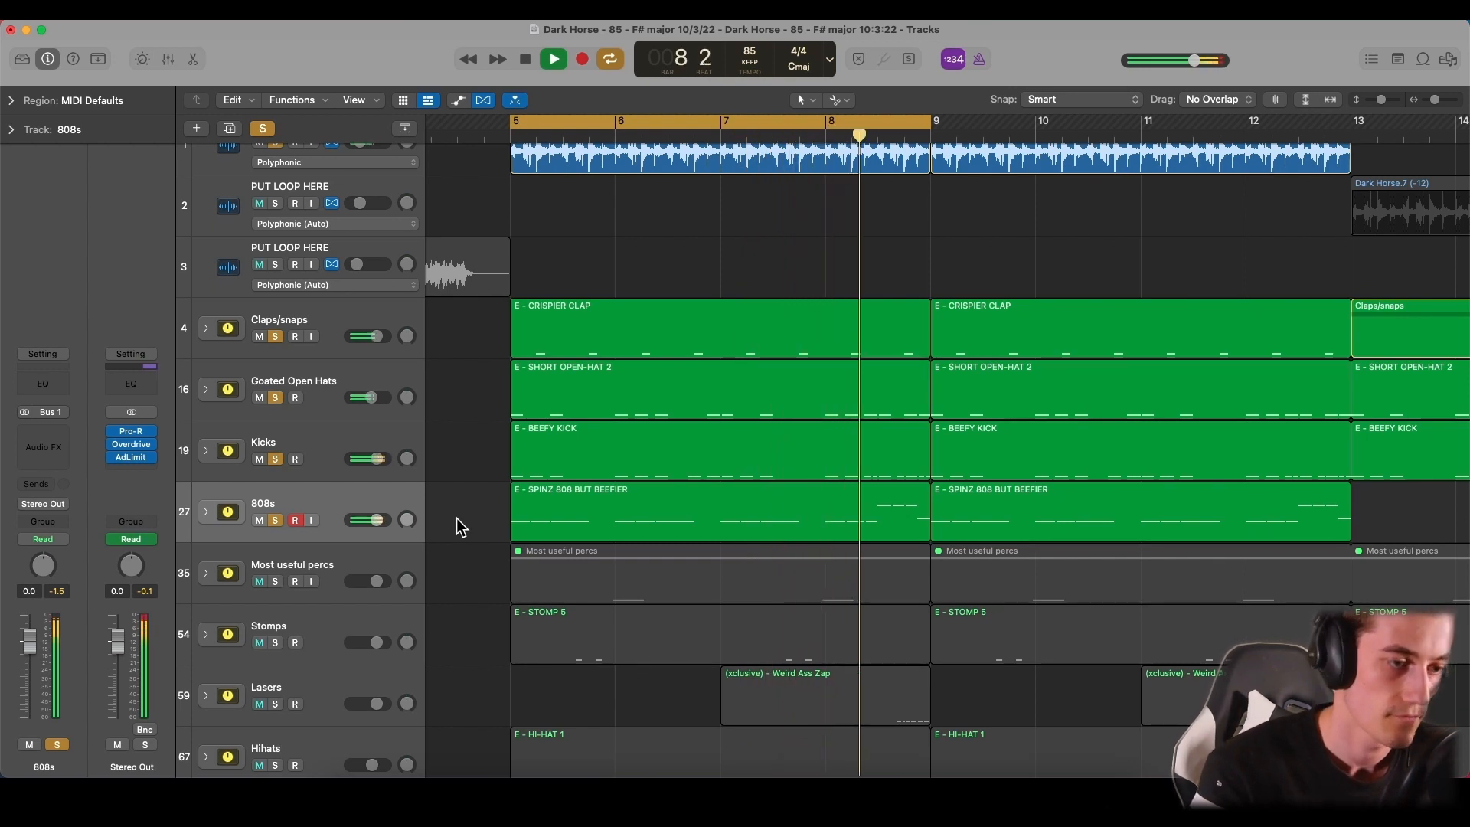
key("space")
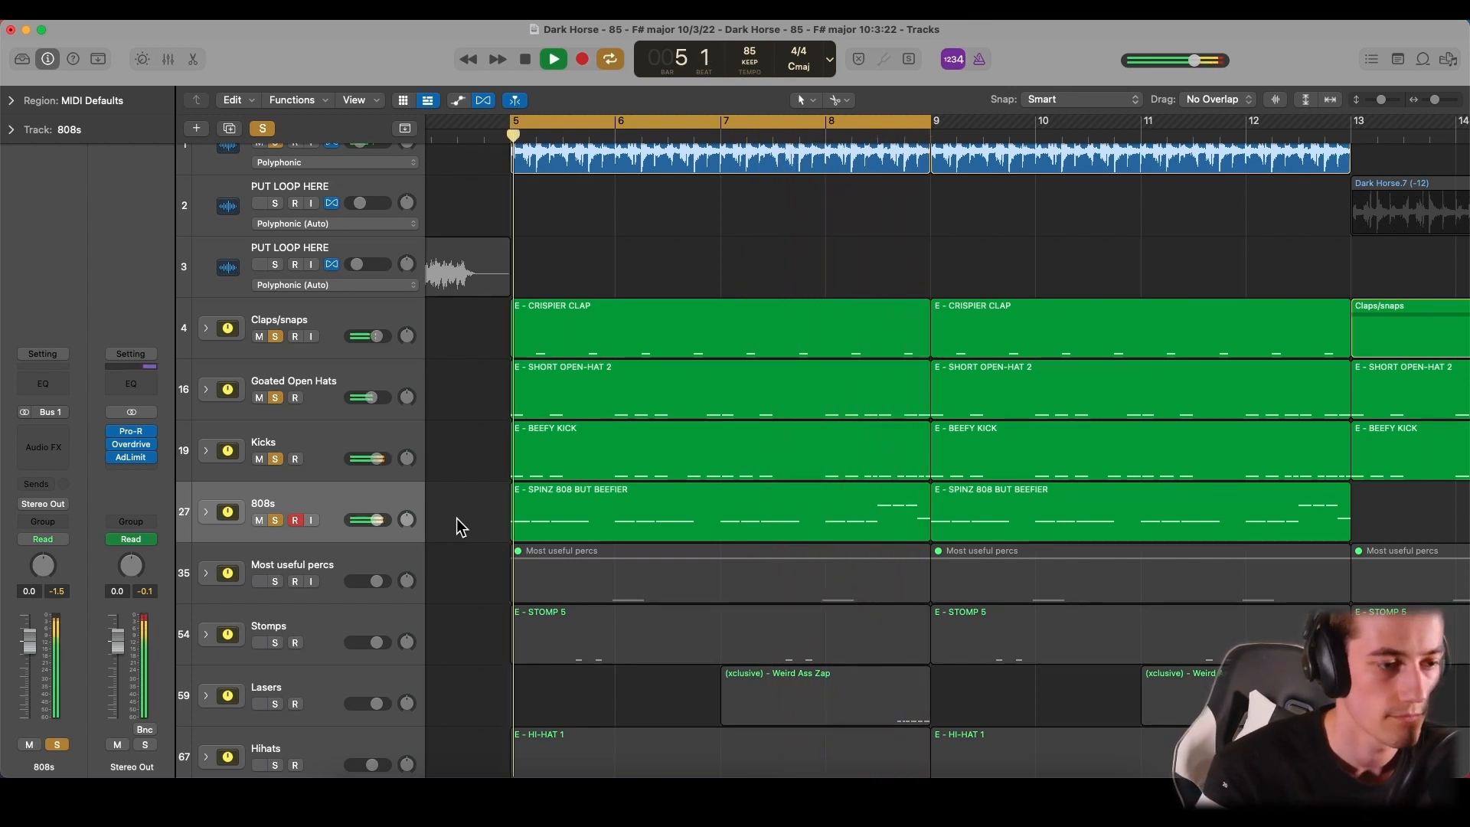
- Examine the open hat, kick and 808 notes in bar 8, just before bar 9
scroll(490, 517, "right", 3)
left_click(709, 410)
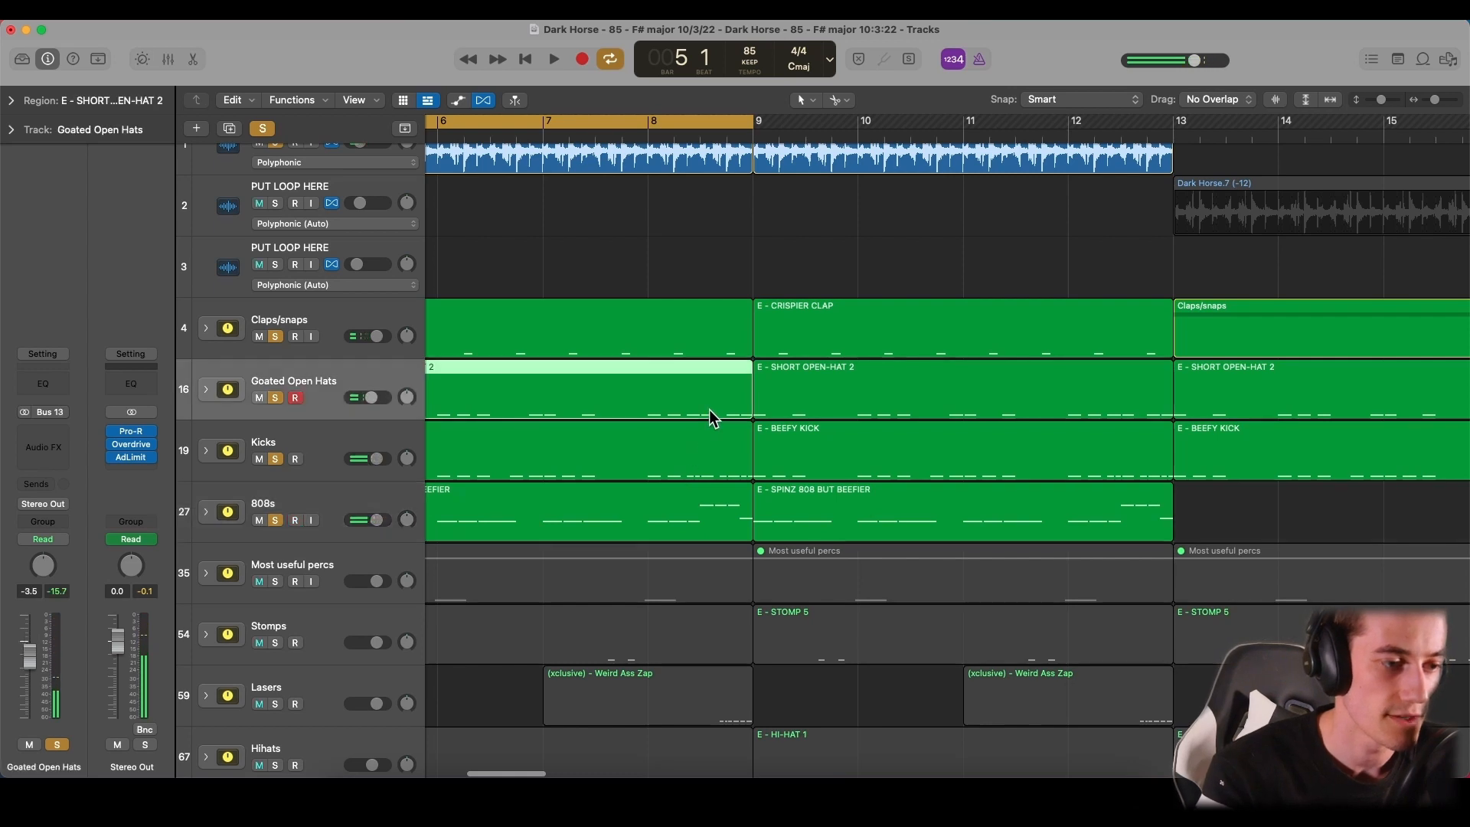
scroll(723, 483, "right", 2)
scroll(723, 482, "up", 5)
scroll(723, 483, "right", 5)
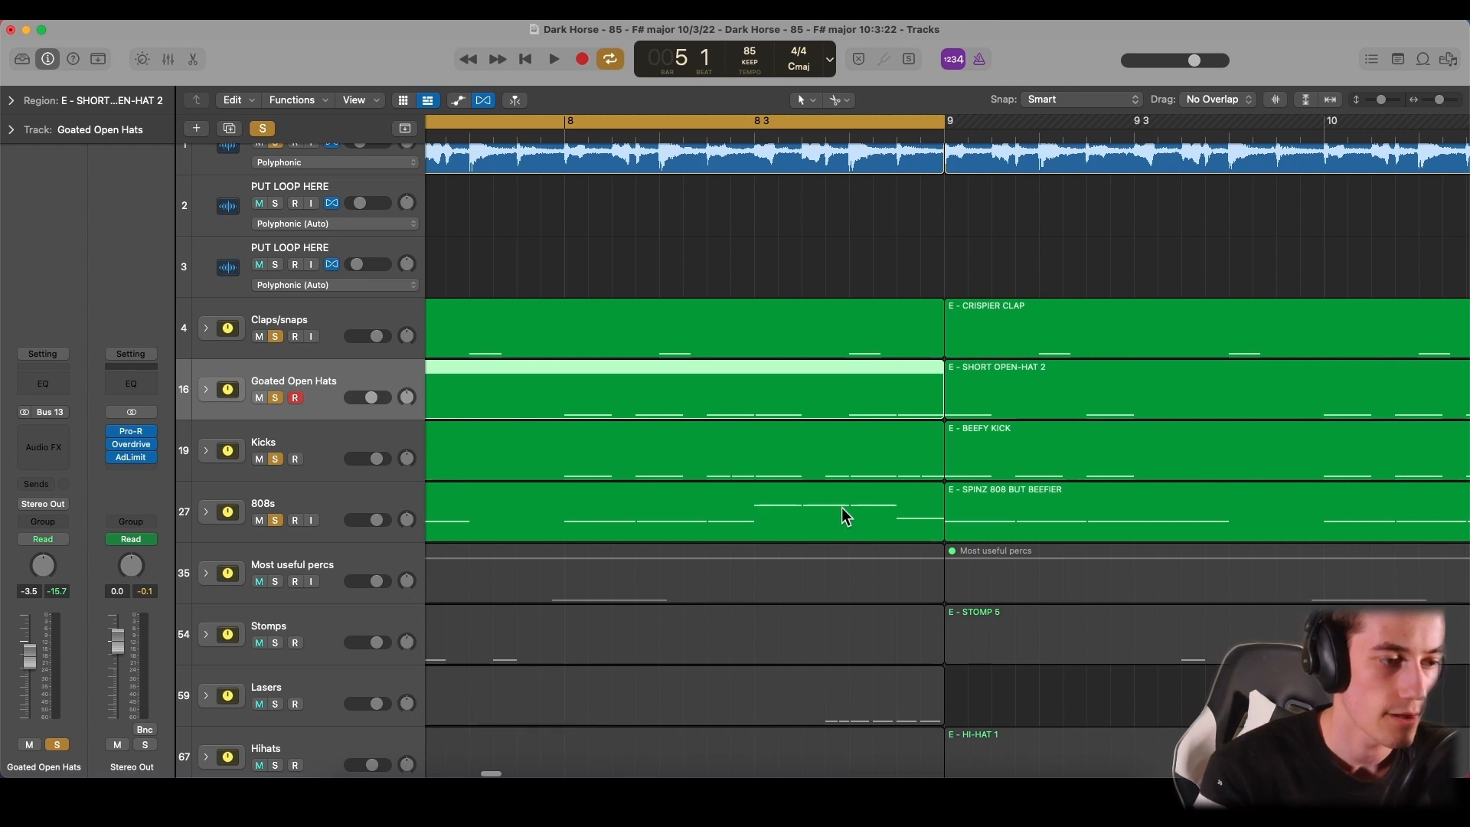
left_click(869, 523)
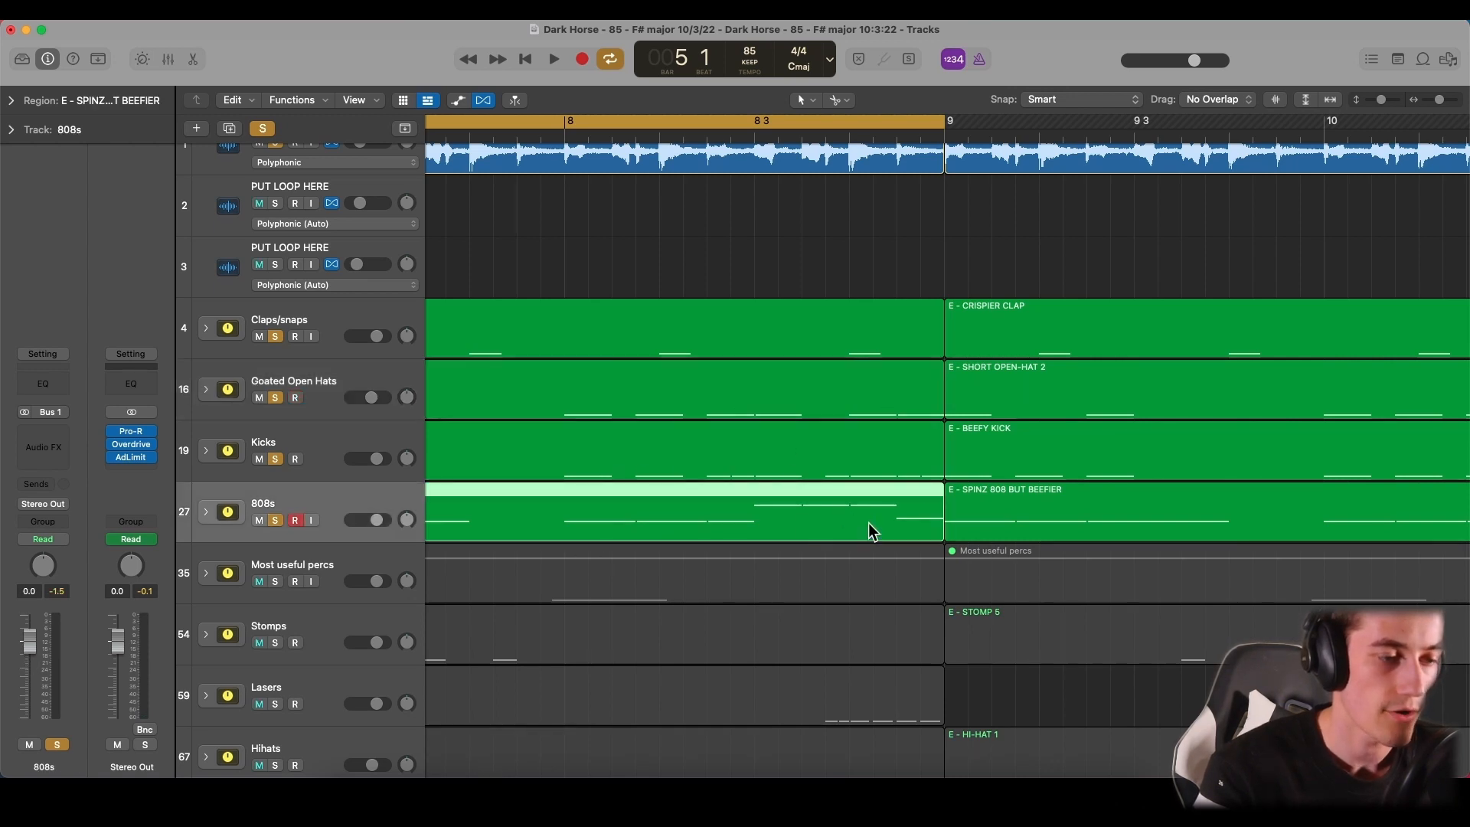
double_click(857, 494)
key("e")
- Open the first E - BEEFY KICK region in the Piano Roll and set the cycle range to bar 8, ending at bar 9
left_click(844, 459)
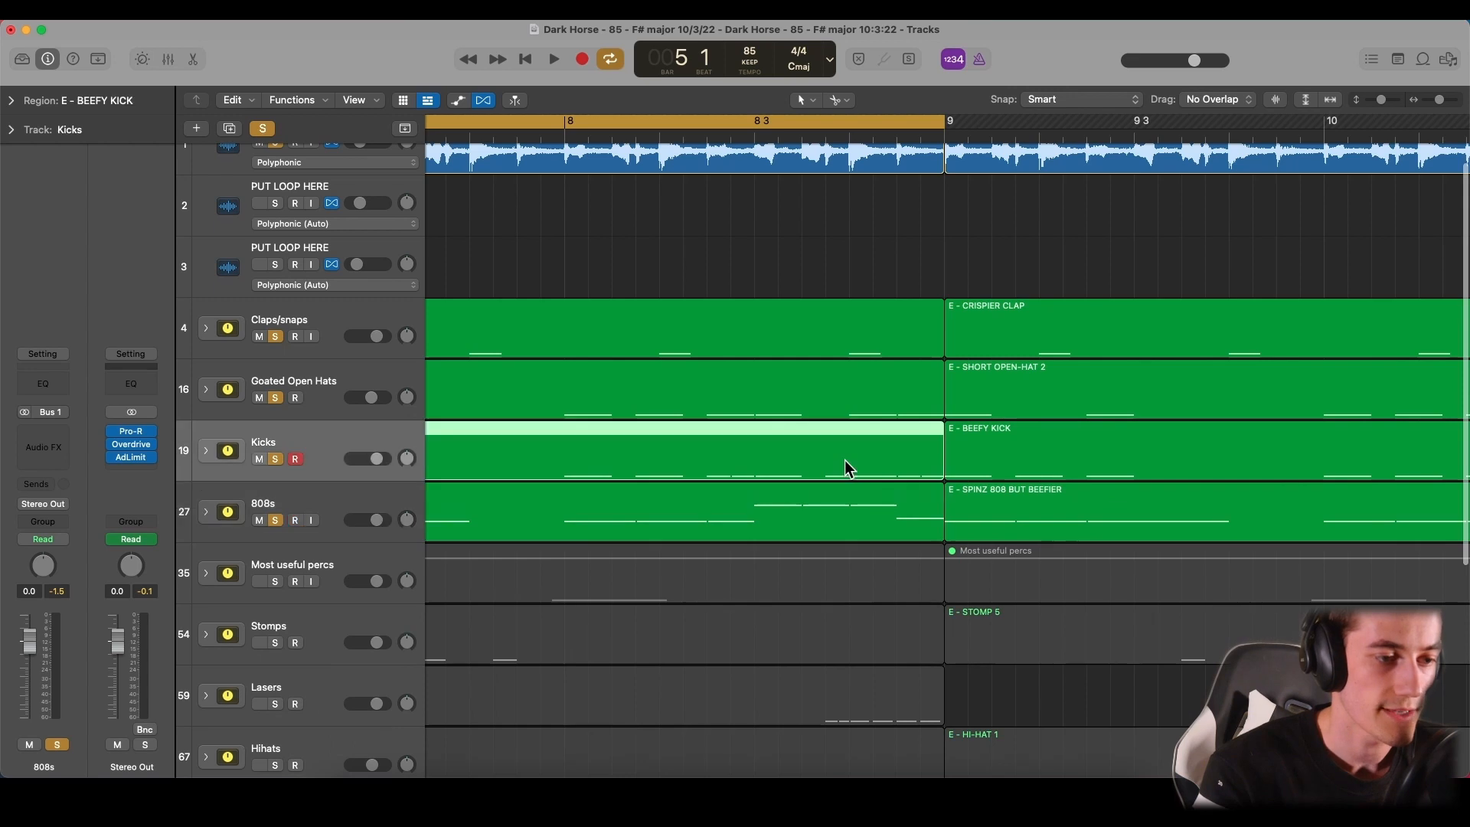
double_click(844, 460)
scroll(948, 660, "right", 2)
scroll(949, 660, "right", 2)
scroll(948, 660, "up", 3)
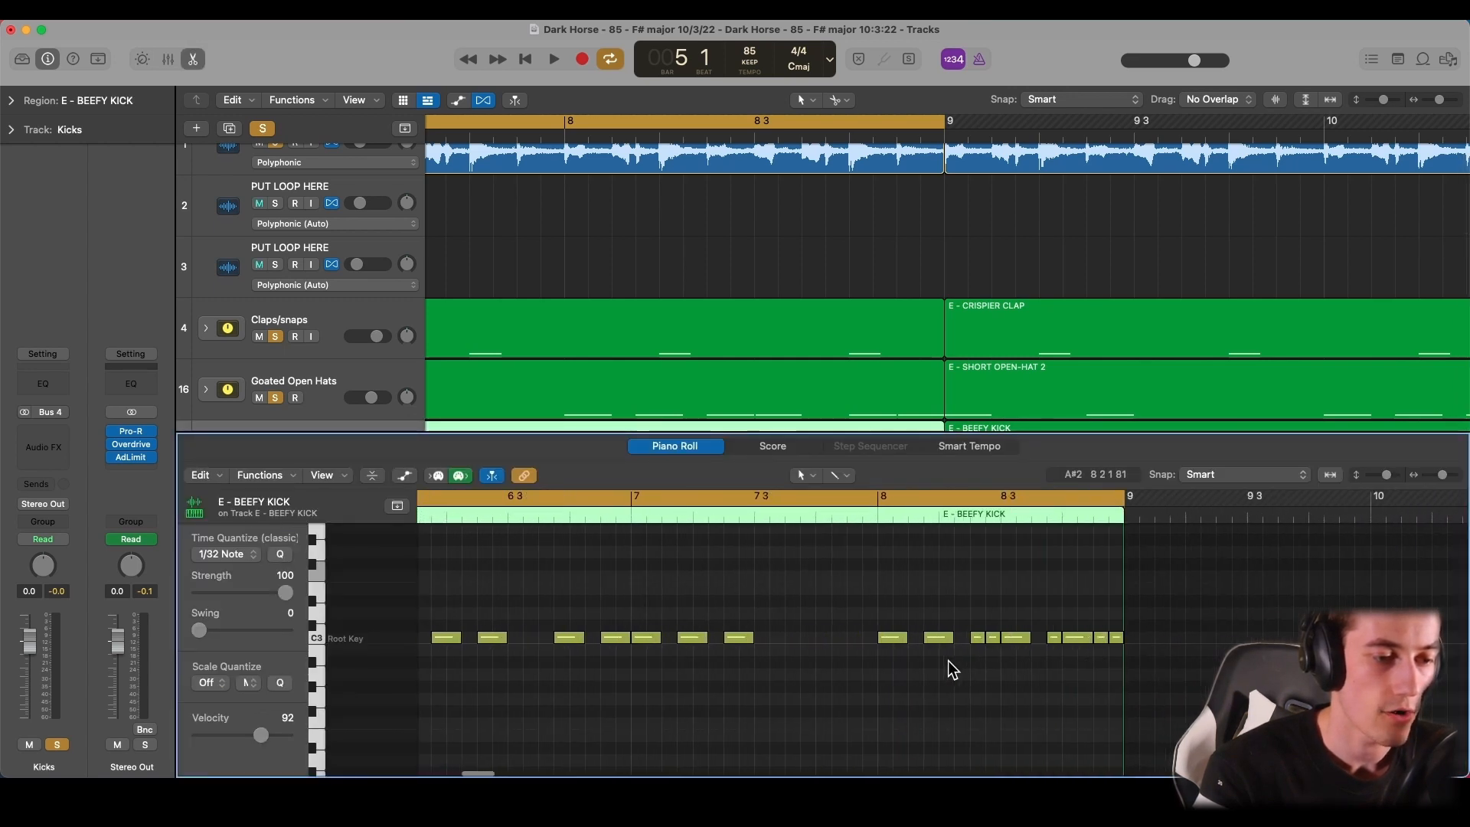
scroll(948, 661, "right", 3)
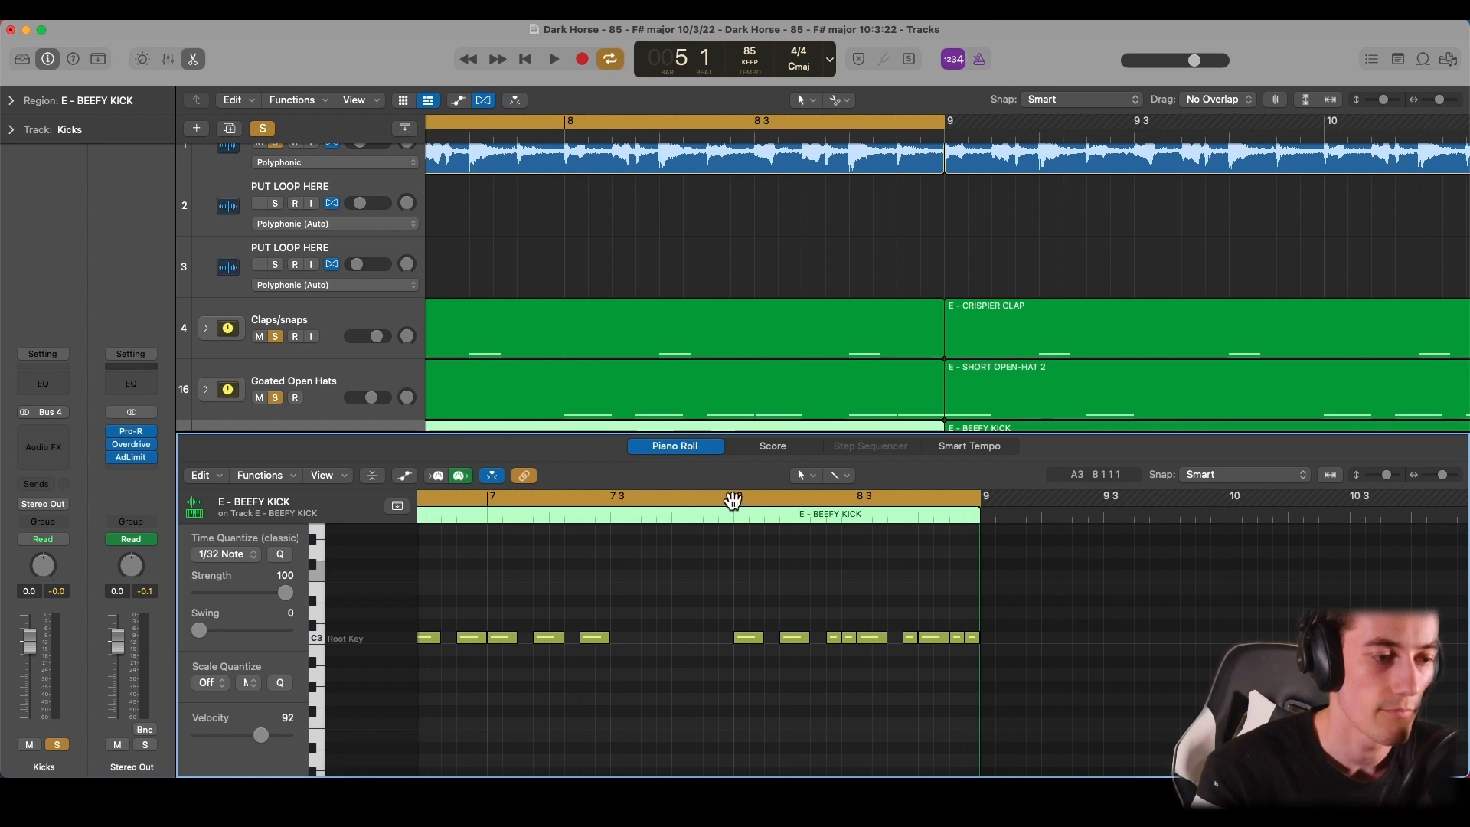
left_click_drag(733, 500, 987, 510)
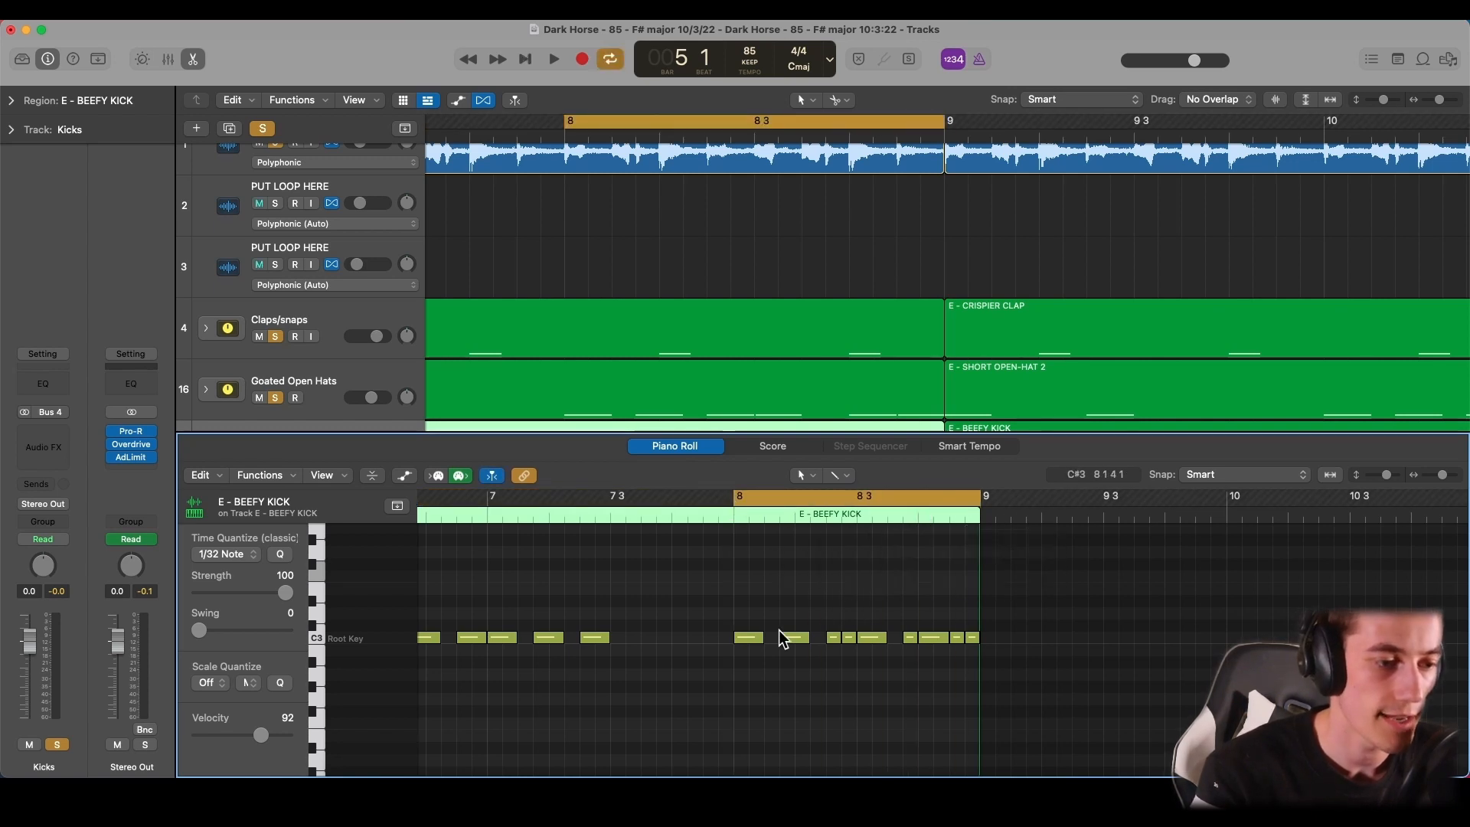
- Delete the third kick note of bar 8 in the E - BEEFY KICK region
left_click(832, 637)
key("Delete")
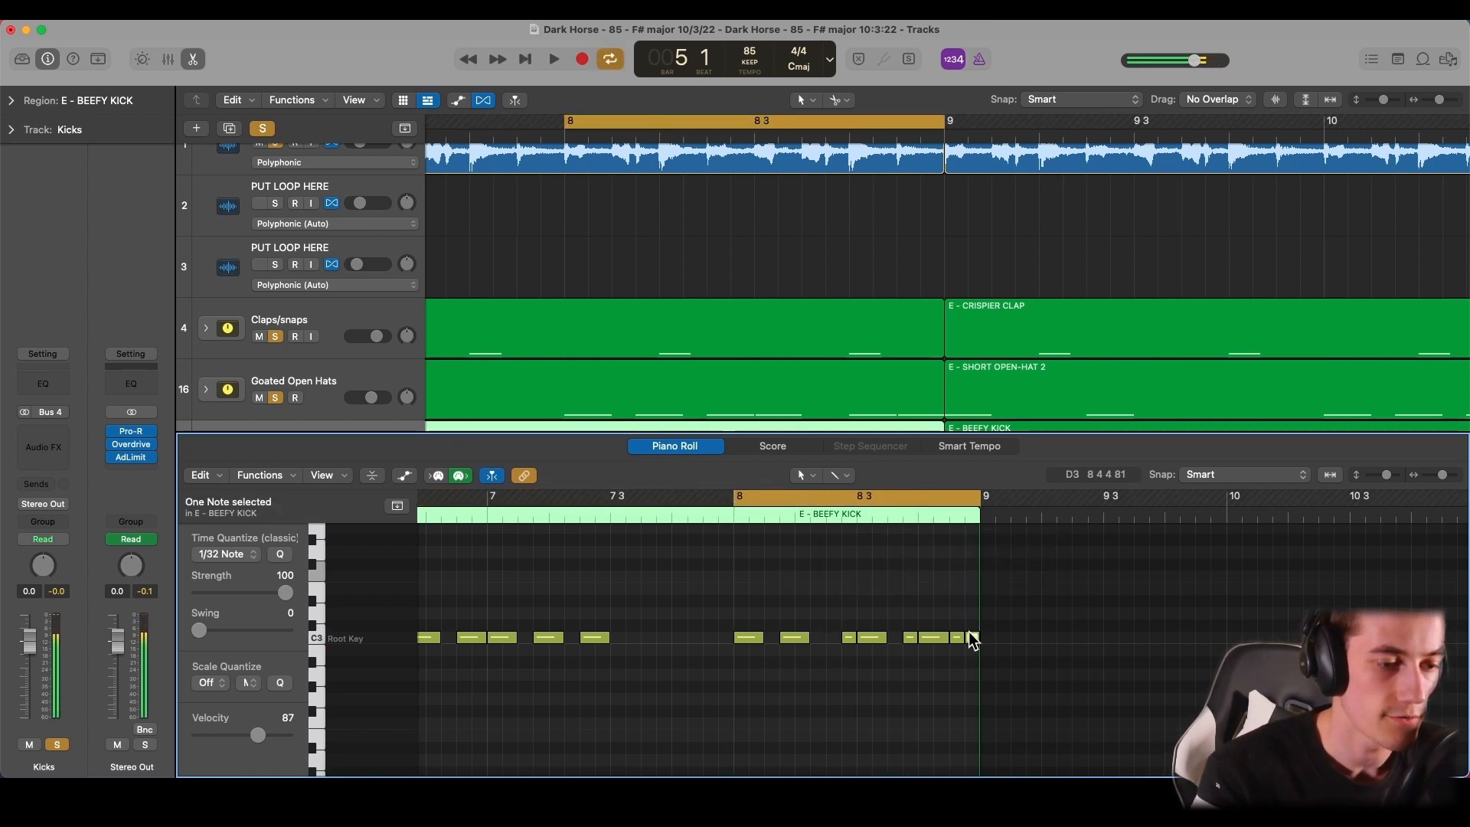
- Delete the last kick note of bar 8, play the cycled bar and close the note editor
left_click(971, 637)
key("Delete")
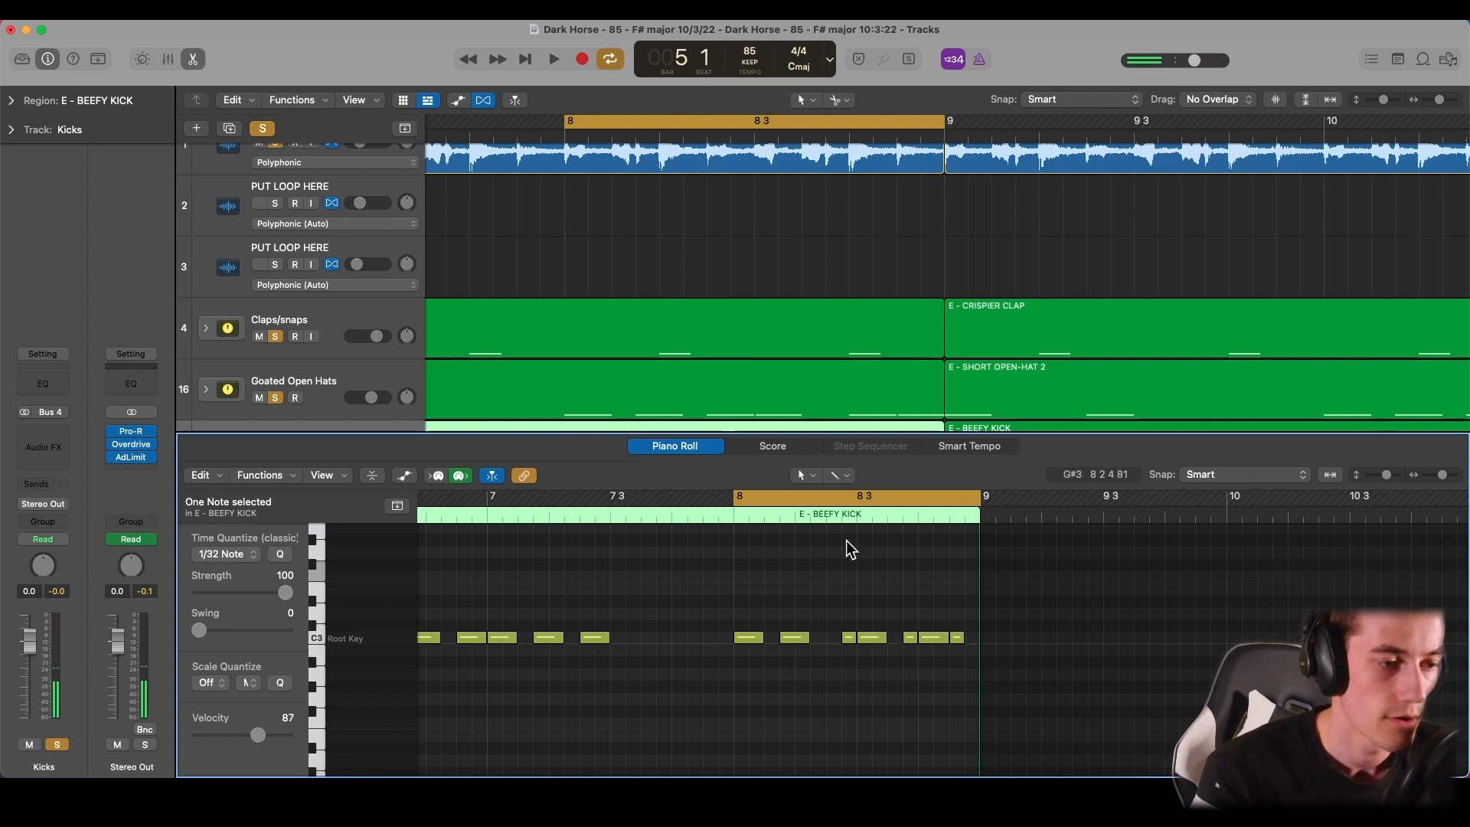
key("e")
key("space")
key("e")
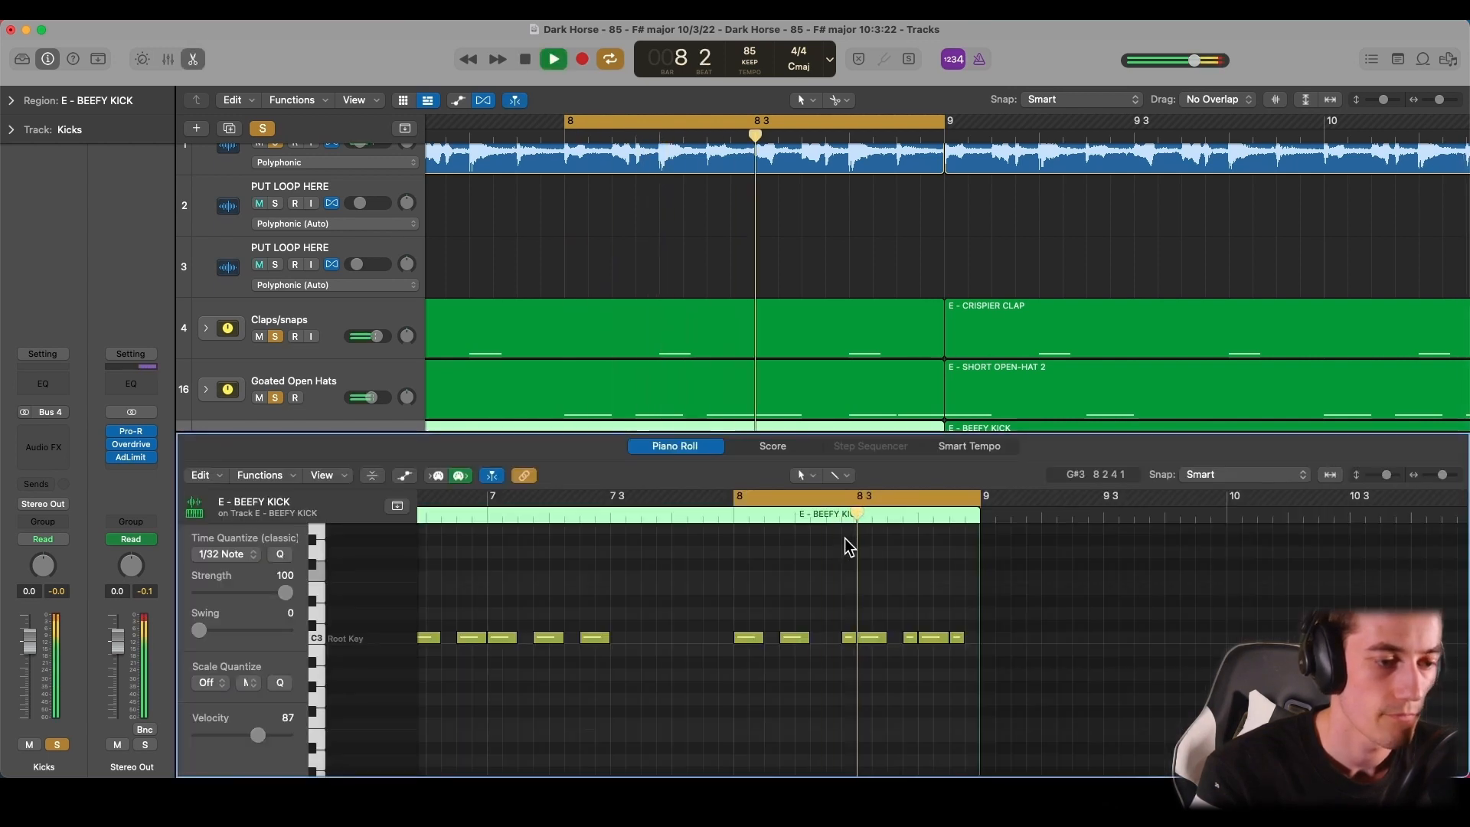
key("space")
key("e")
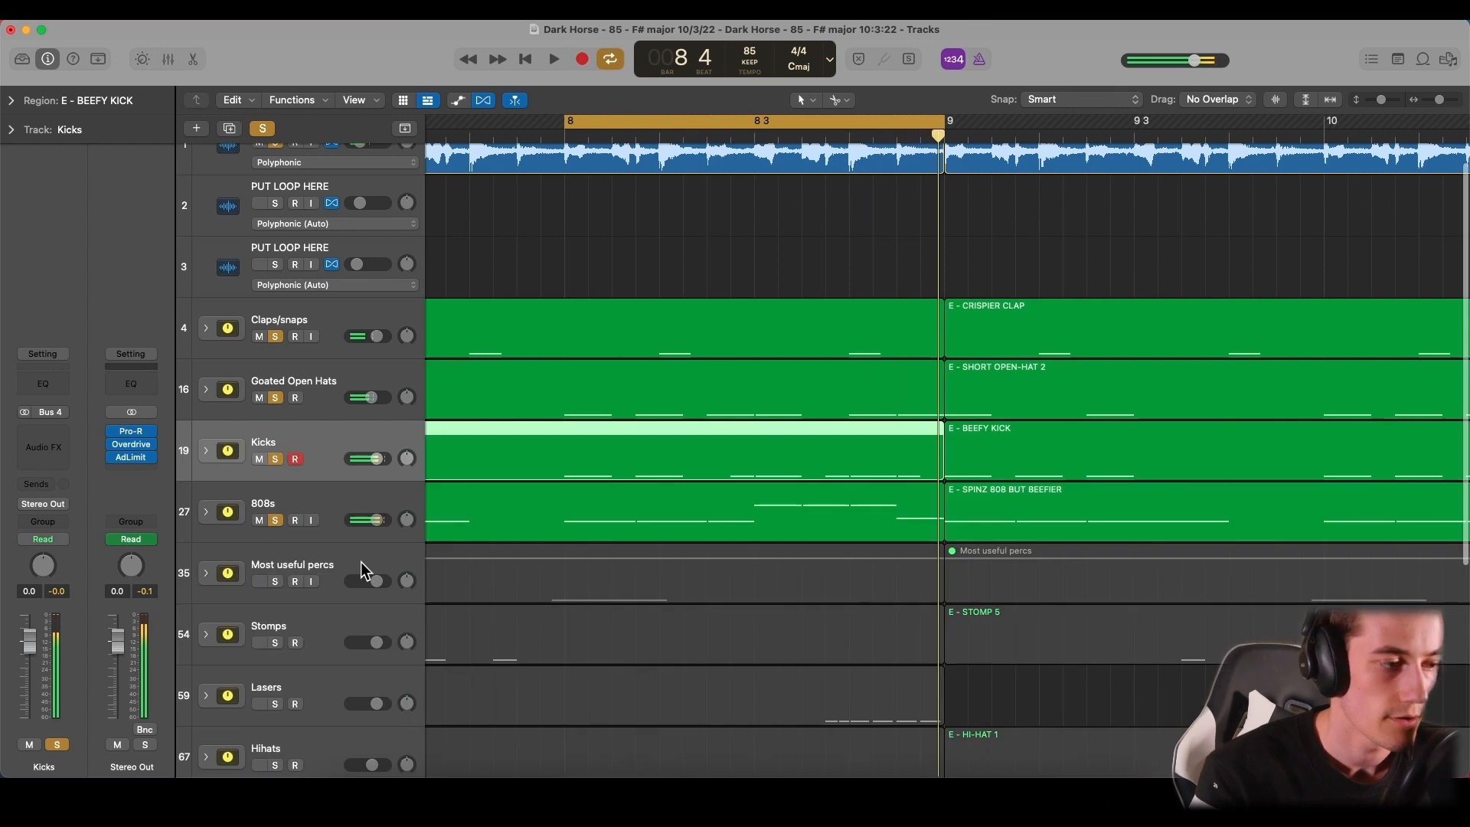
- Clear all solos, solo only the Kicks track and play the cycled bar 8
left_click(263, 128)
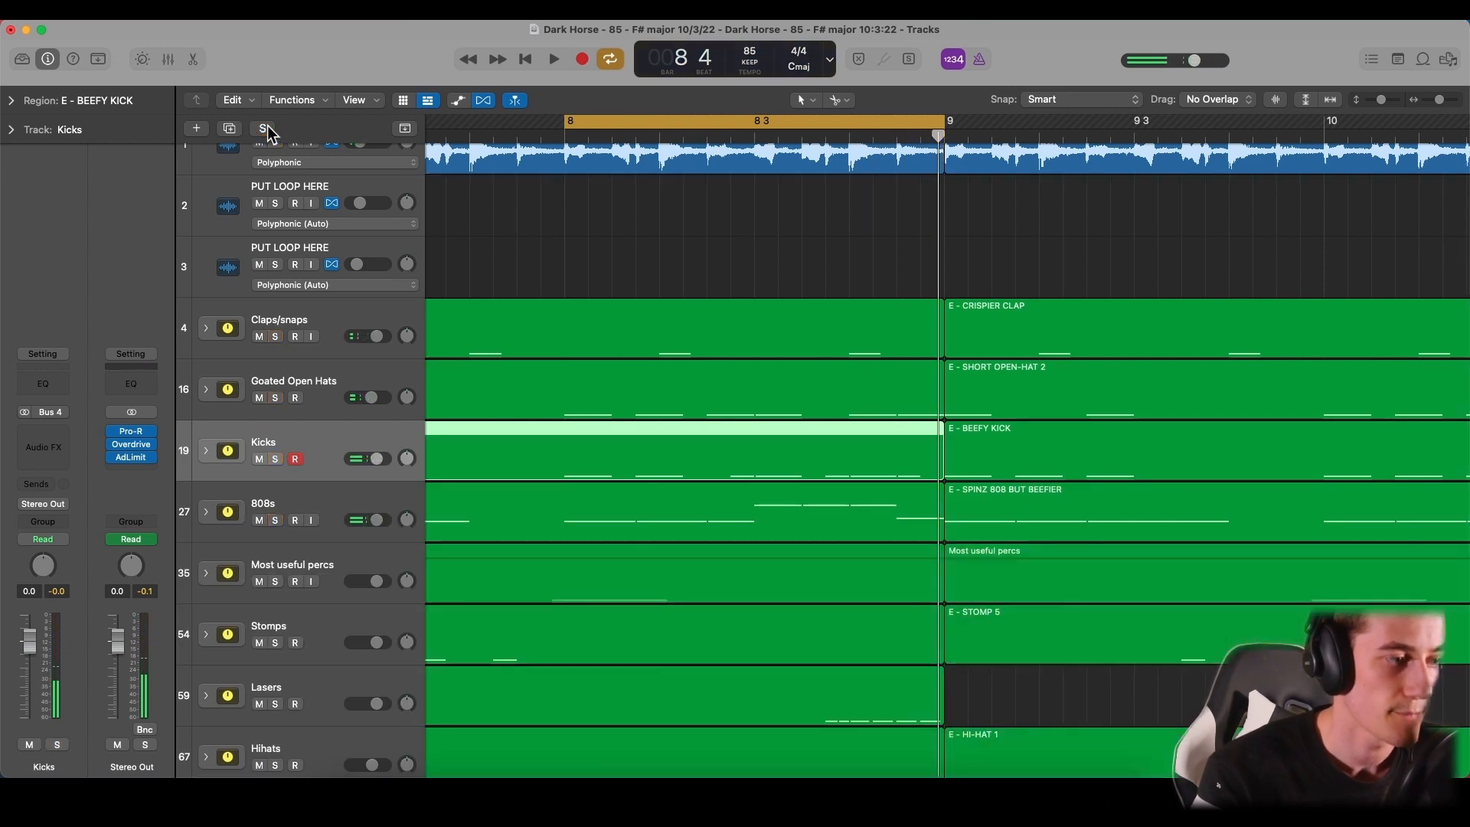
key("s")
key("space")
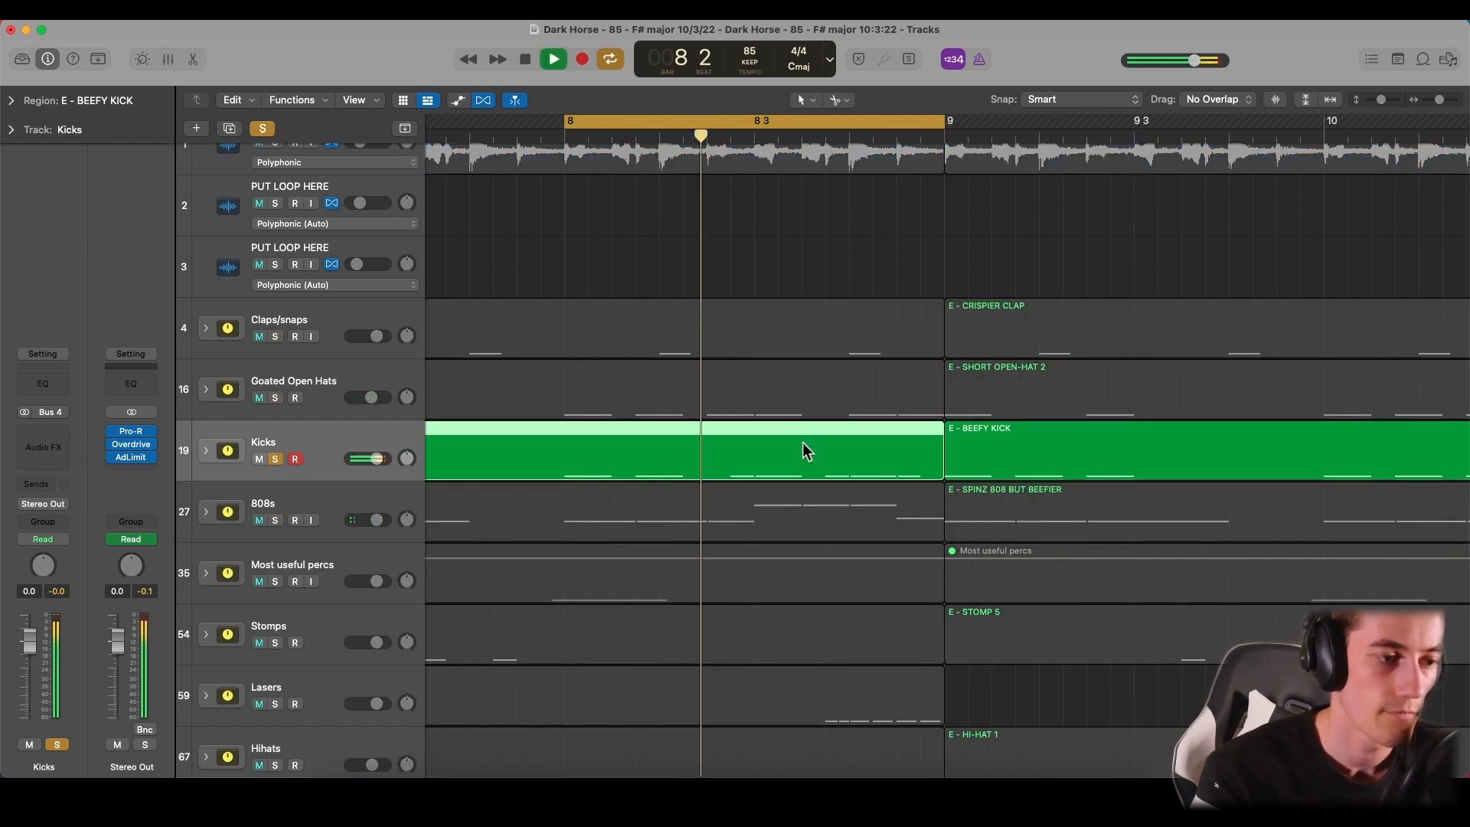
key("space")
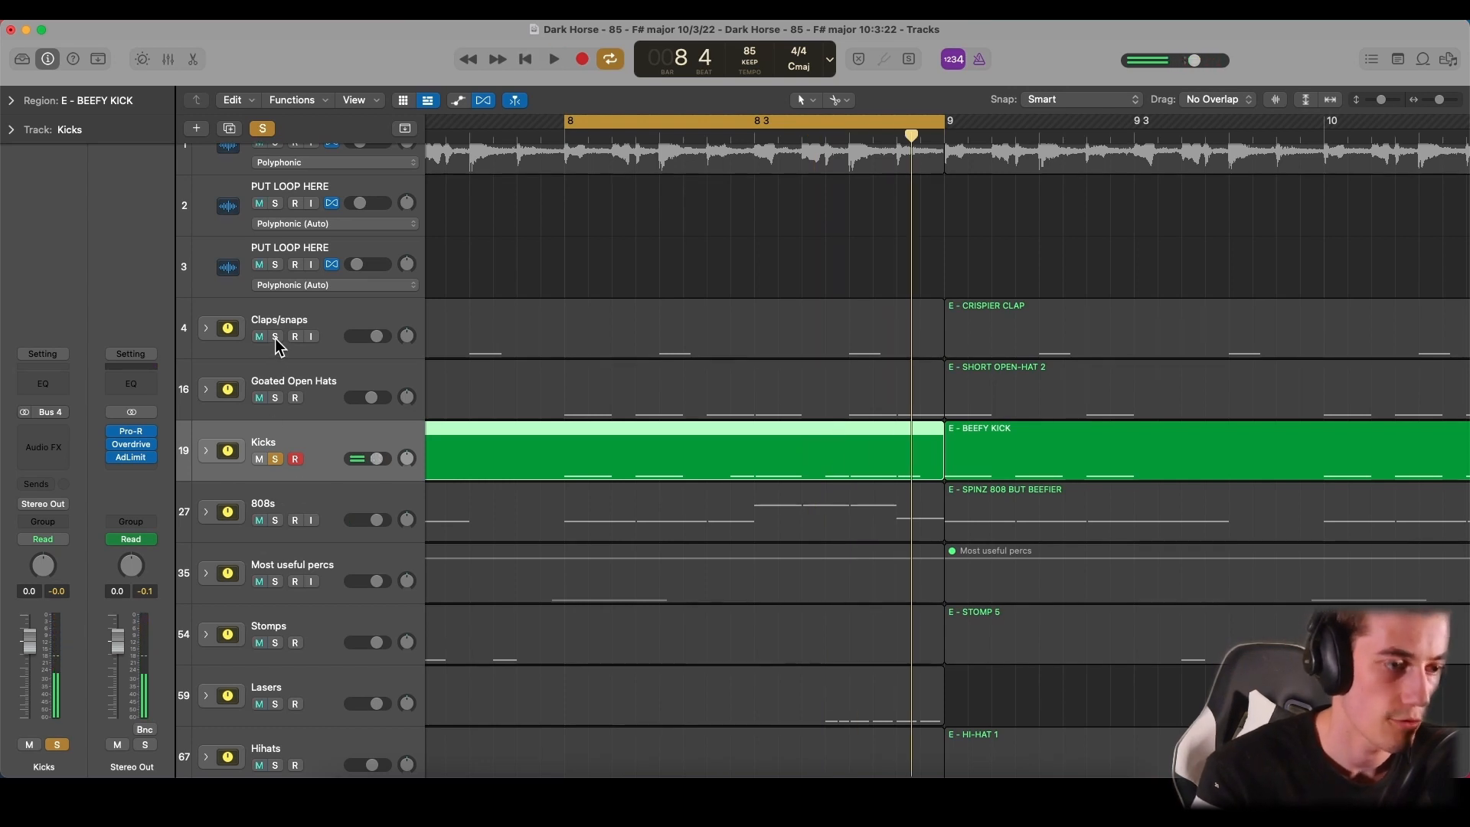
- Solo the 808s as well and examine the last 808 notes of bar 8 in the first E - SPINZ 808 BUT BEEFIER region
left_click(275, 521)
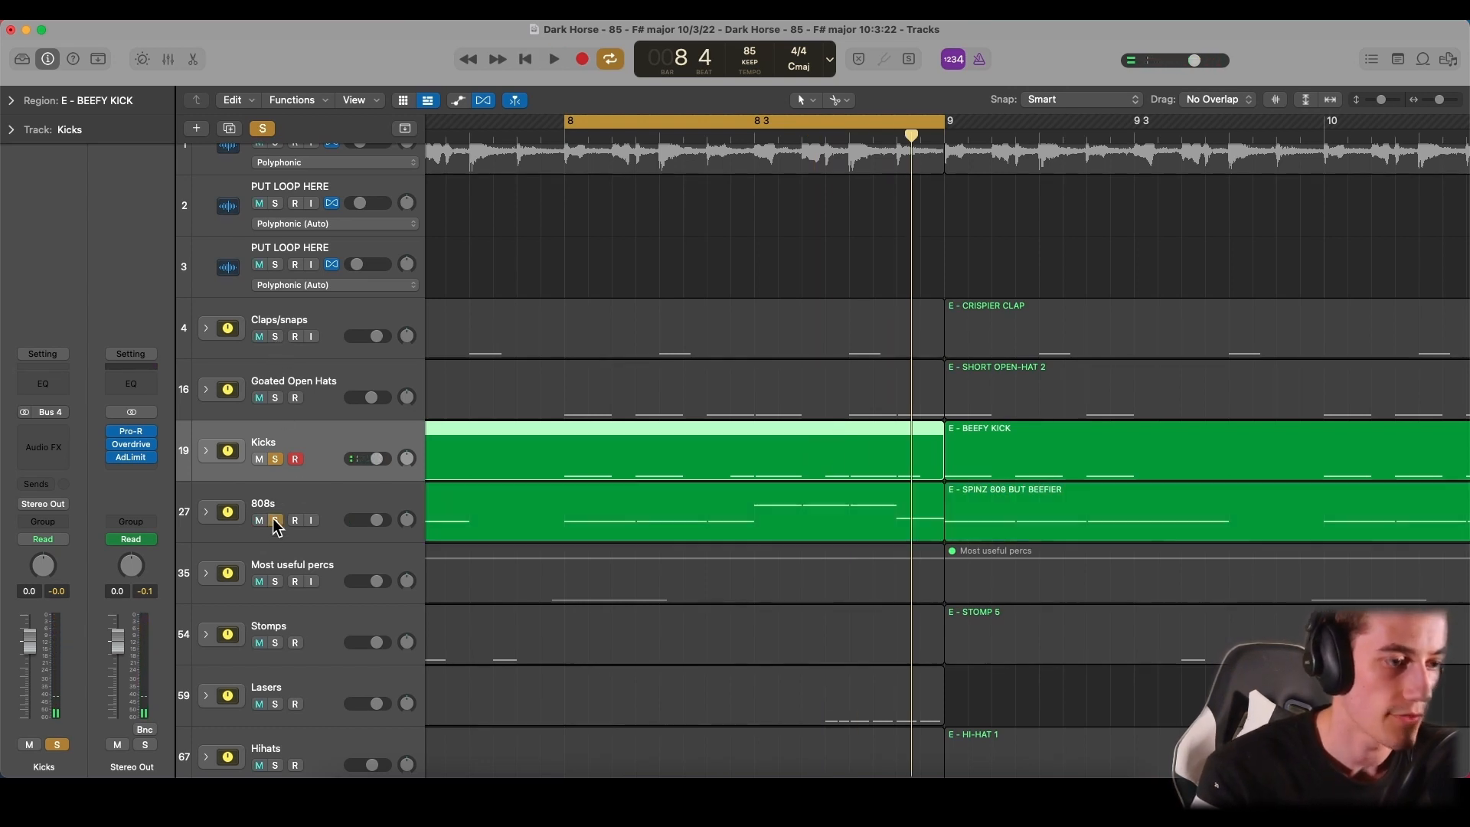
double_click(791, 494)
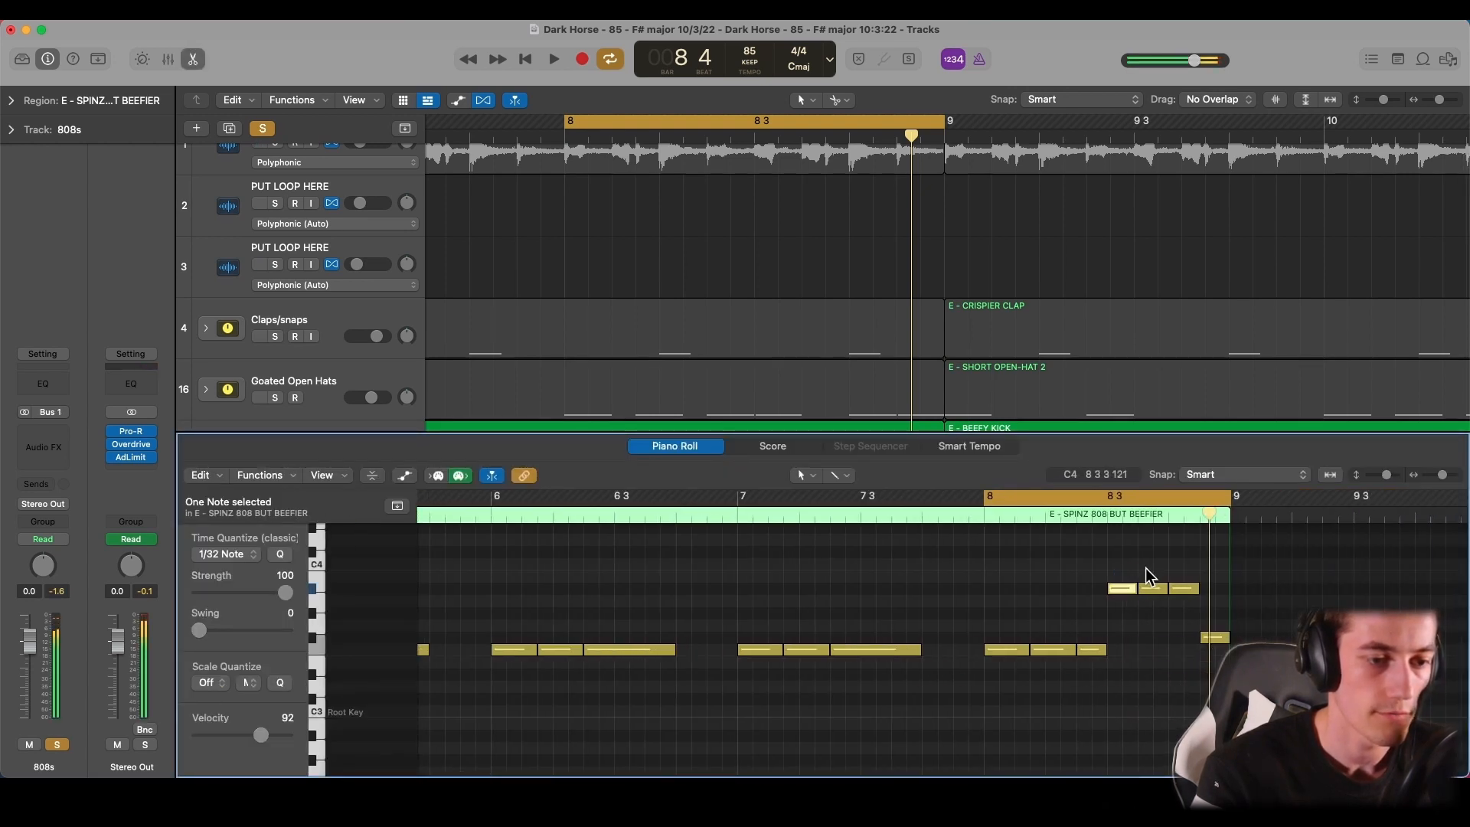
left_click(1183, 588)
left_click(1219, 637)
key("e")
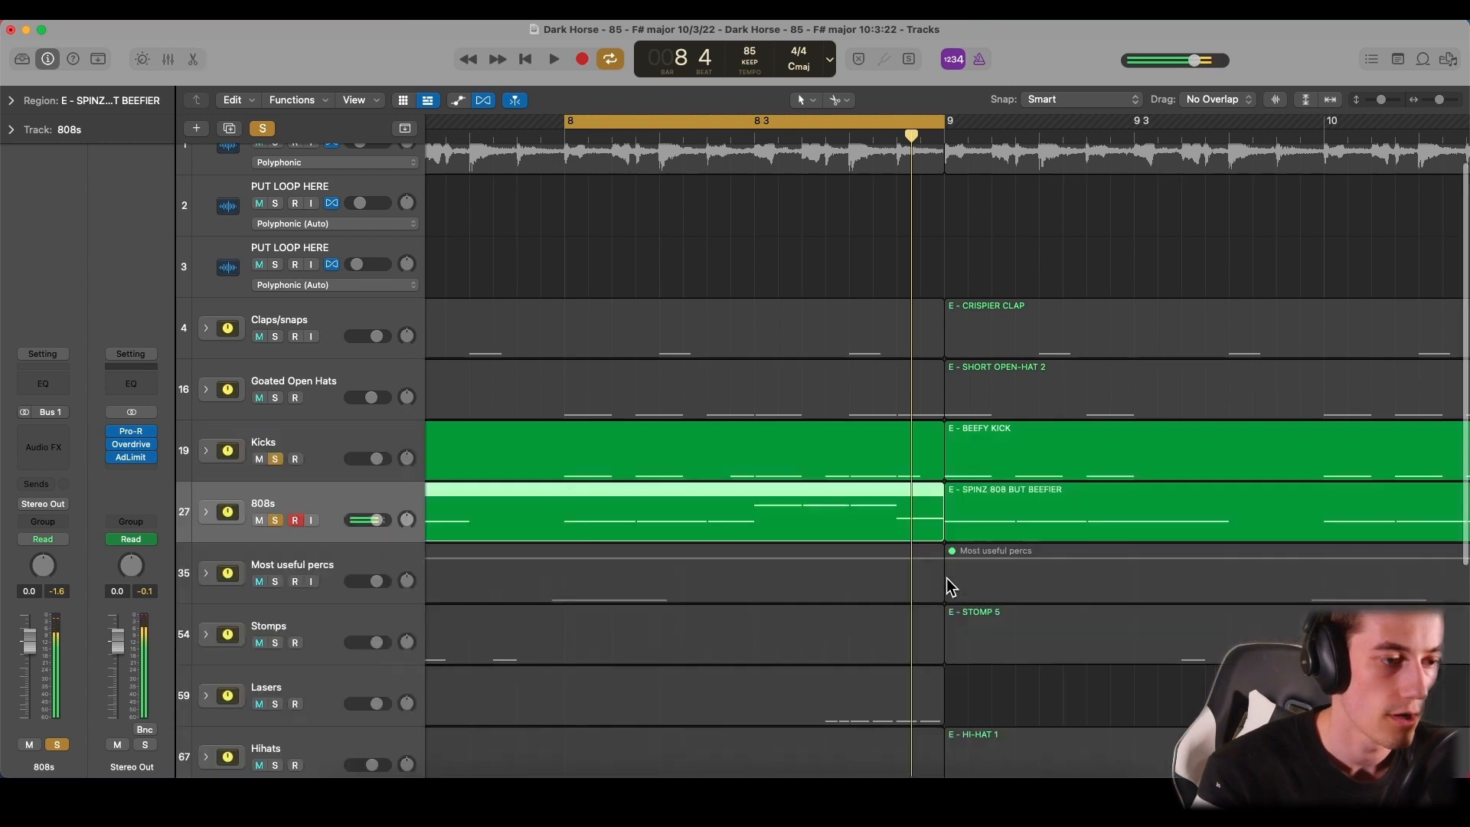
- Reopen the first E - BEEFY KICK region in the Piano Roll and undo the two kick note deletions
left_click(856, 467)
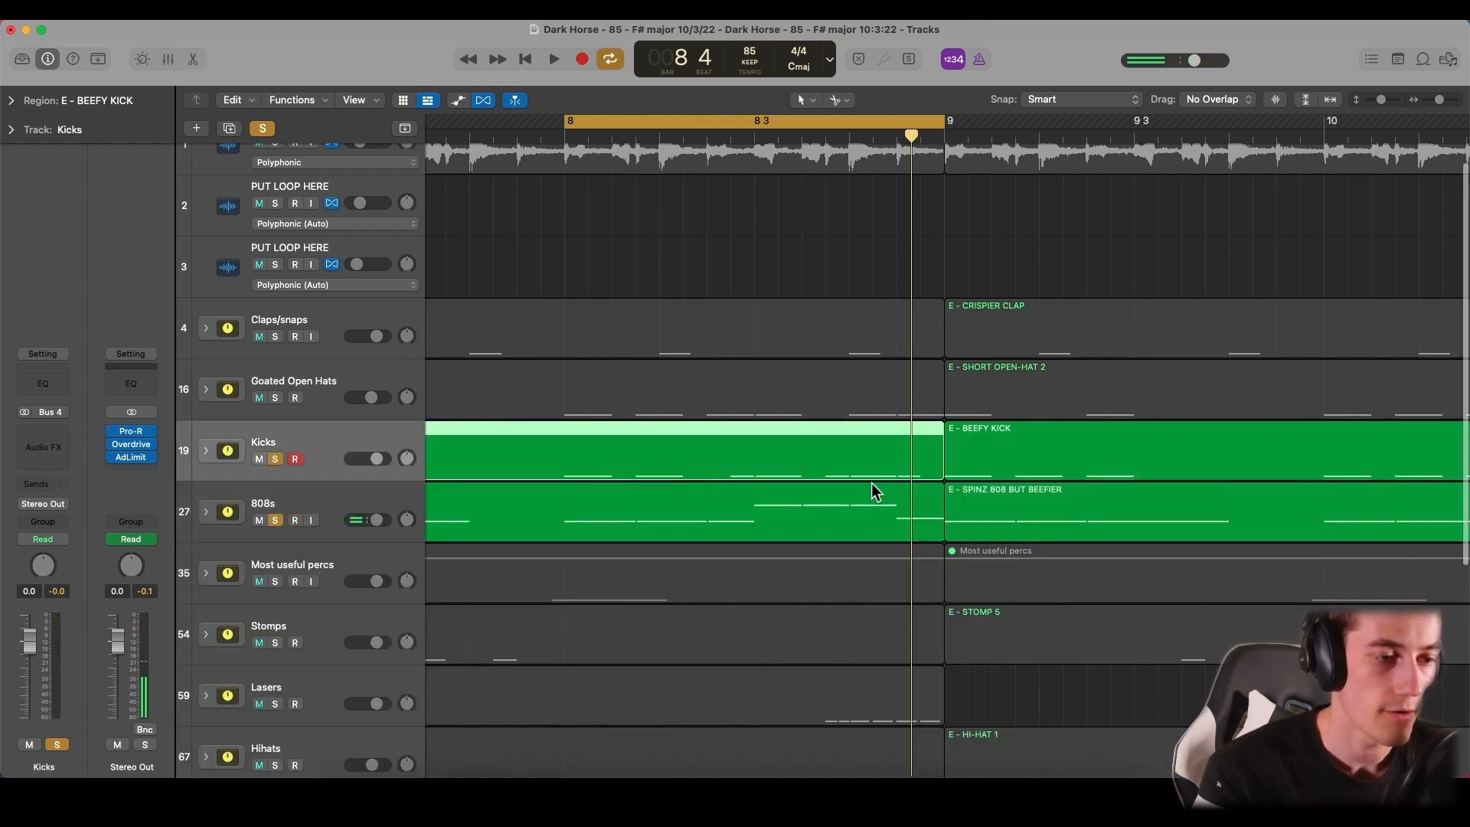
key("e")
scroll(984, 588, "right", 3)
key("super+z")
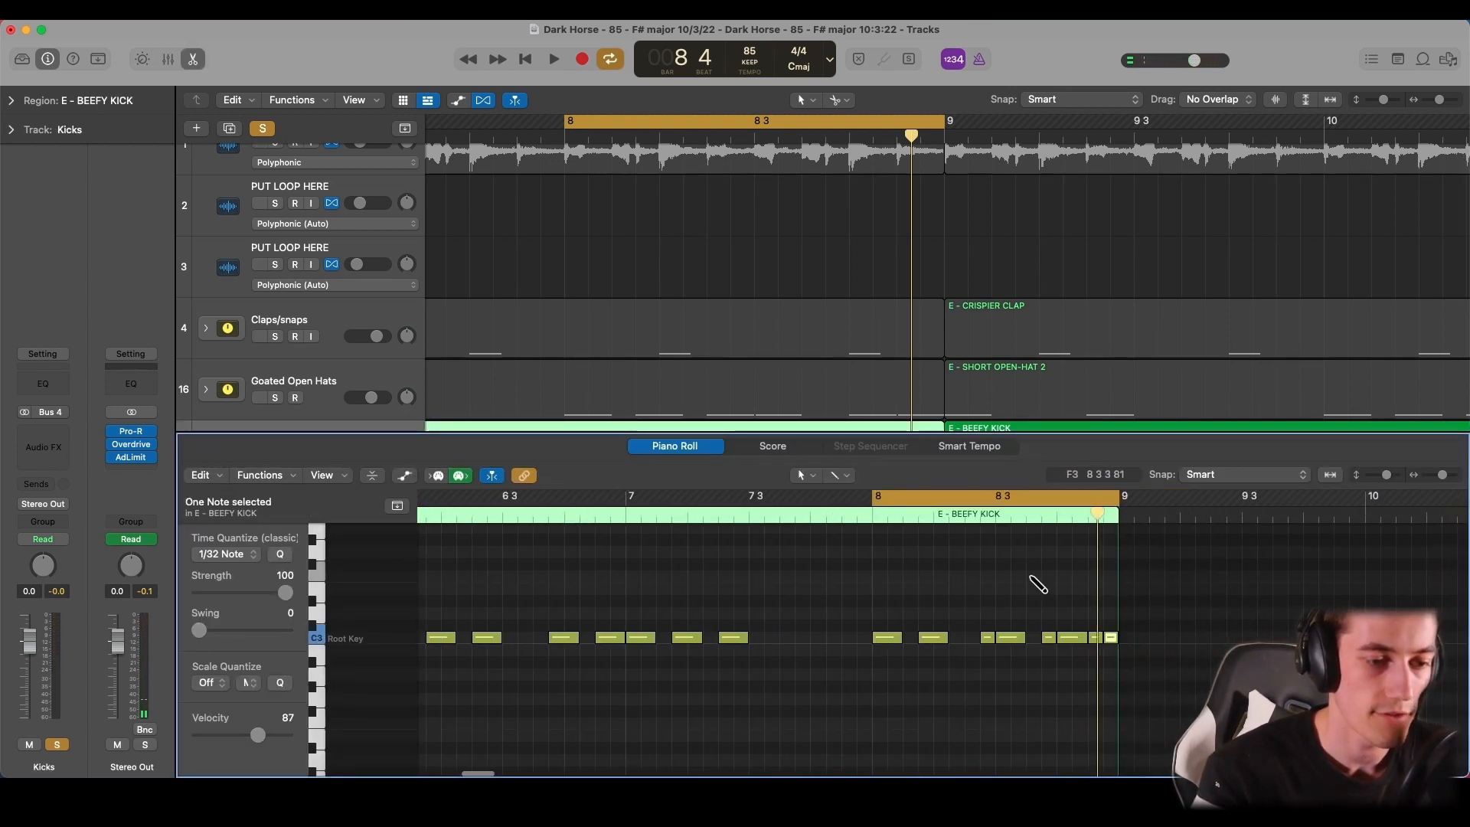
key("super+z")
- Audition the third and the last kick notes of bar 8, and close the note editor
left_click(979, 627)
left_click(970, 638)
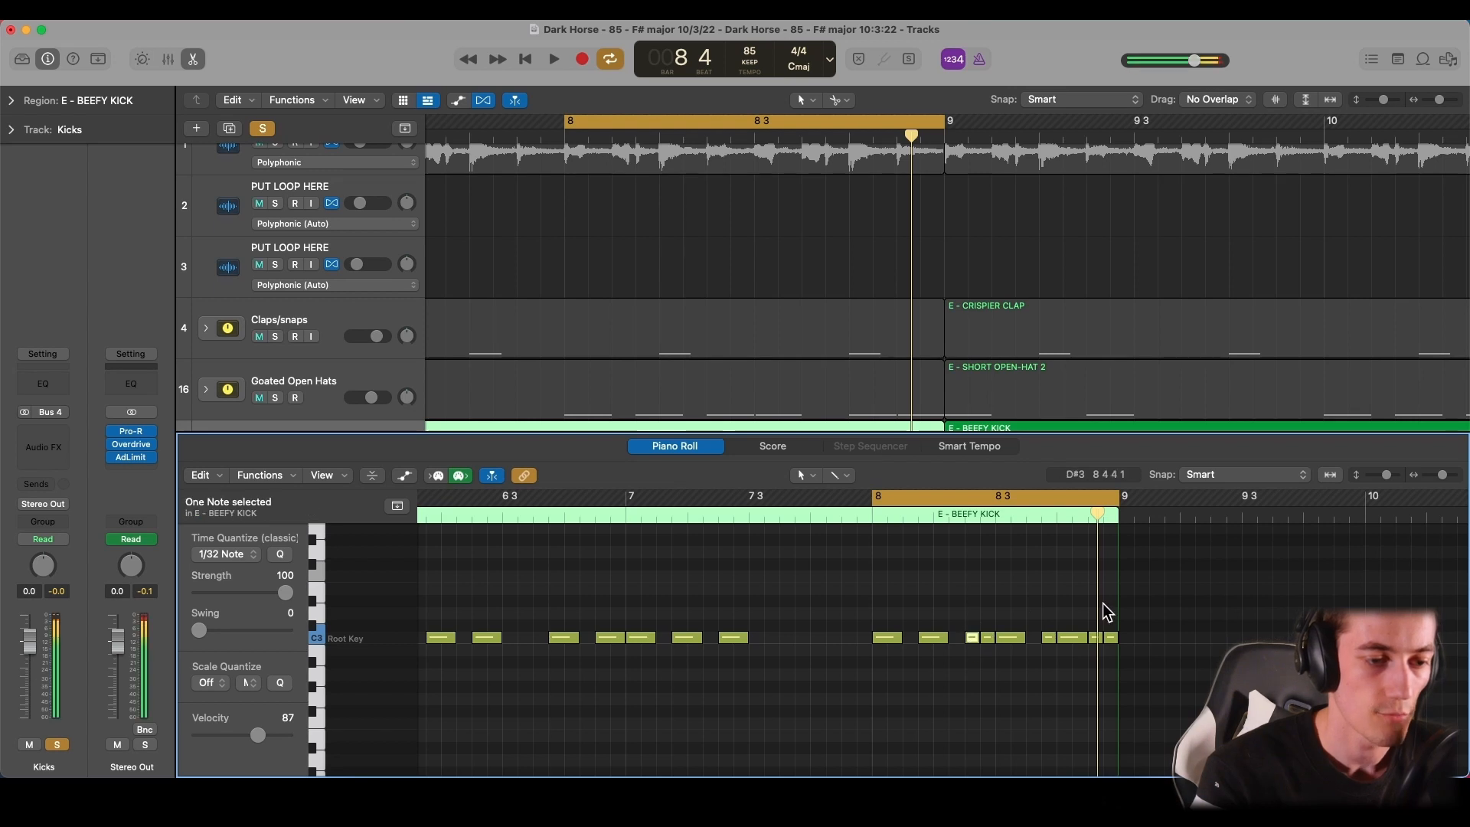
left_click(1104, 606)
left_click(1110, 639)
key("e")
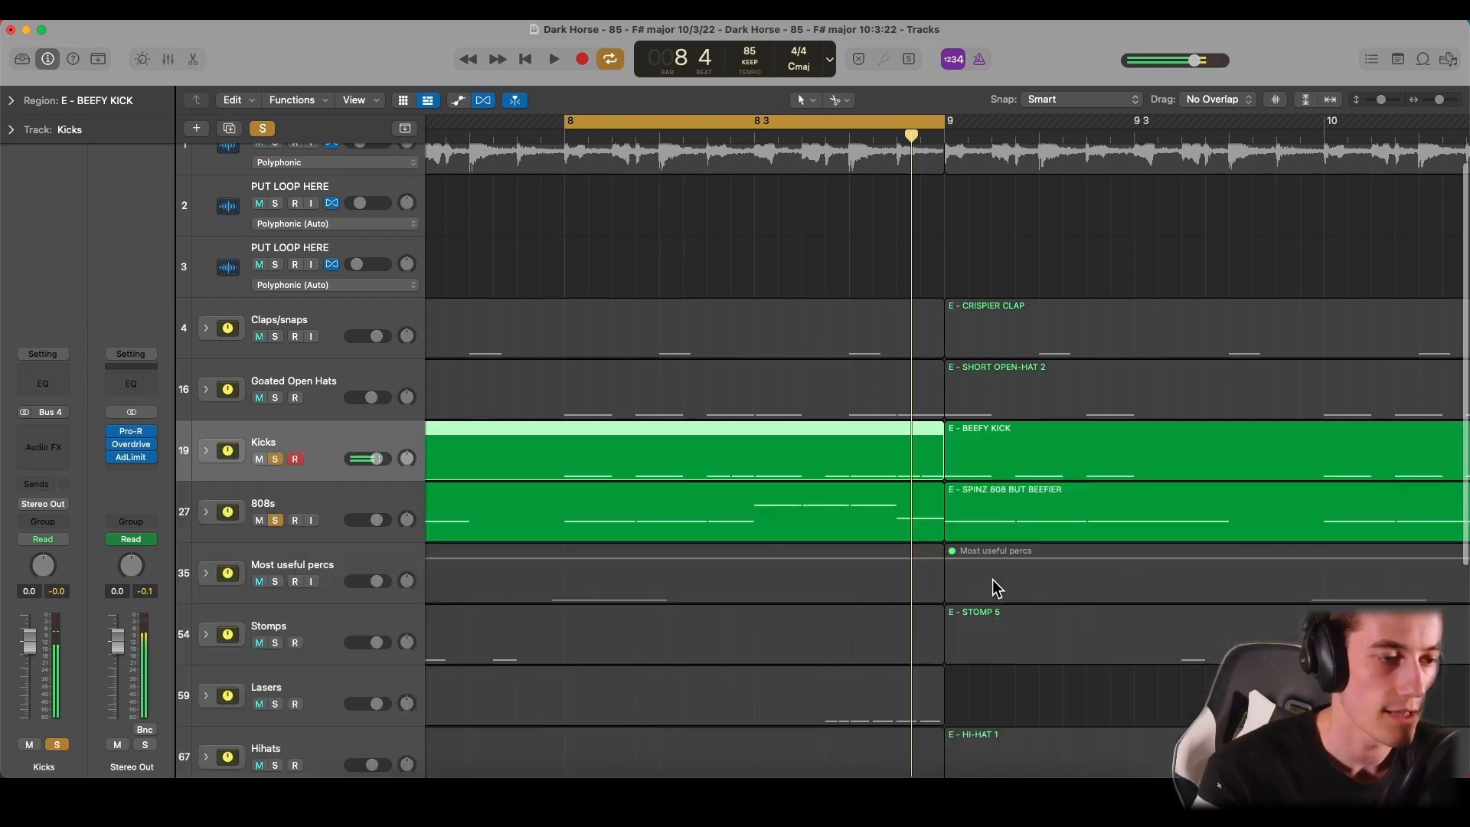
- Clear all solos and extend the cycle range back to bar 5, keeping its end at bar 9
key("super+Left")
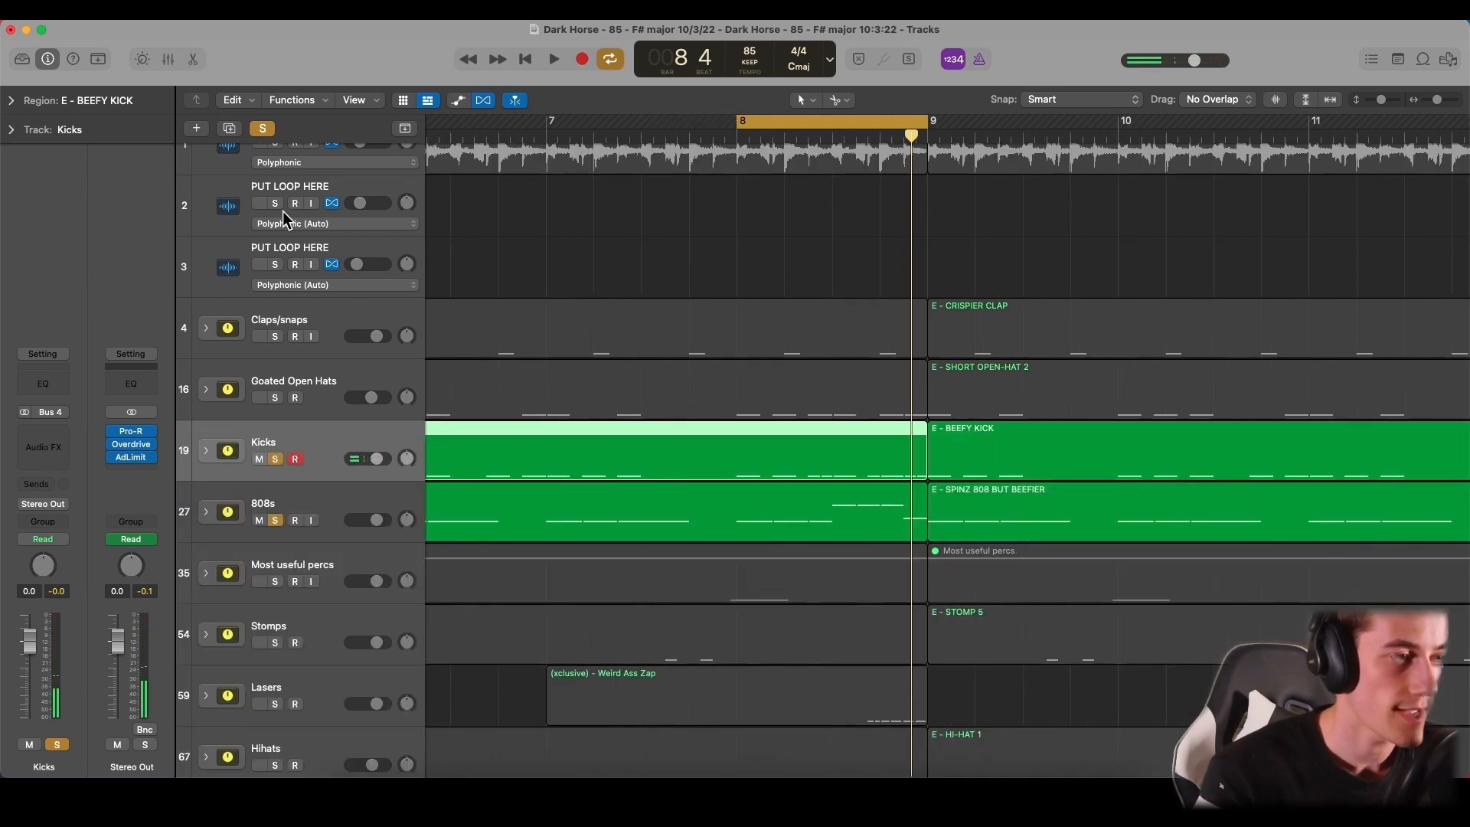
left_click(262, 129)
key("super+Left")
key("super+Left")
key("super+Left")
key("super+Left")
scroll(719, 288, "left", 2)
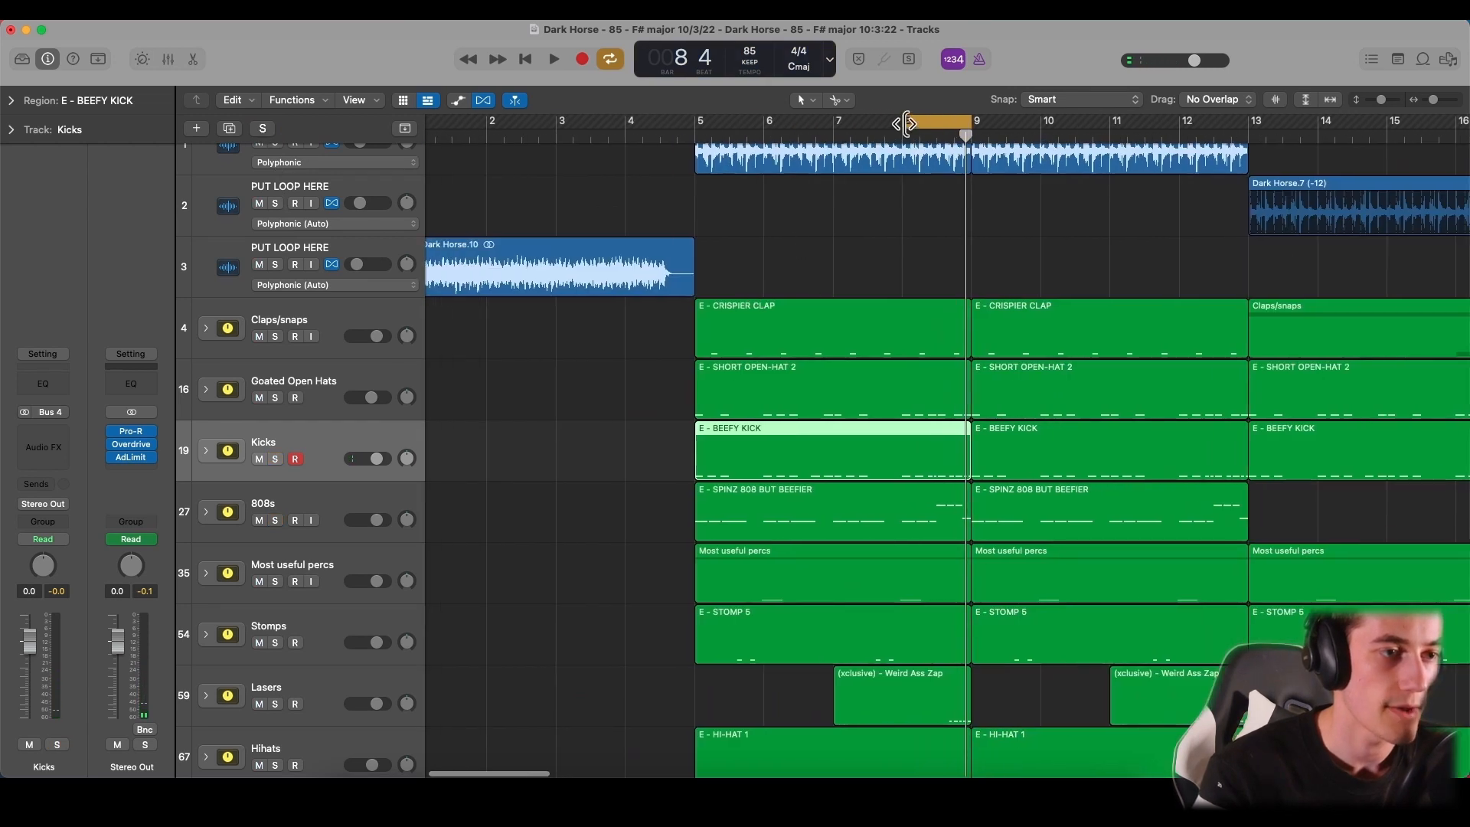
left_click_drag(906, 121, 697, 121)
left_click(884, 214)
- Solo the three PUT LOOP HERE tracks and every track from Claps/snaps down to Most useful percs
scroll(884, 214, "up", 1)
scroll(870, 276, "right", 2)
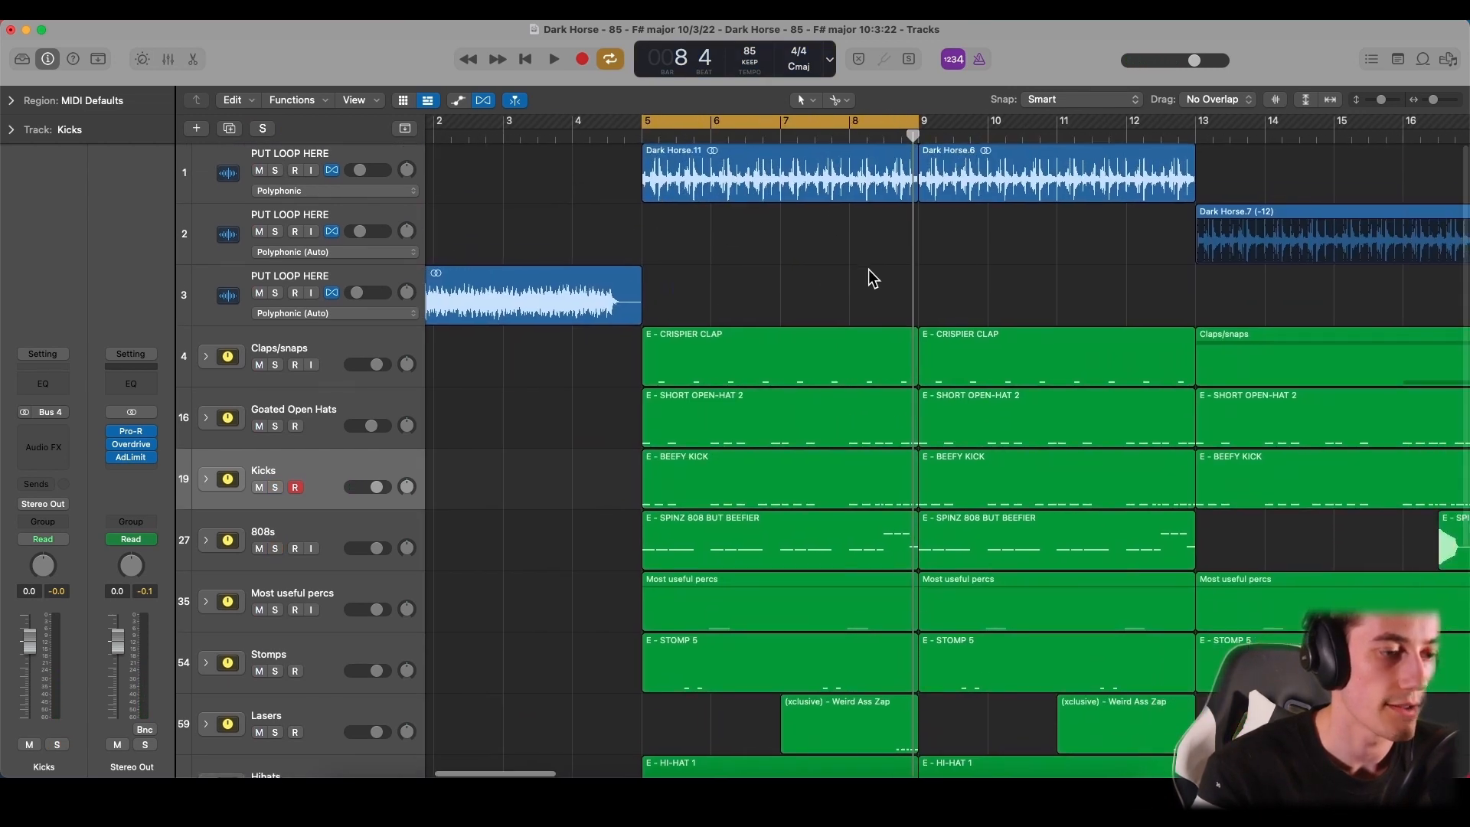
scroll(860, 281, "down", 1)
scroll(860, 281, "right", 1)
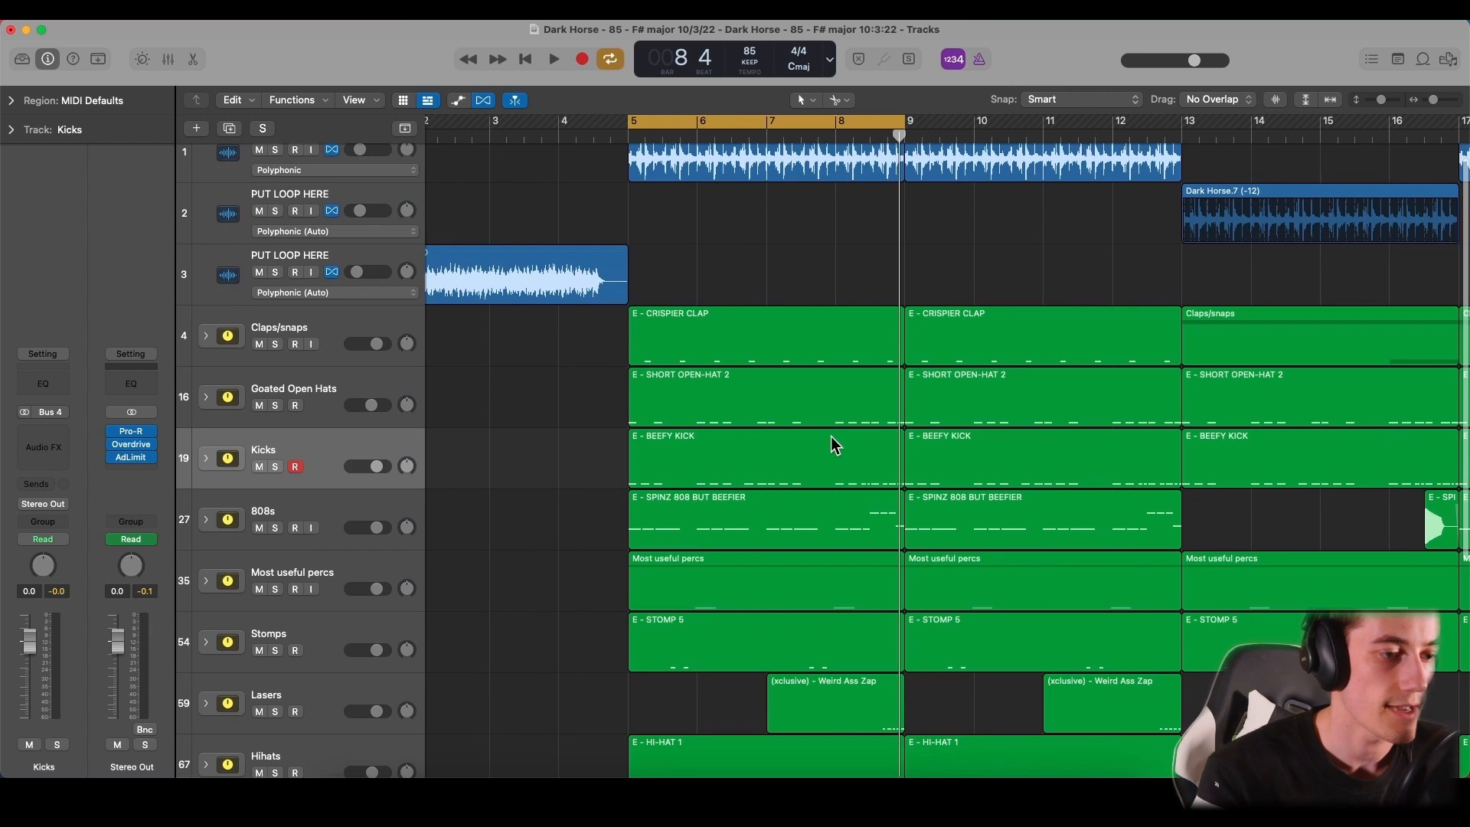
scroll(835, 445, "down", 3)
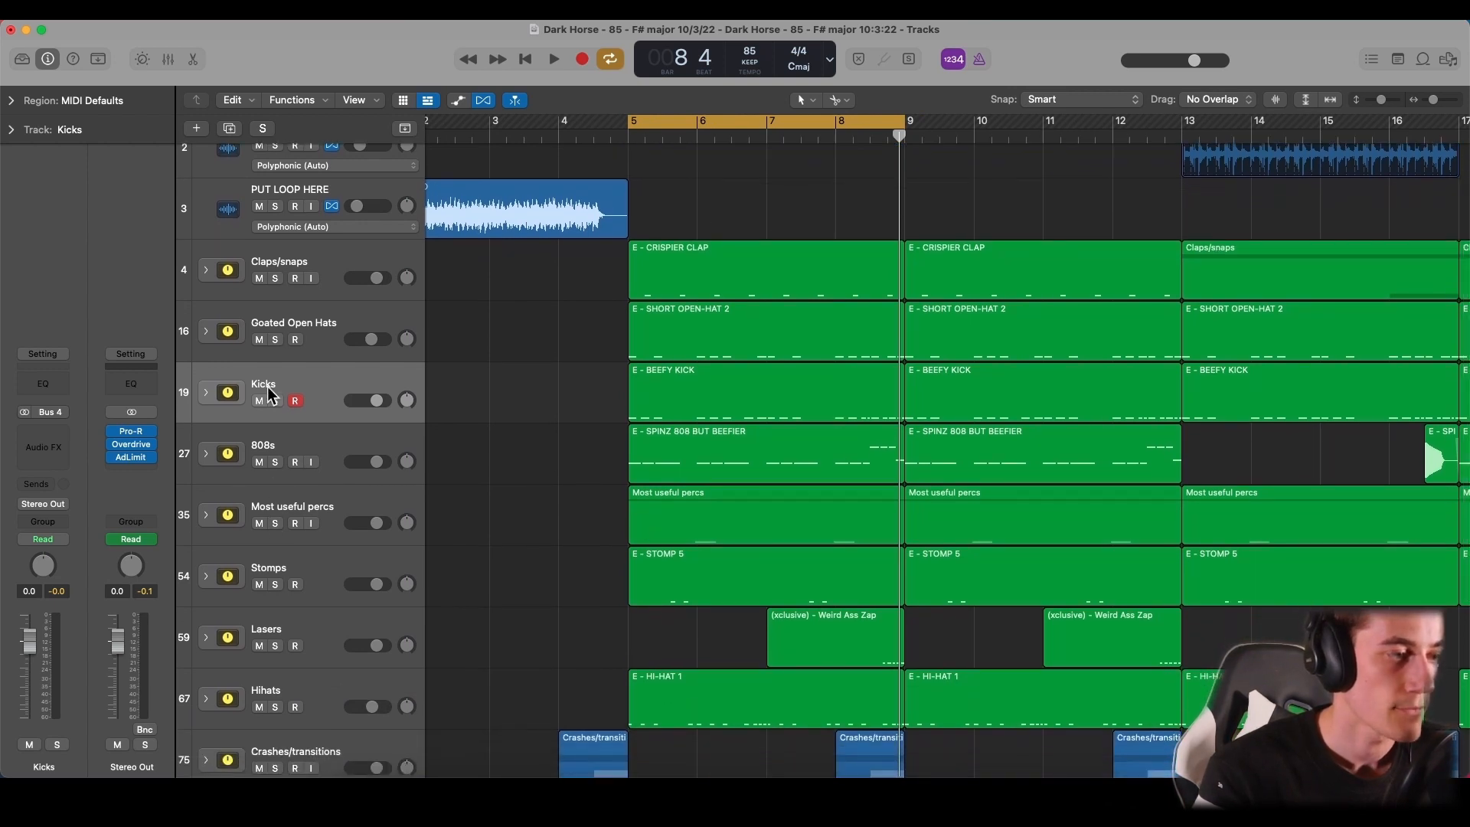
scroll(307, 170, "up", 3)
left_click_drag(275, 165, 276, 609)
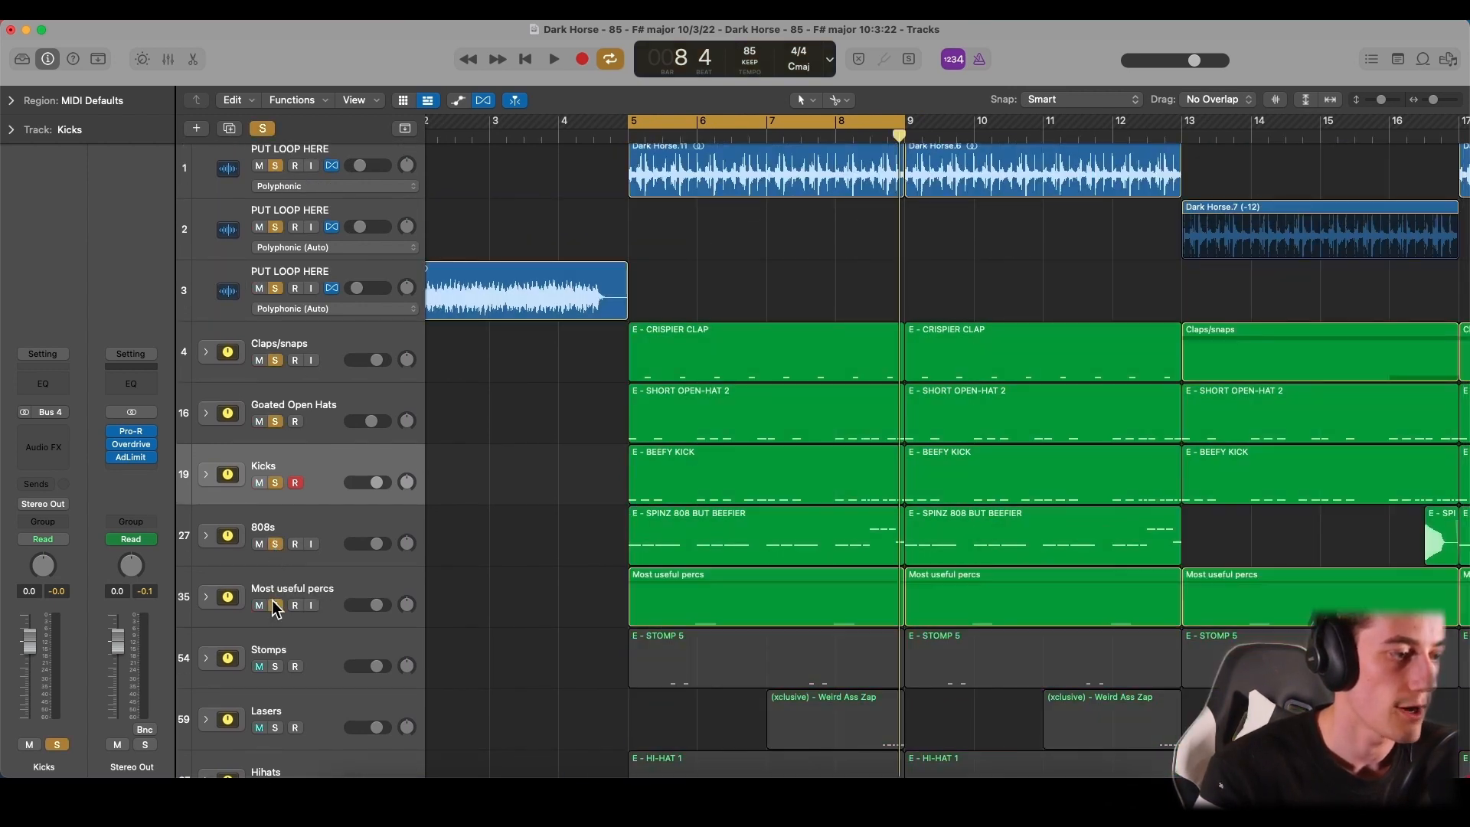
- Expand the Most useful percs stack and examine the bar 5 note of the first E - RIMSHOT 1 region in the Piano Roll
scroll(460, 575, "down", 3)
left_click(700, 547)
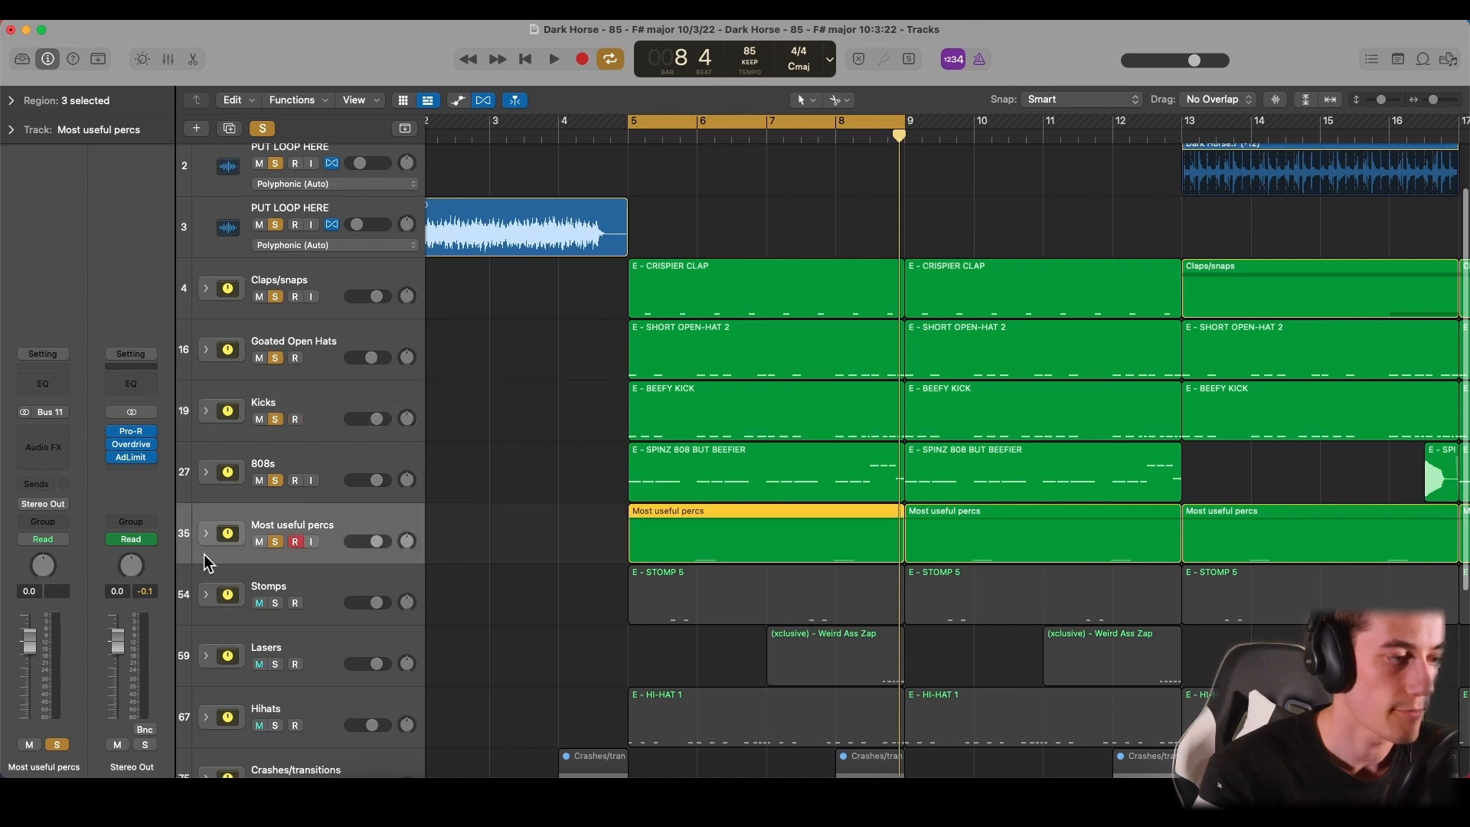
left_click(205, 533)
left_click(633, 683)
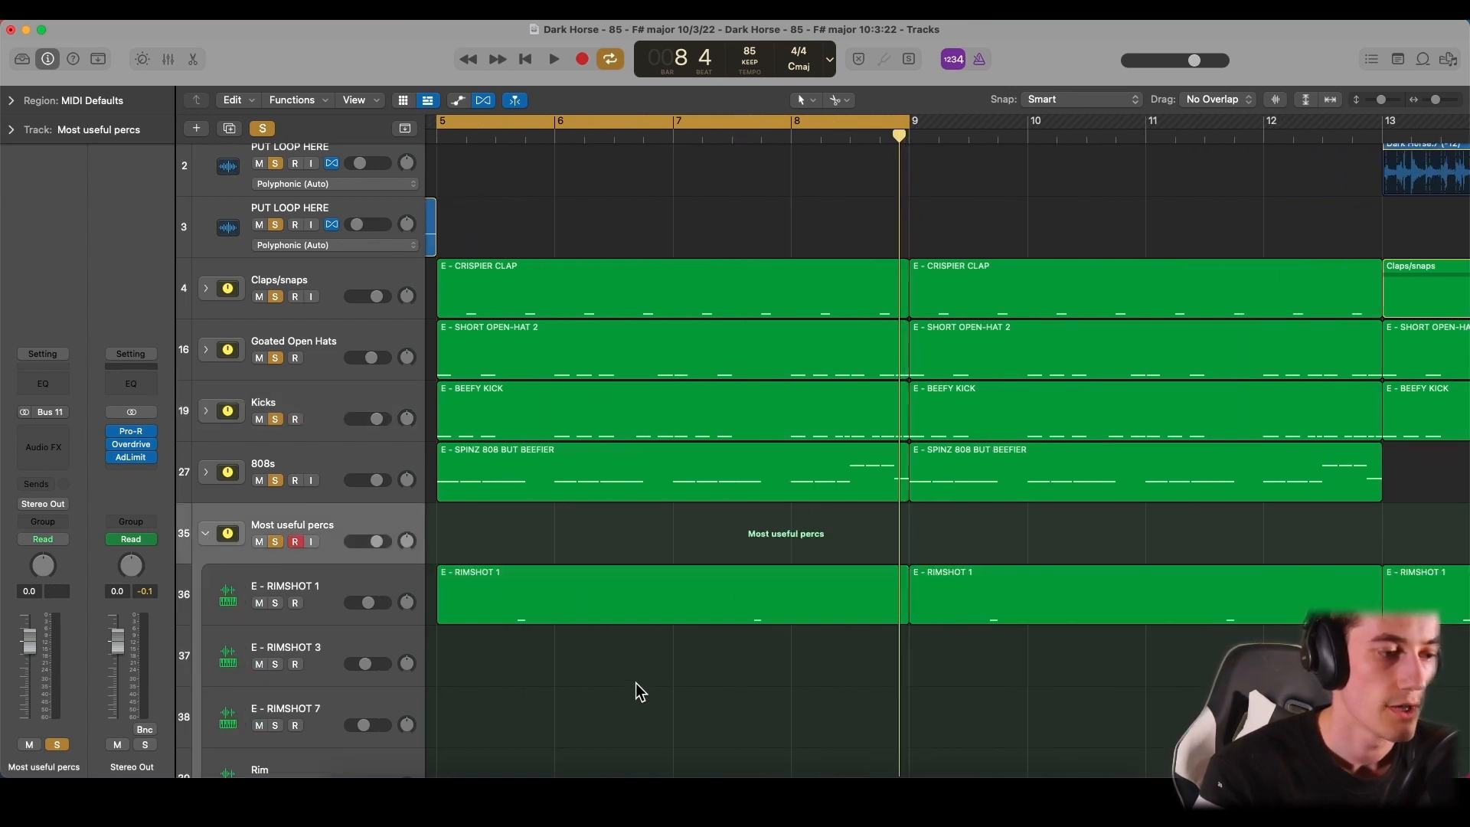
scroll(636, 683, "left", 3)
left_click(637, 591)
double_click(641, 590)
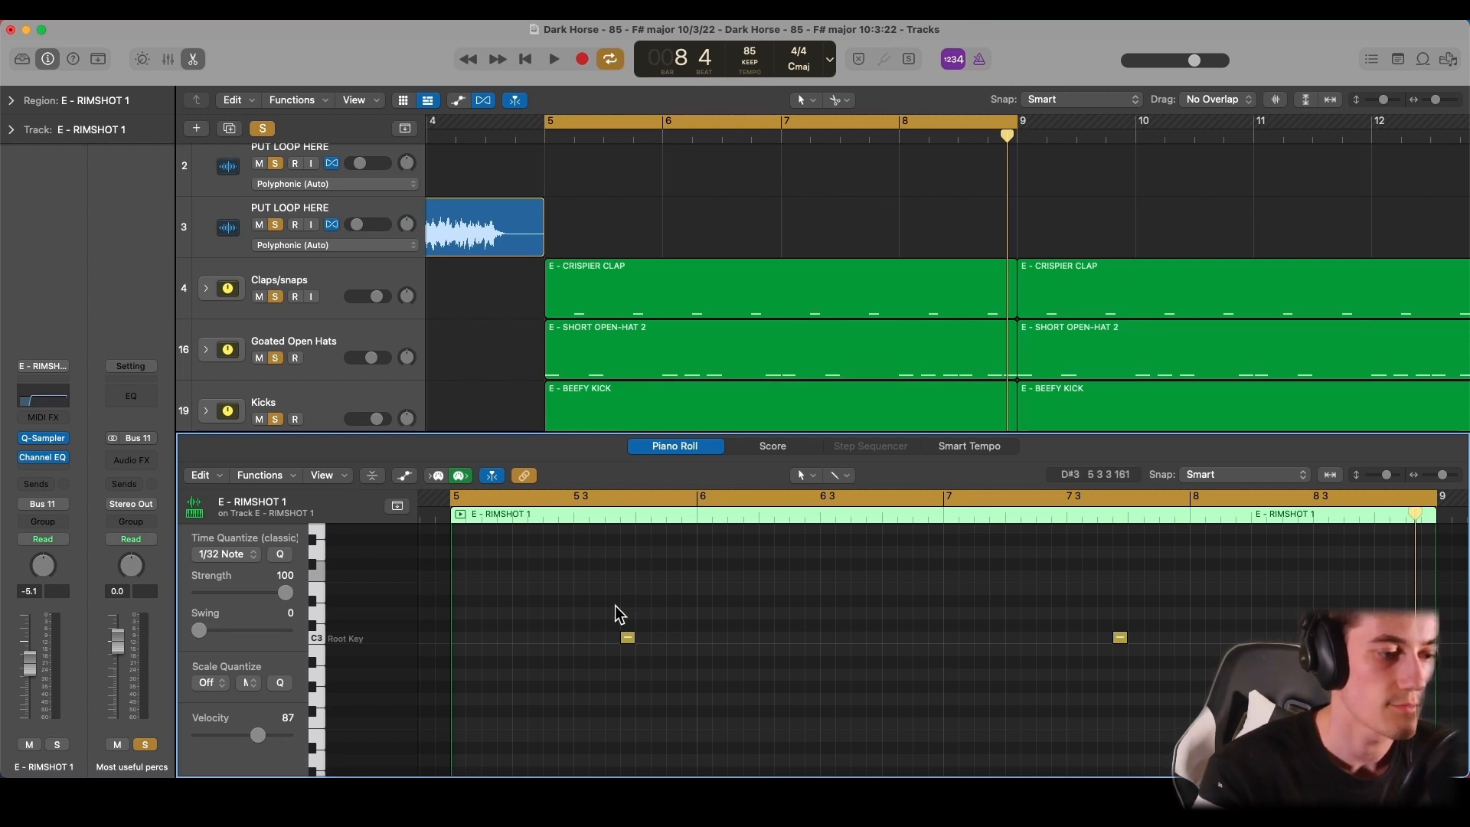
left_click_drag(645, 618, 673, 636)
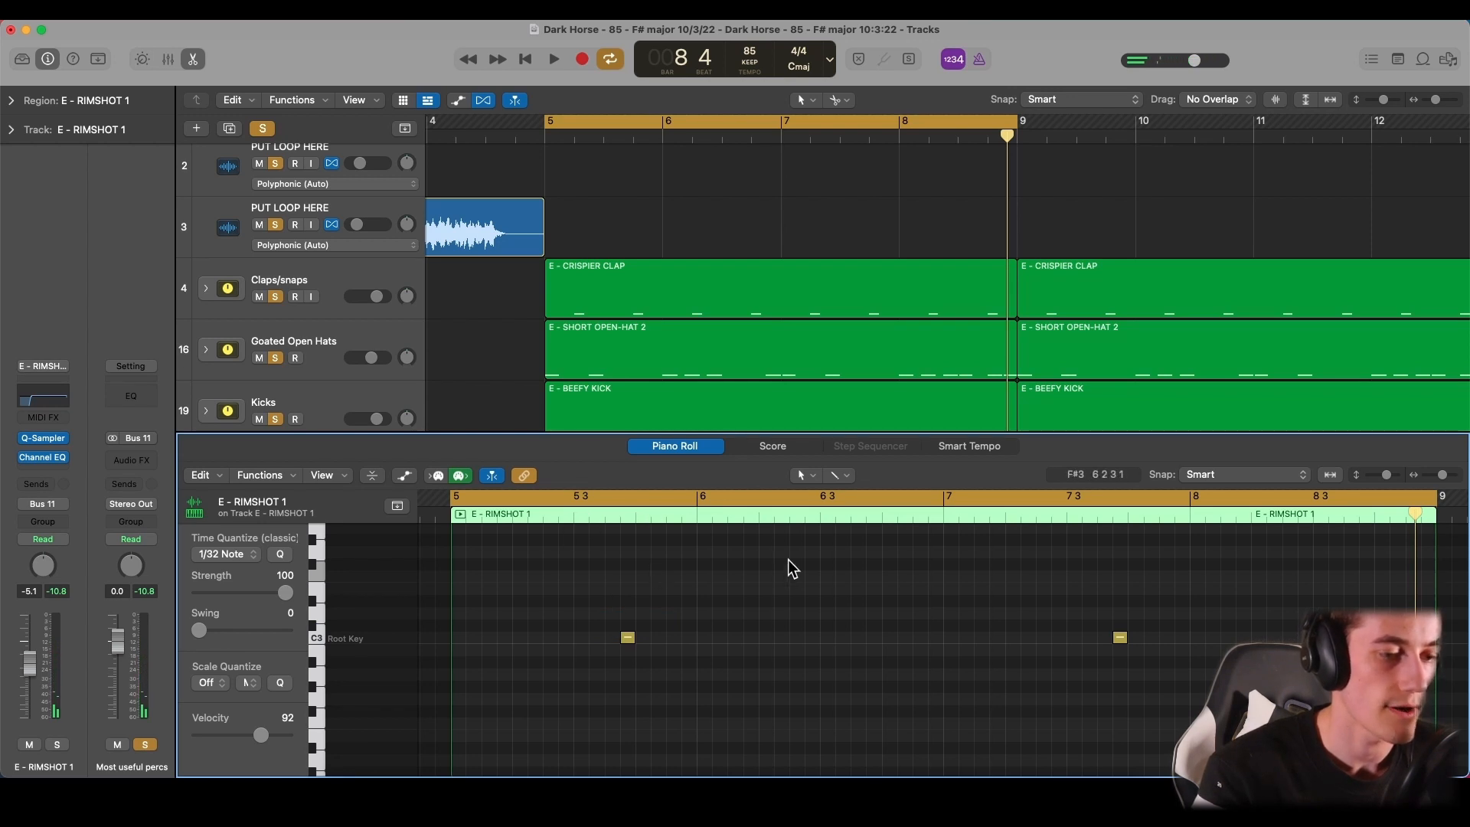
- Play bar 5 with the rimshot included, close the note editor and collapse the Most useful percs stack
key("space")
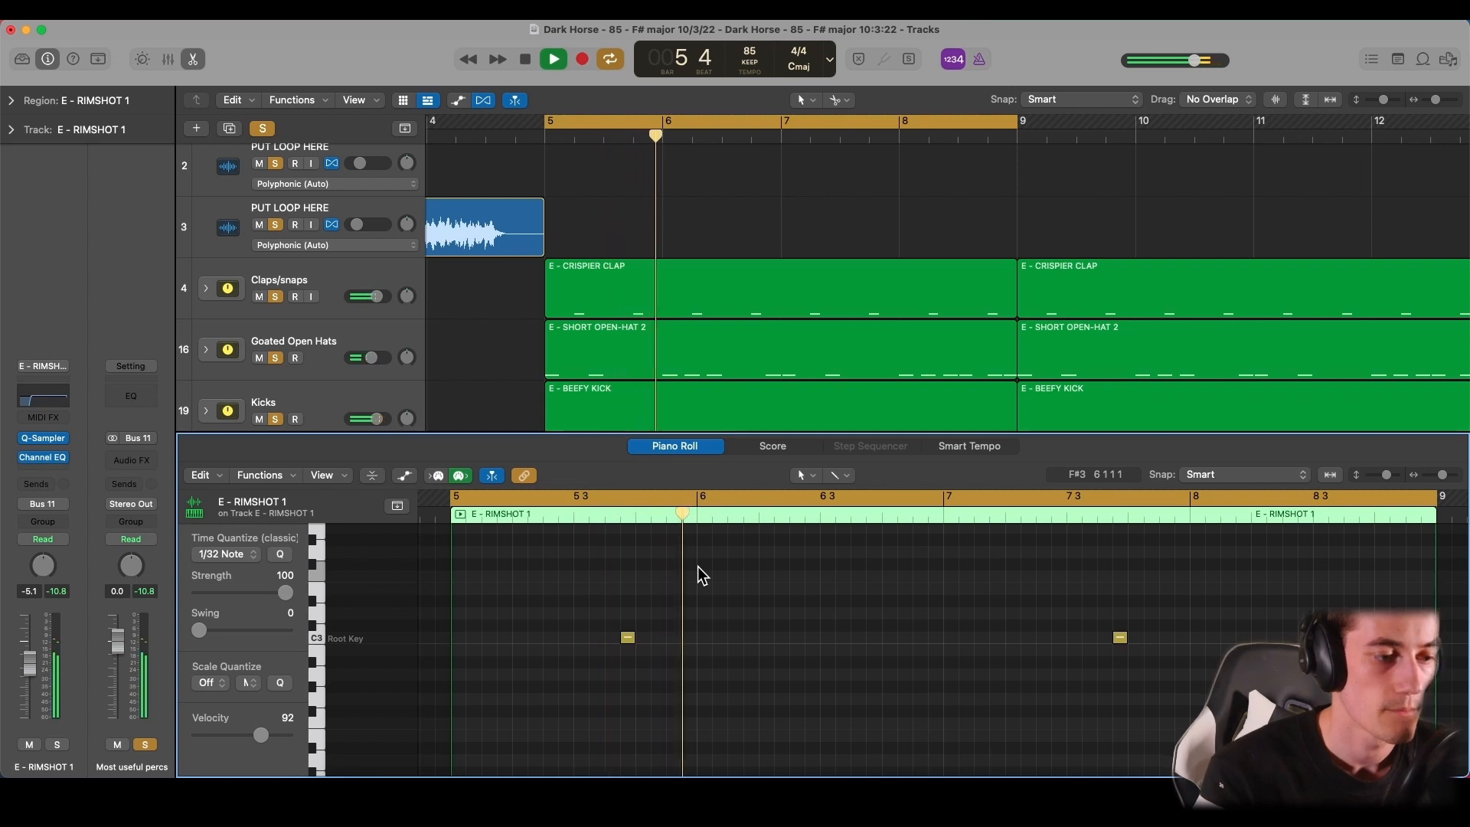
key("space")
key("e")
scroll(337, 621, "down", 2)
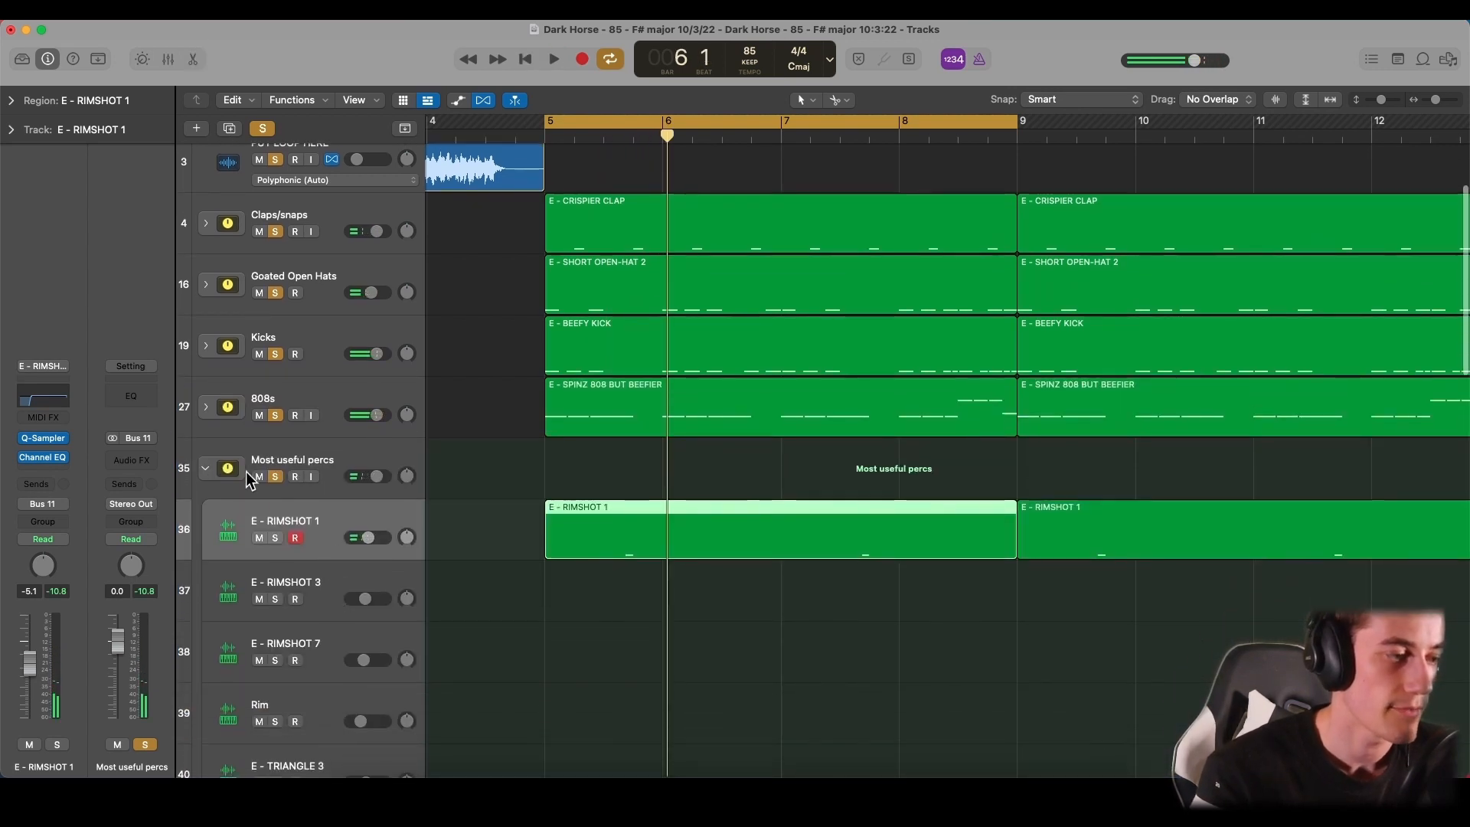
left_click(192, 477)
left_click(205, 469)
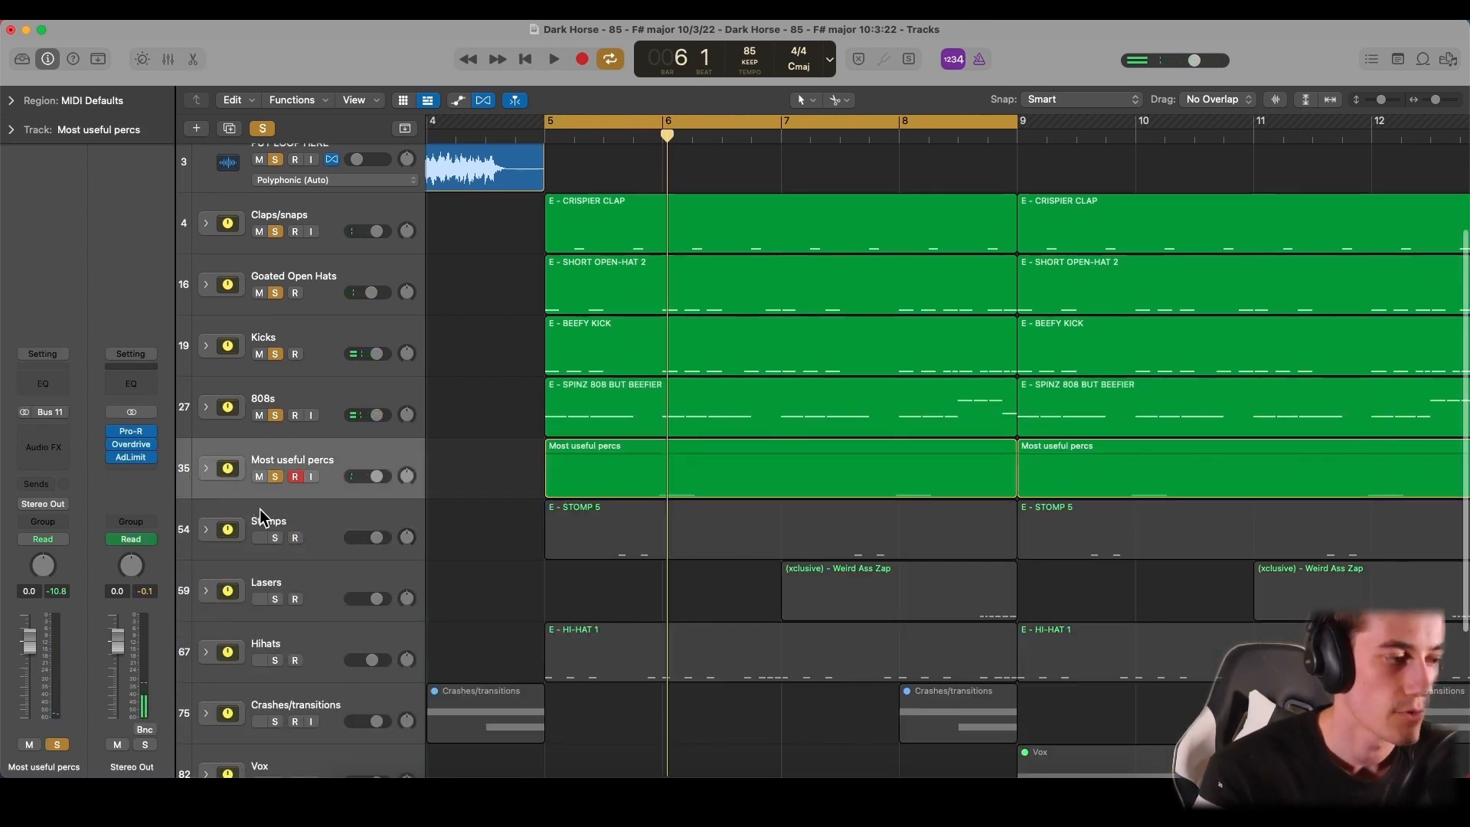
- Solo the Stomps track and open its first E - STOMP 5 region in the Piano Roll to audition the second note
left_click(275, 526)
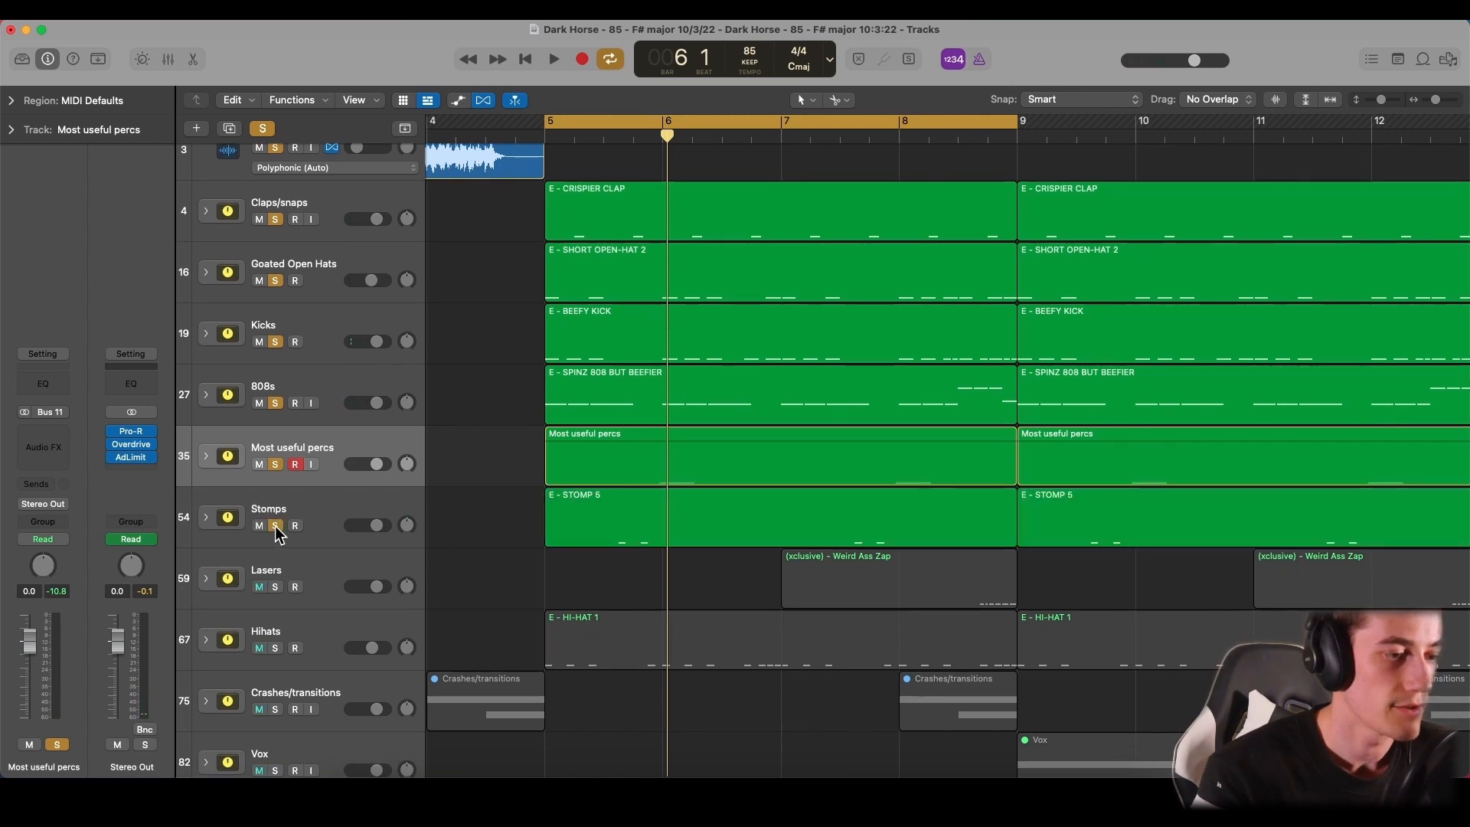
double_click(640, 525)
left_click(658, 637)
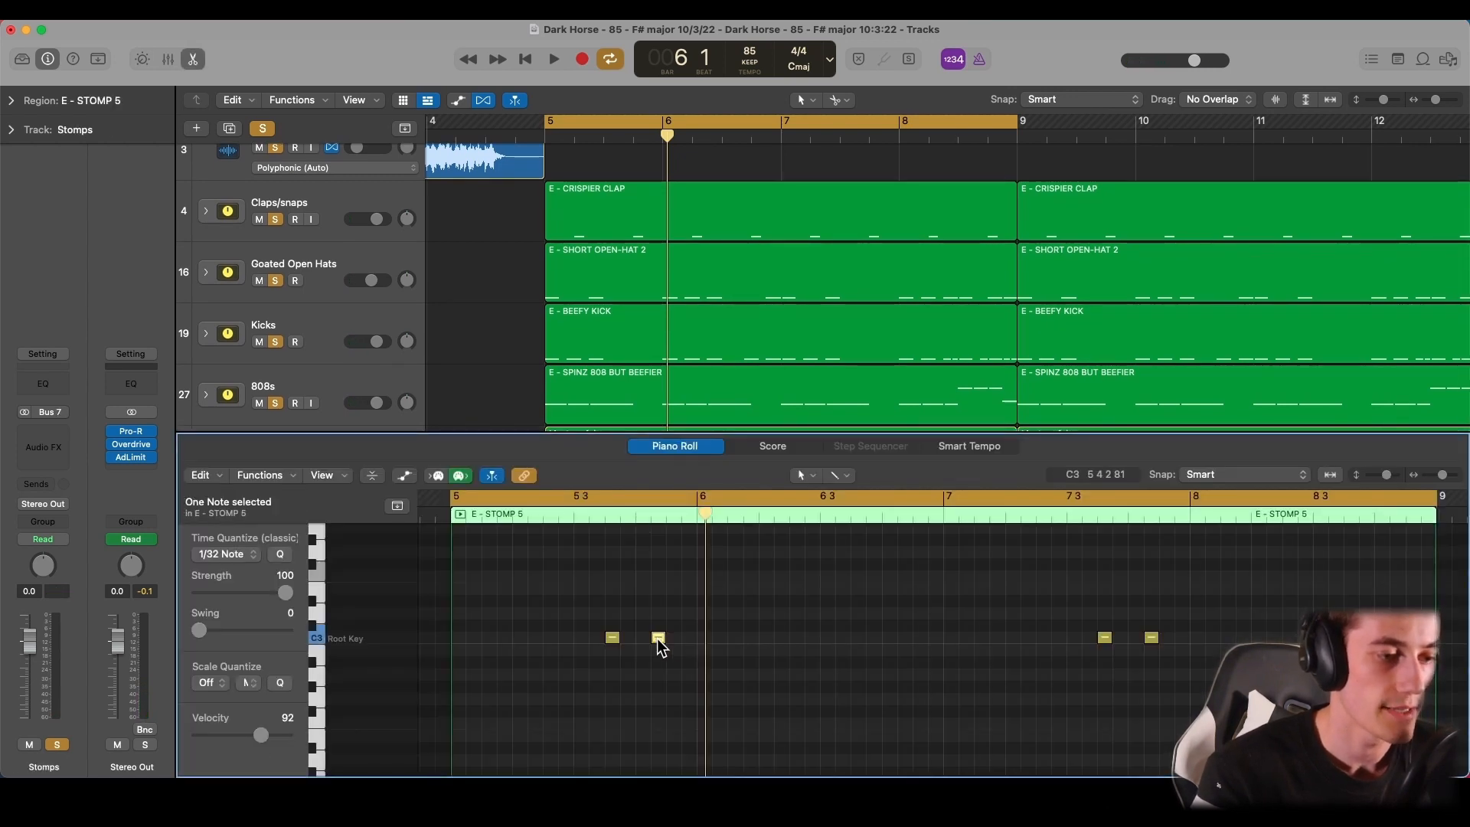
- Try a third stomp note at the start of bar 6 in the E - STOMP 5 region, and undo it
left_click(703, 638, "super")
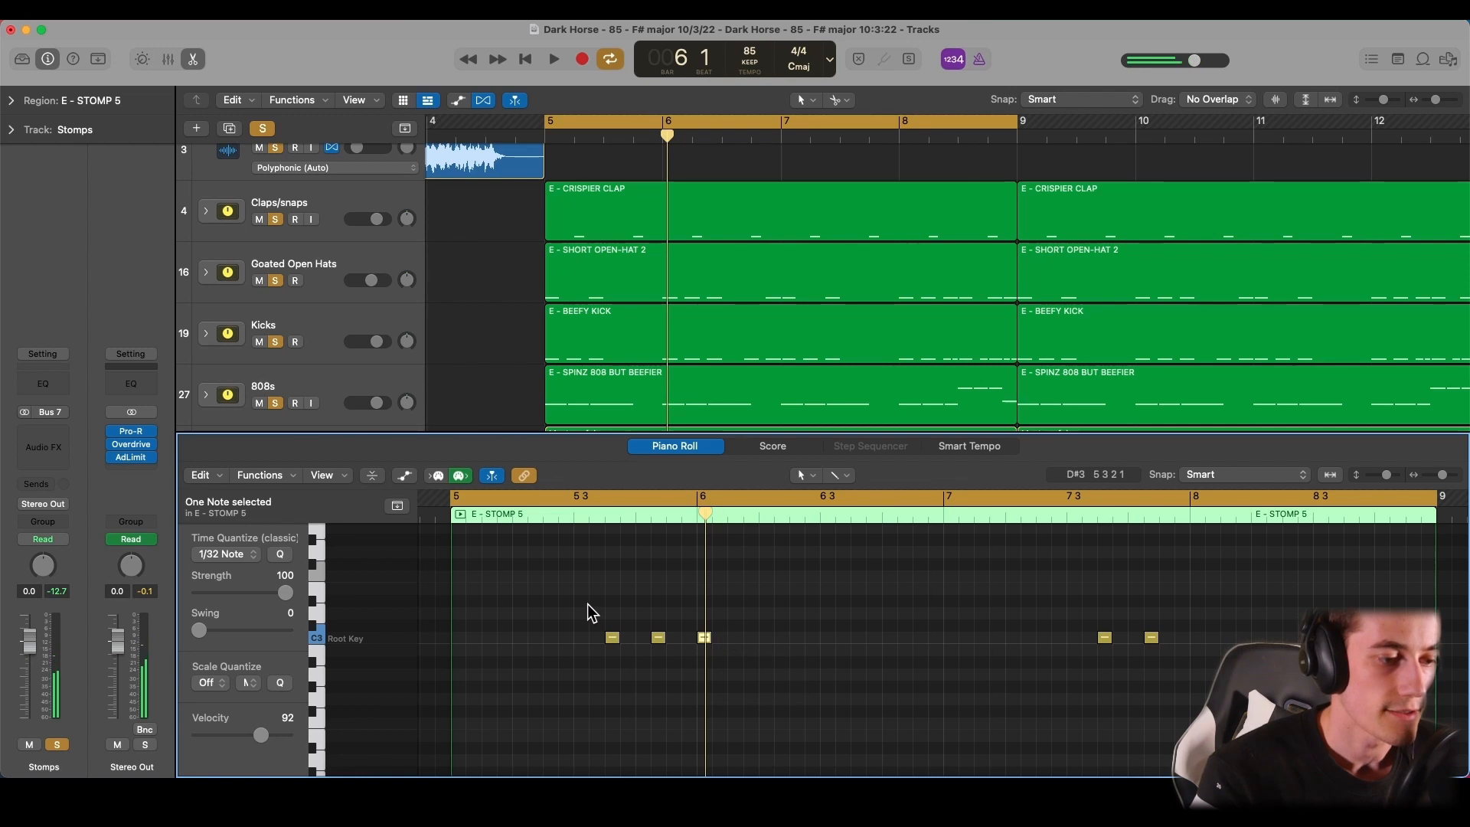
left_click_drag(592, 613, 725, 638)
key("super+z")
key("super+z")
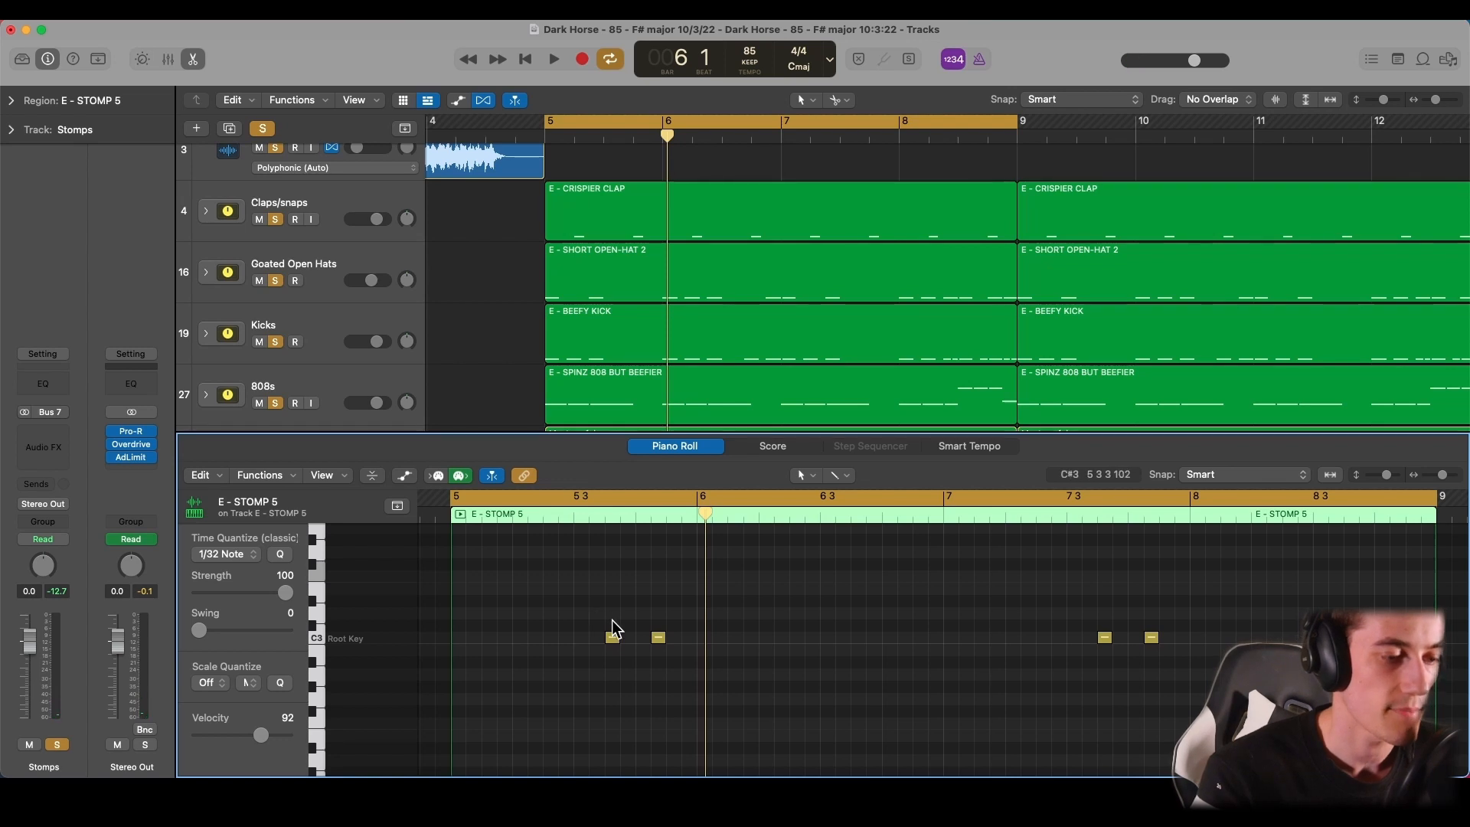
- Highlight the two stomp notes of bar 5, clear the selection and close the note editor
left_click_drag(601, 615, 680, 649)
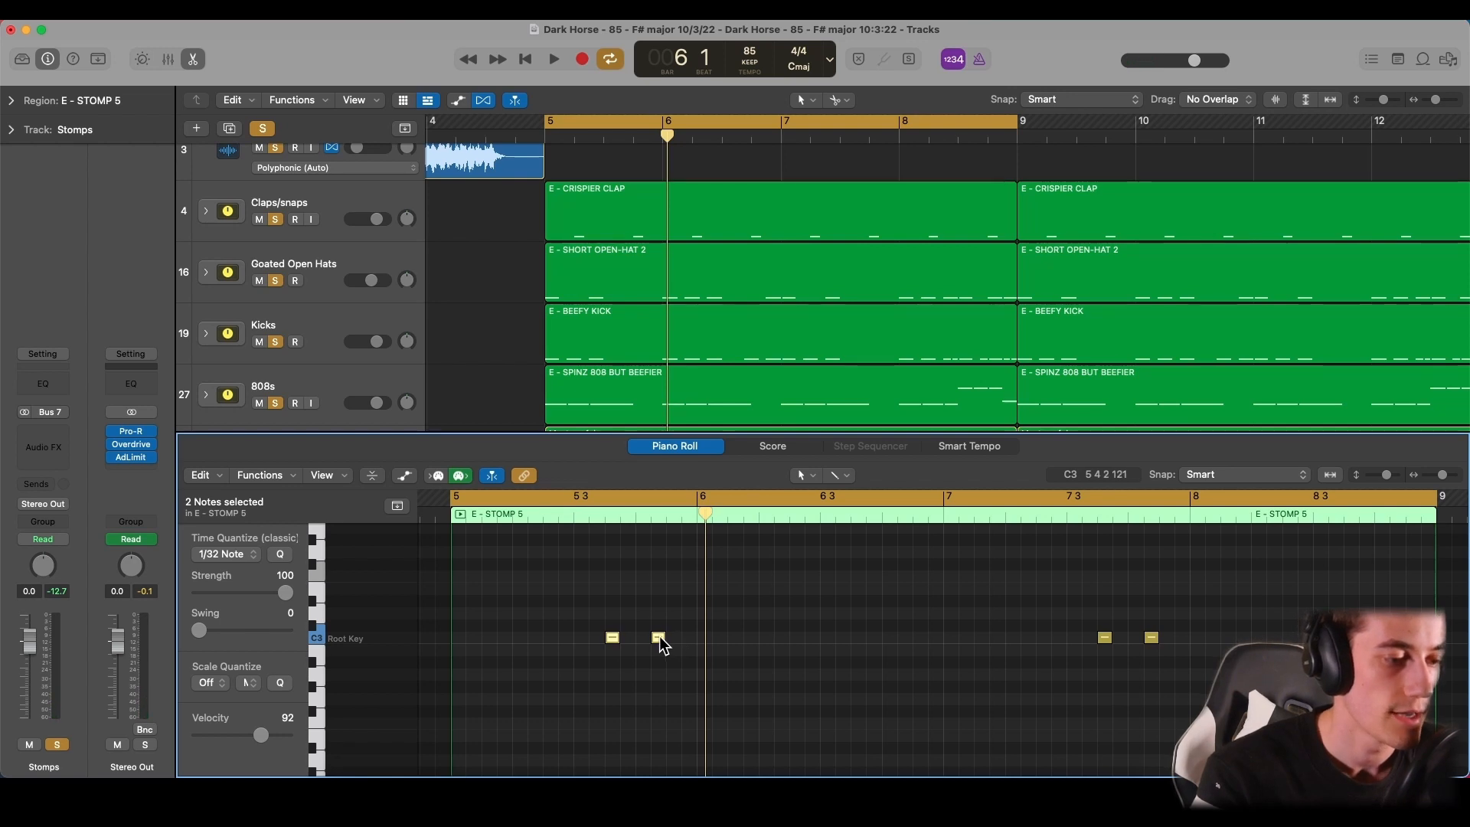
left_click_drag(660, 646, 647, 591)
left_click(597, 616)
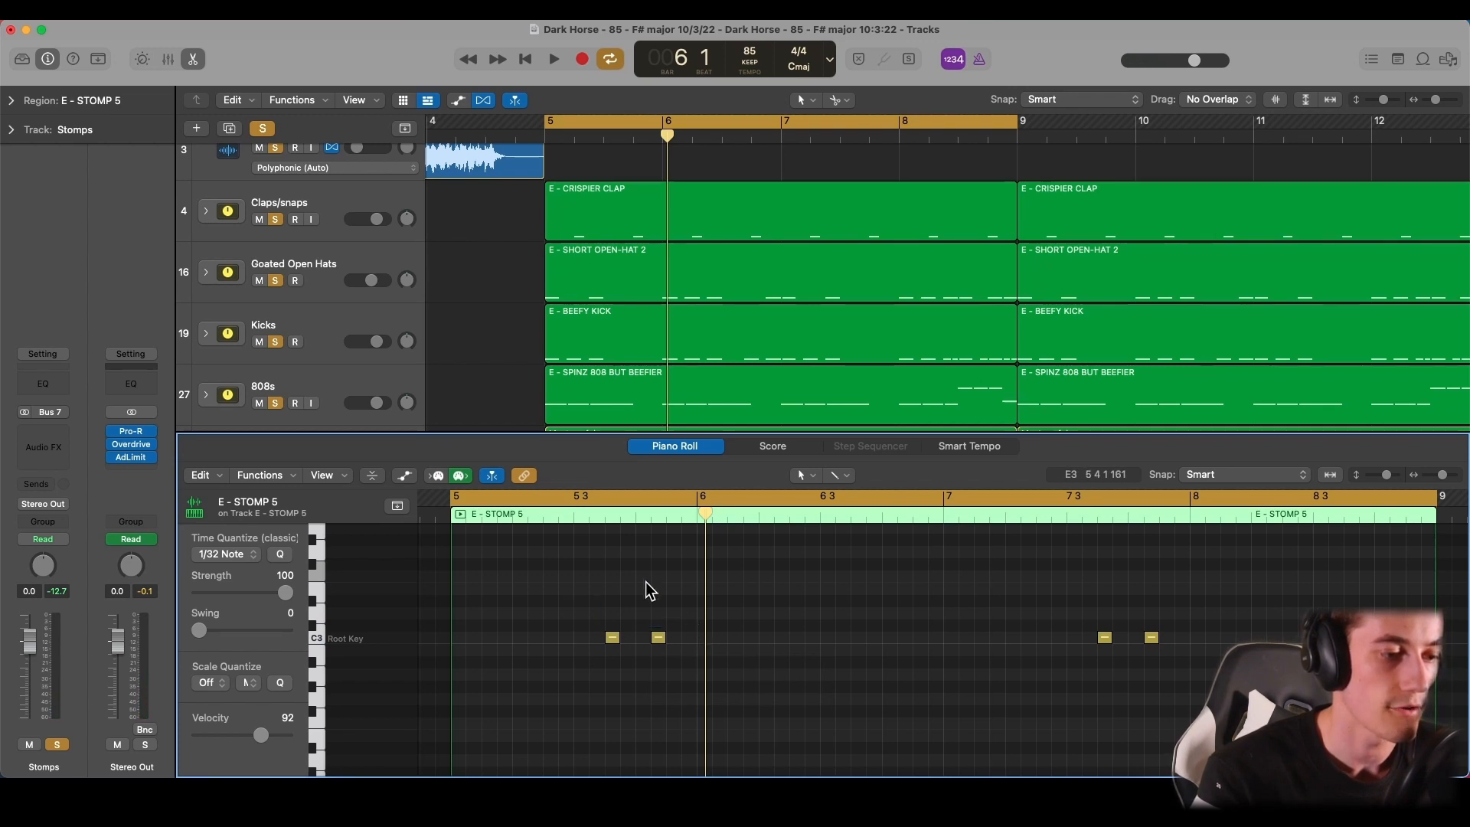
key("e")
- Play the cycled bars from bar 5 into bar 6 with the percs and stomps included
left_click(563, 576)
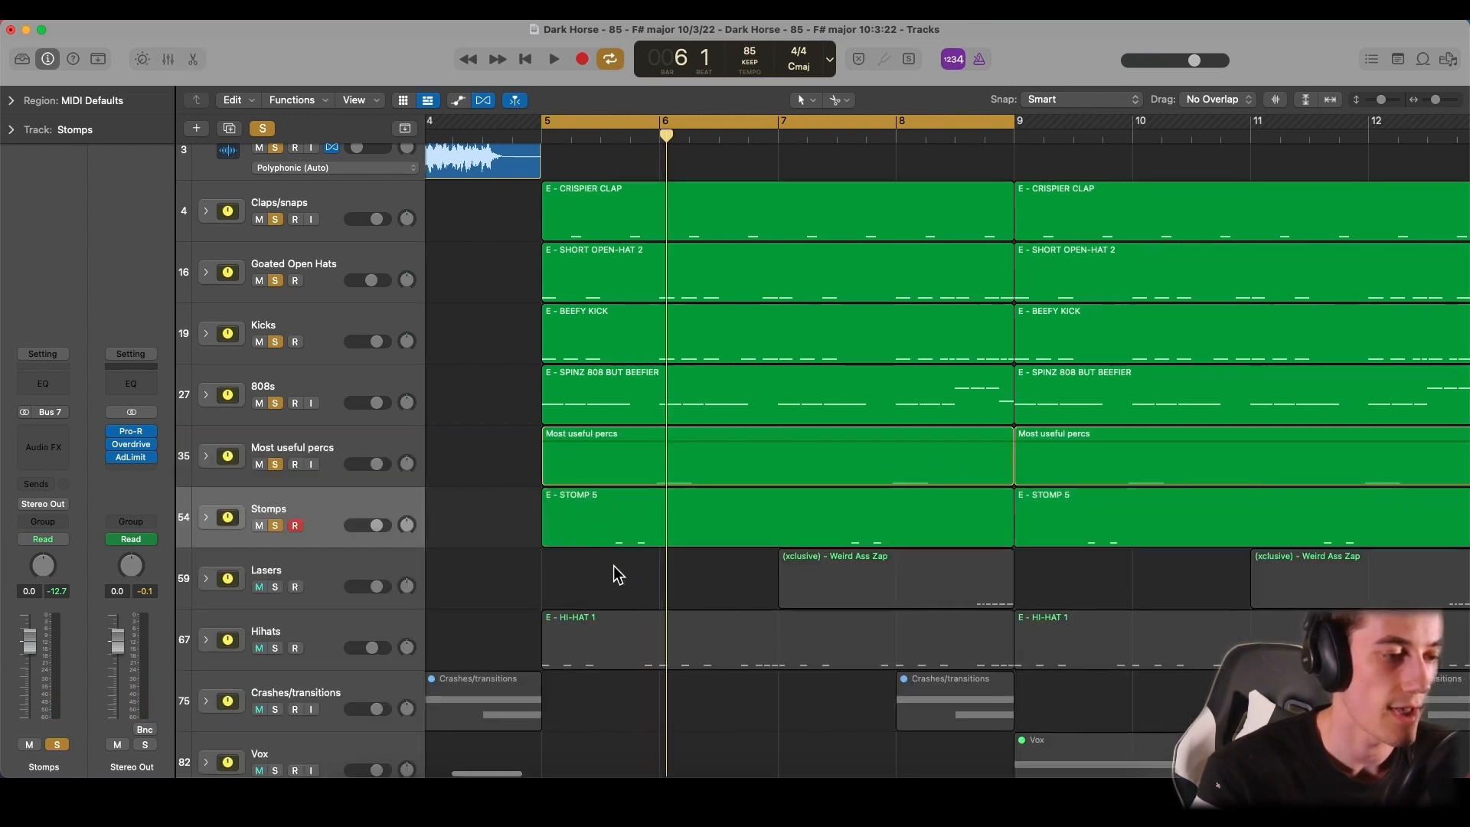
scroll(617, 574, "right", 1)
key("space")
scroll(611, 579, "right", 1)
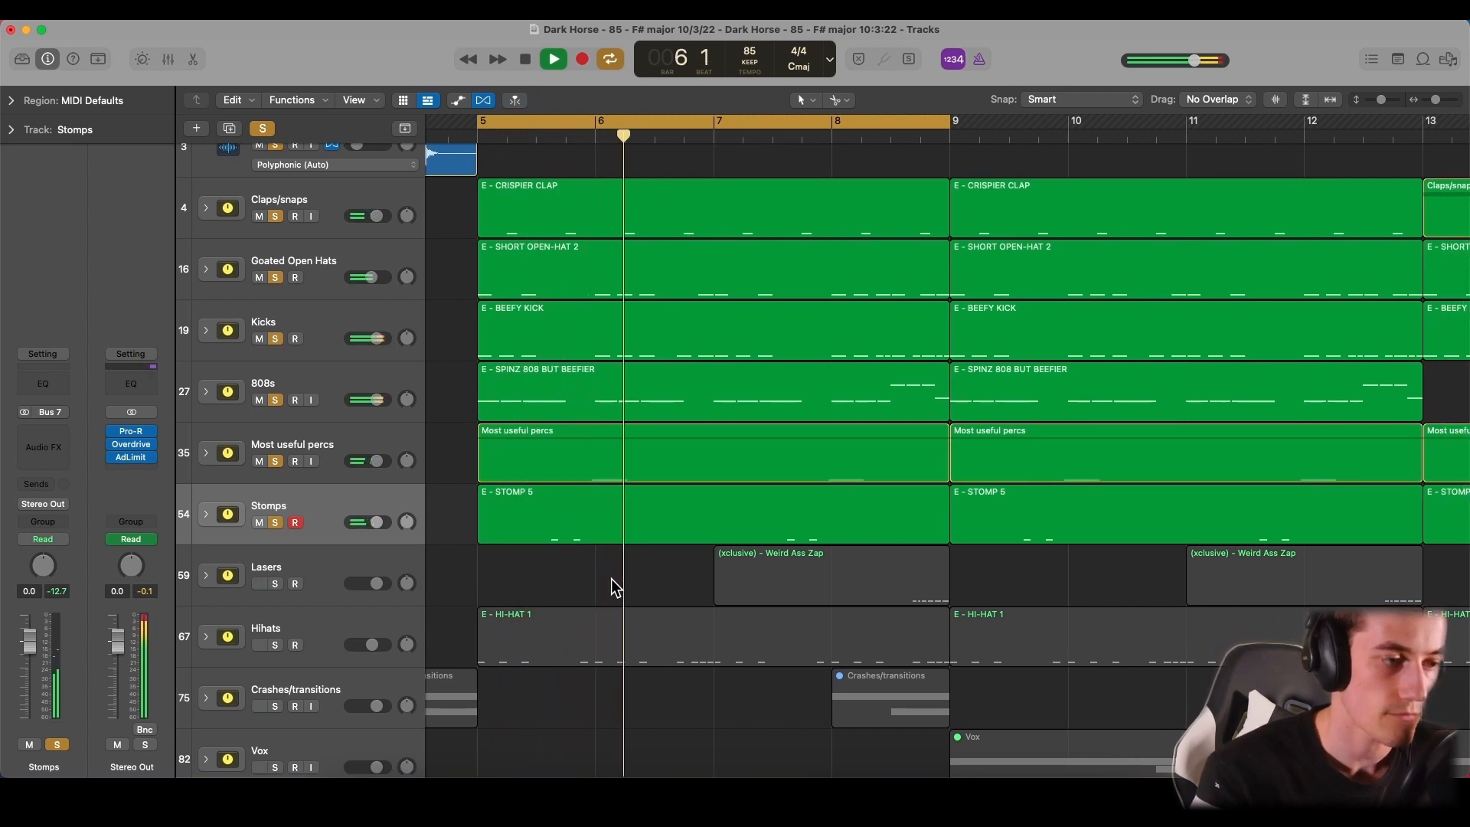
key("space")
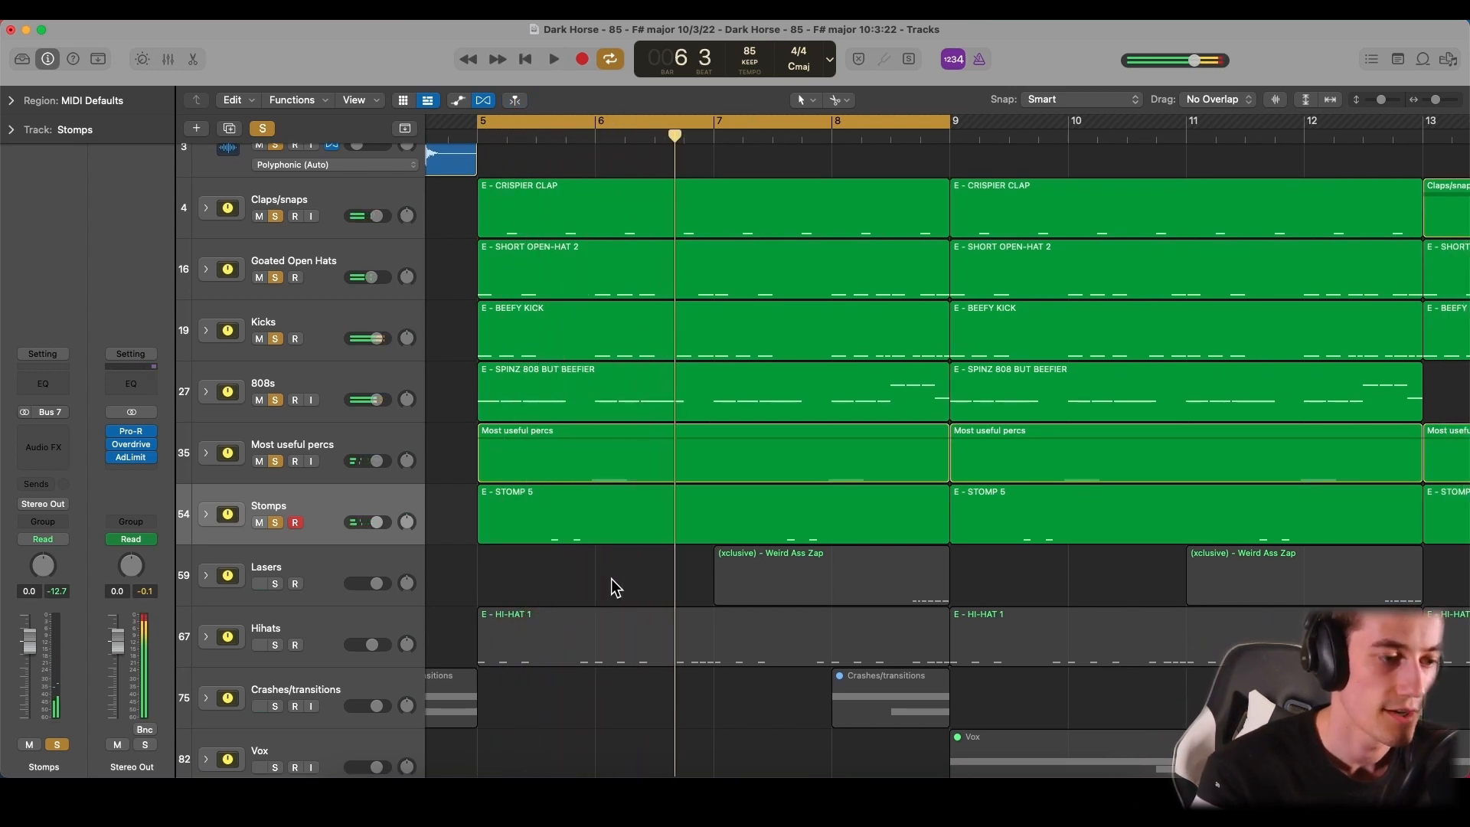
- Add the Lasers track to the soloed drum tracks
left_click(277, 584)
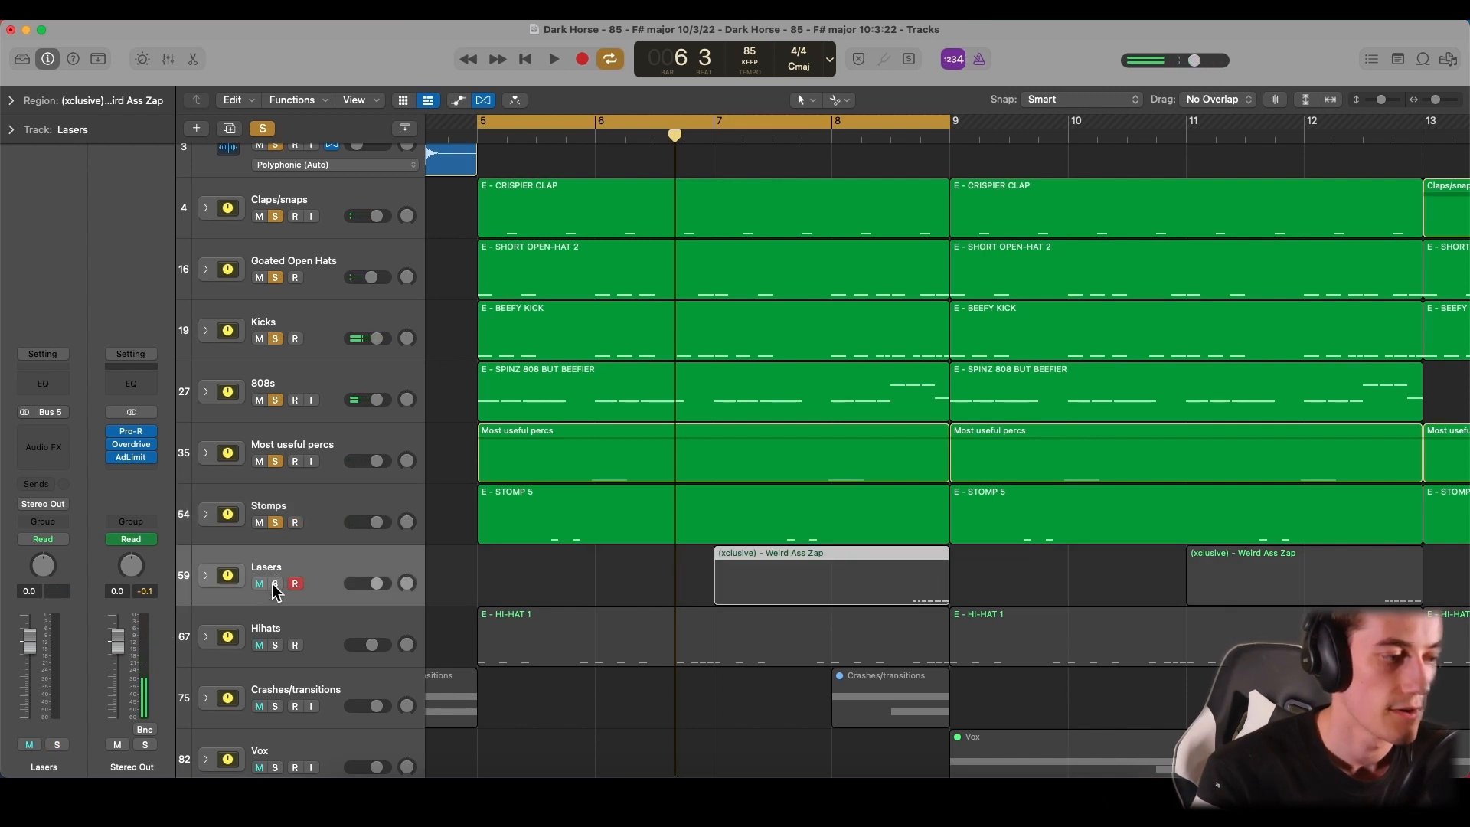
left_click(275, 585)
scroll(804, 590, "right", 3)
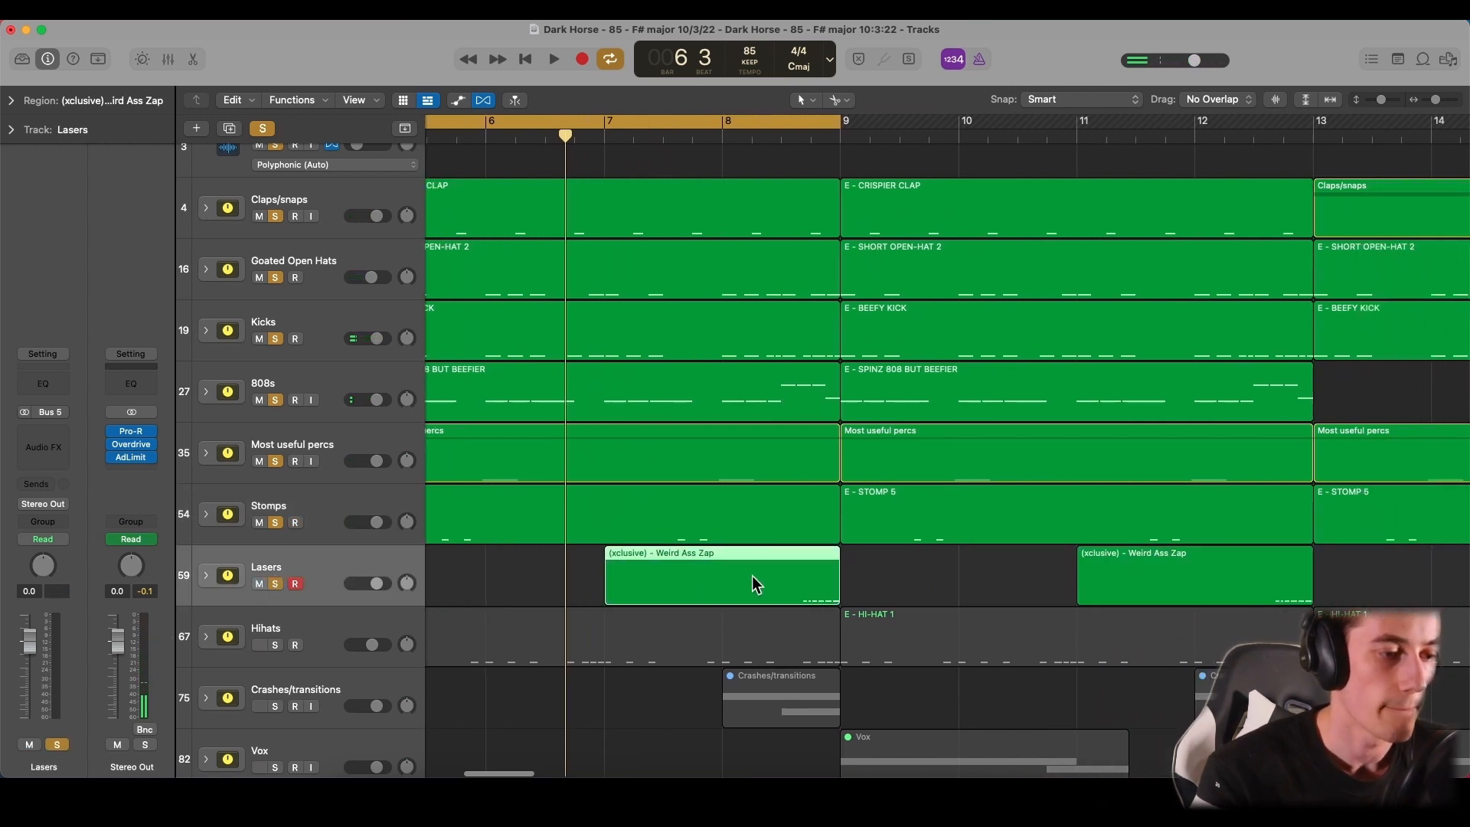
- Expand the Lasers stack, audition the E - SUPRESSOR sound in its Quick Sampler, and close the sampler
left_click(206, 577)
scroll(213, 596, "down", 3)
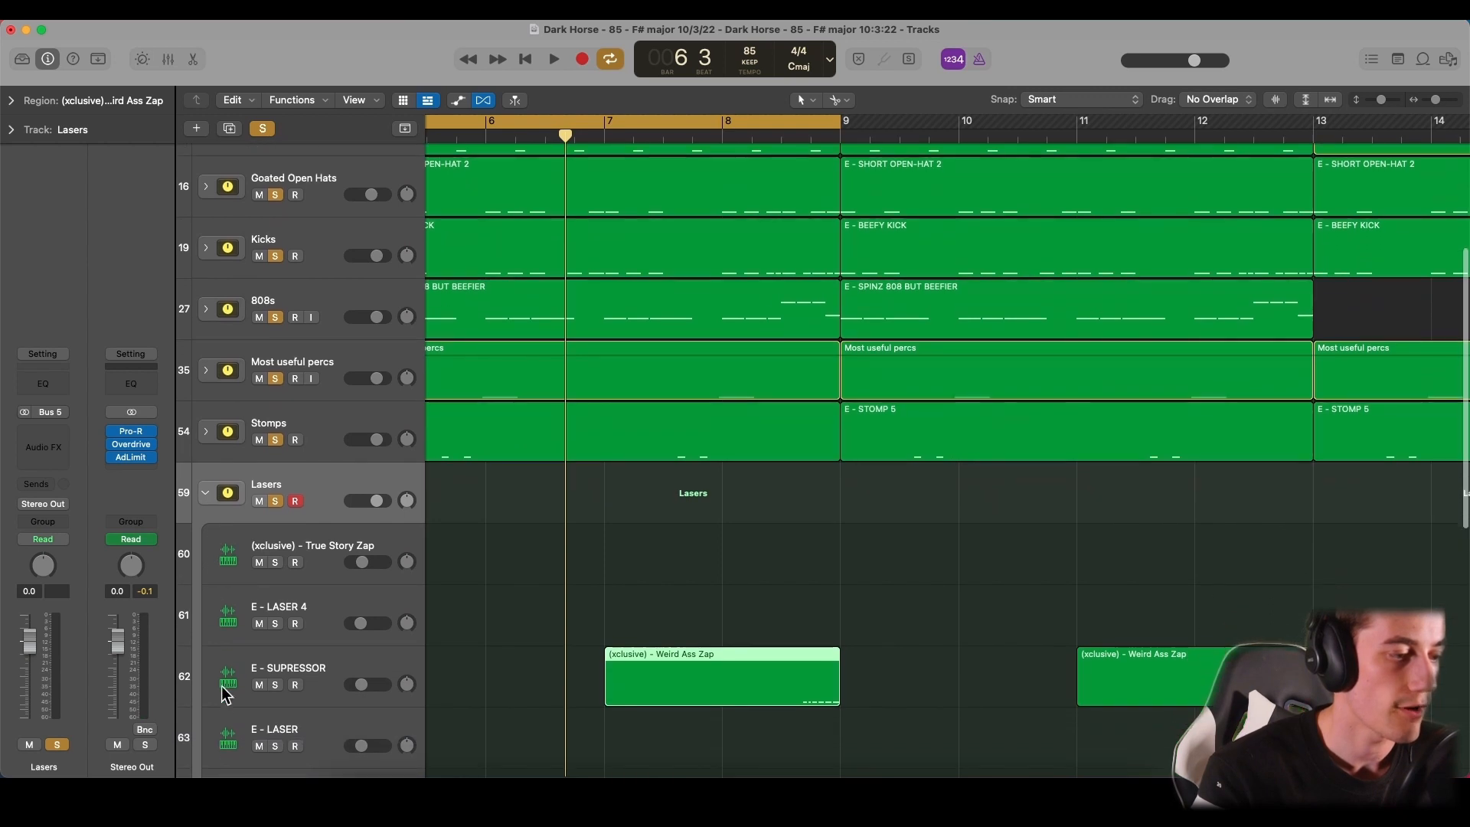
left_click(223, 686)
left_click(44, 440)
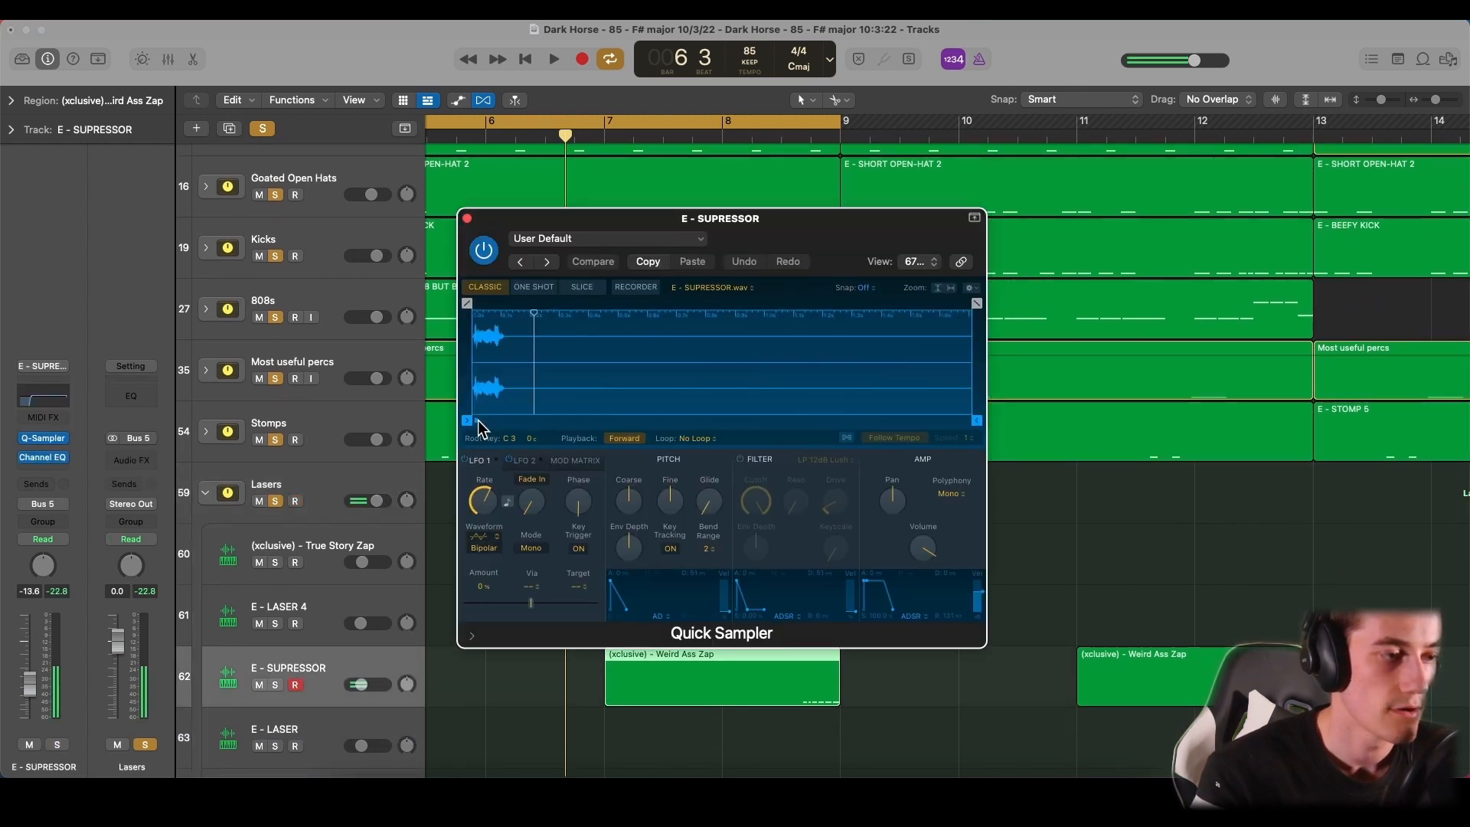
left_click(467, 218)
- Examine the notes at the end of the first (xclusive) - Weird Ass Zap region in the Piano Roll, and close the editor
scroll(819, 656, "right", 4)
scroll(819, 655, "up", 3)
double_click(820, 655)
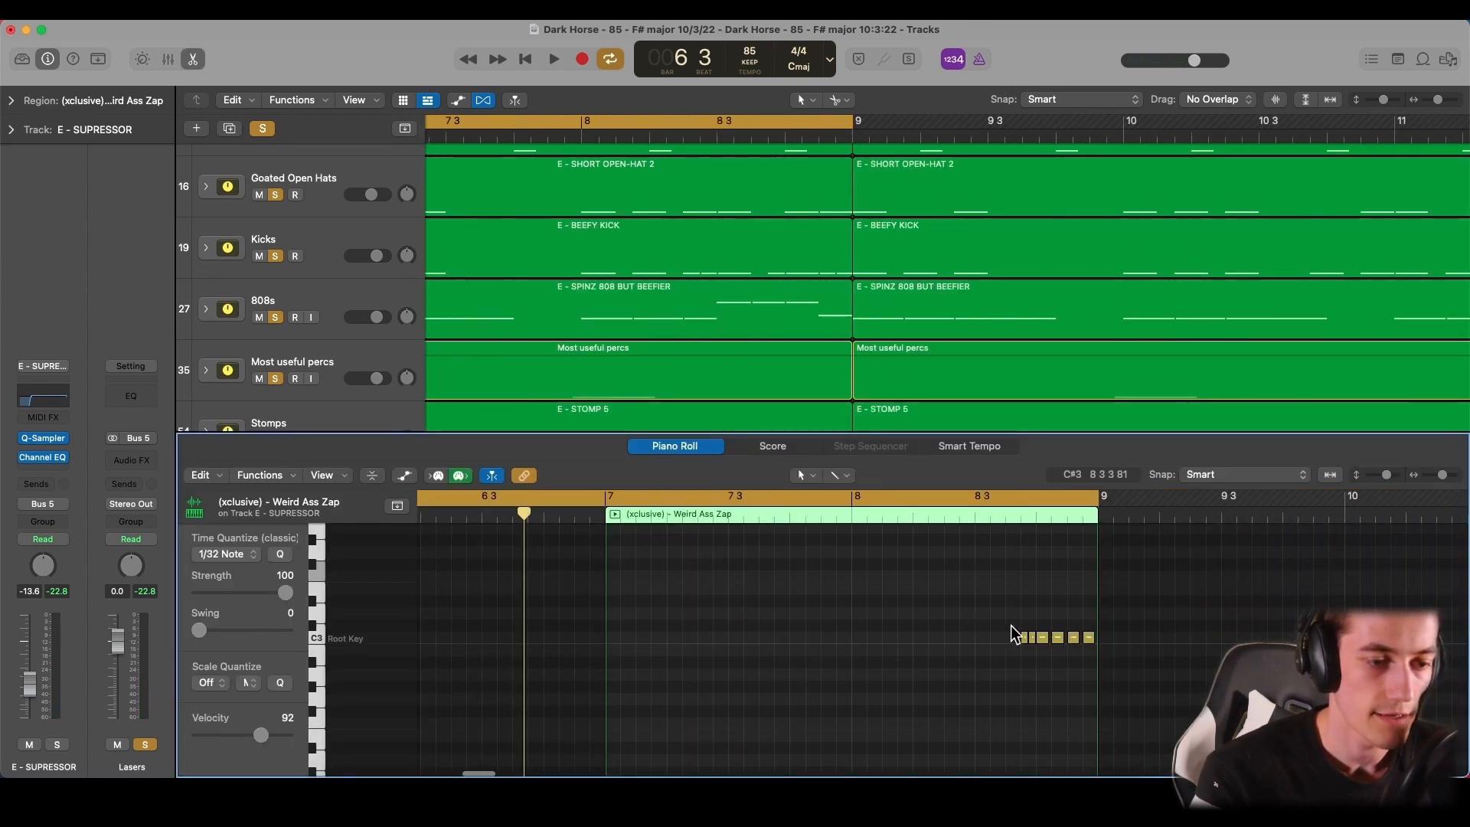
scroll(1046, 642, "right", 3)
scroll(1046, 642, "up", 2)
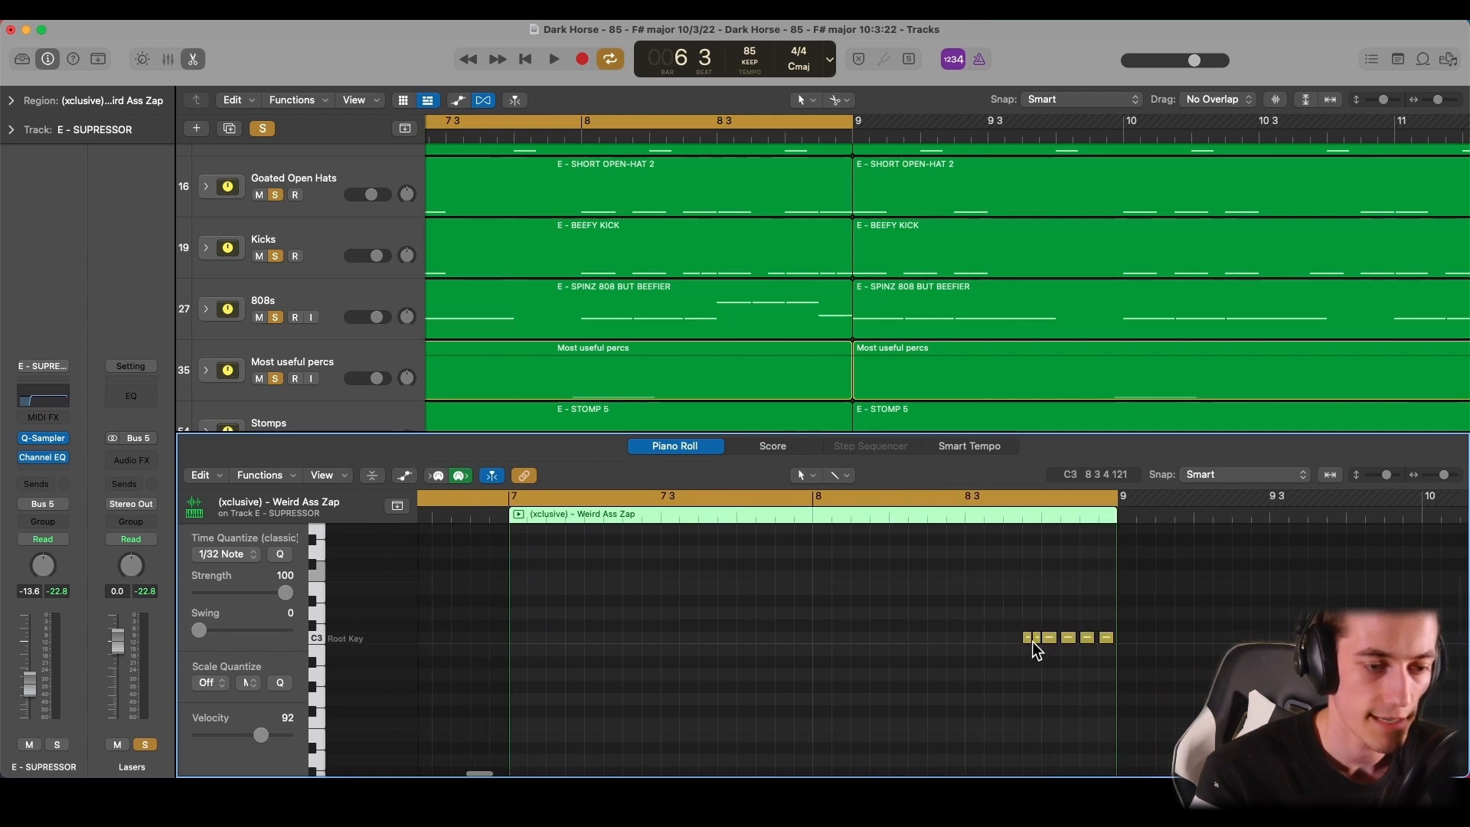
key("e")
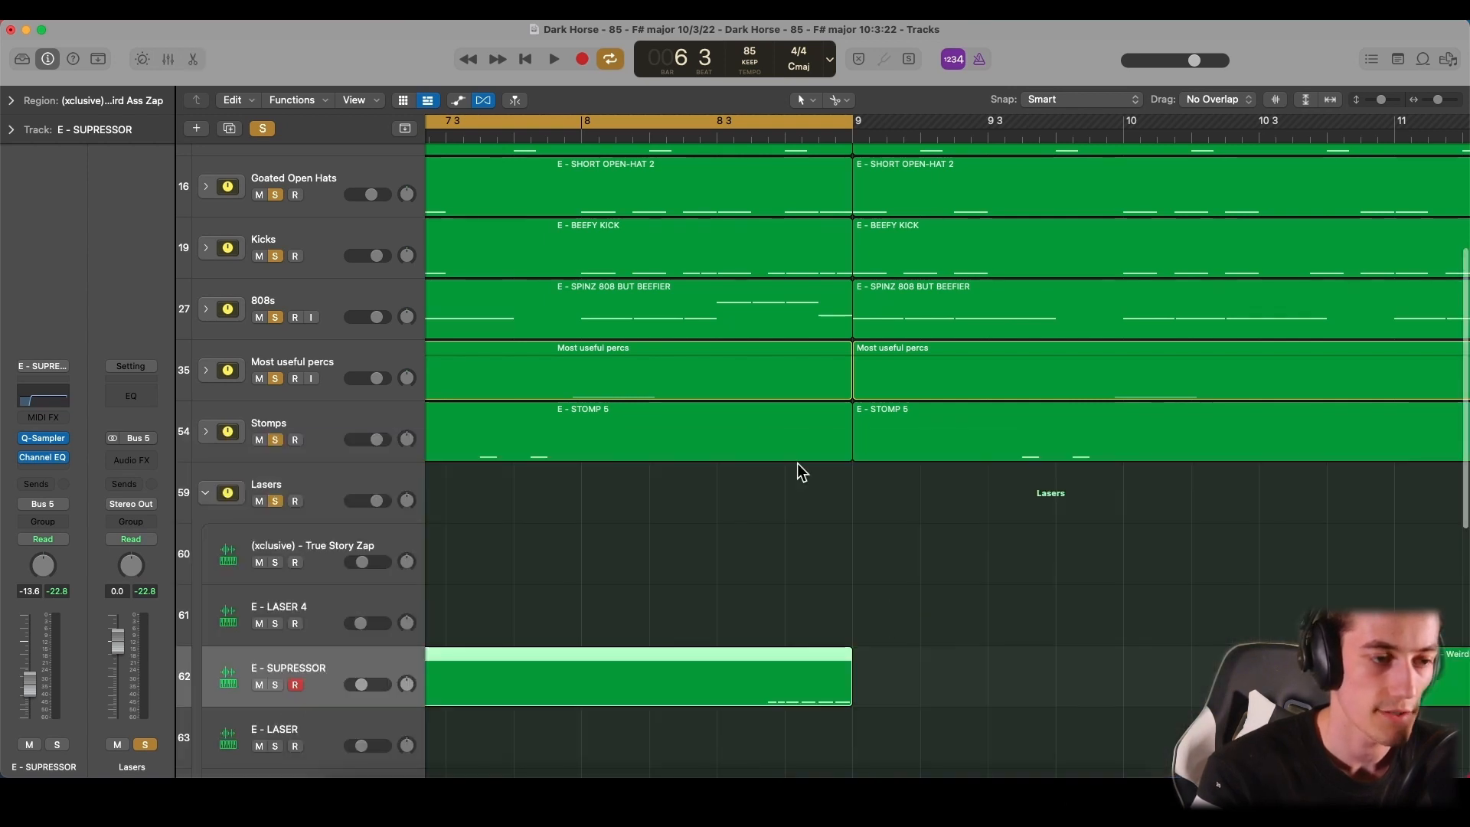
- Play the cycled section from bar 8 with the lasers included, collapse the Lasers stack and stop playback
key("super+Left")
key("super+Left")
key("super+Left")
key("super+Left")
scroll(797, 463, "left", 2)
scroll(633, 166, "left", 3)
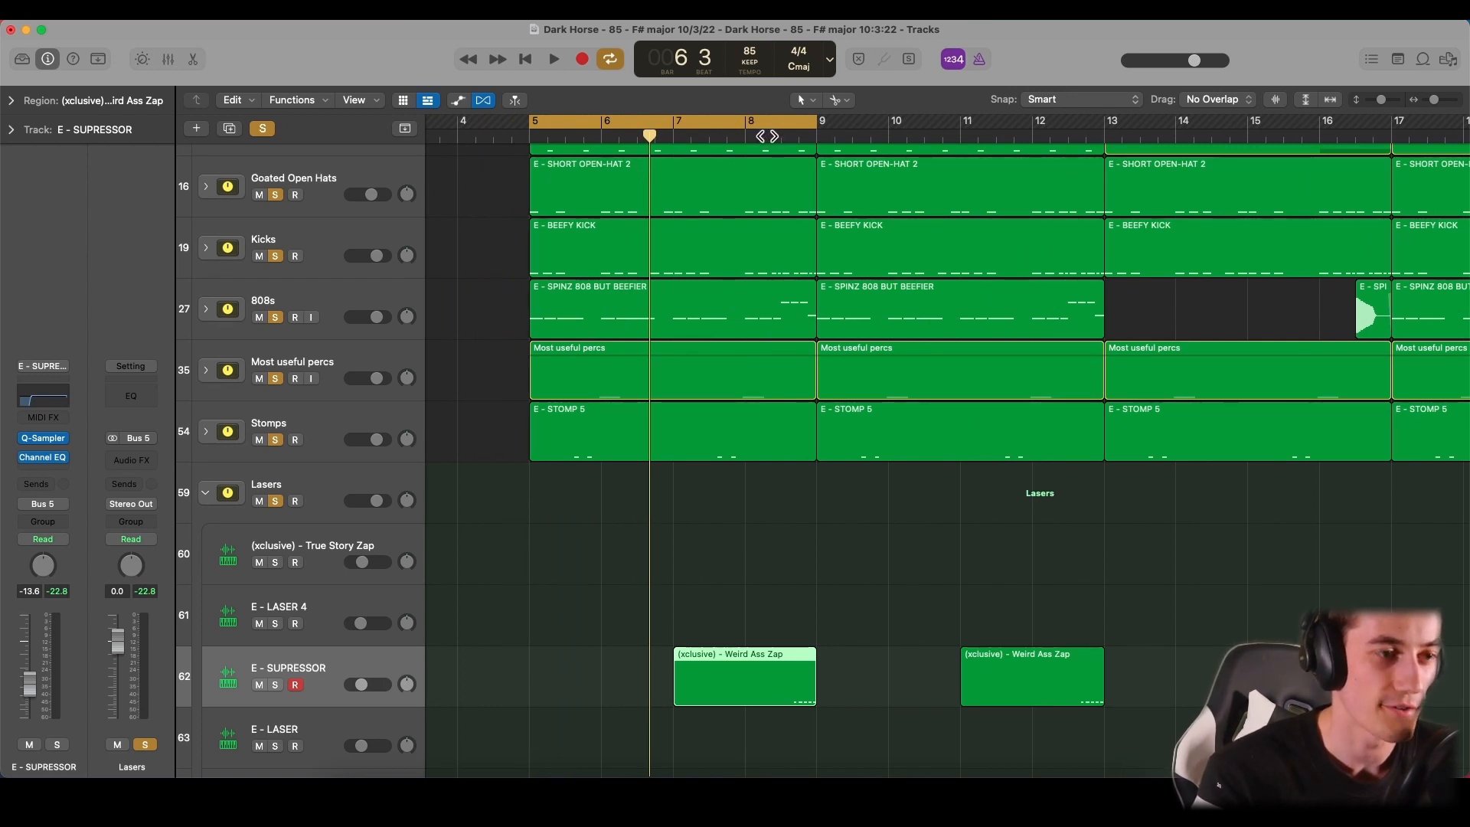
left_click(768, 135)
key("space")
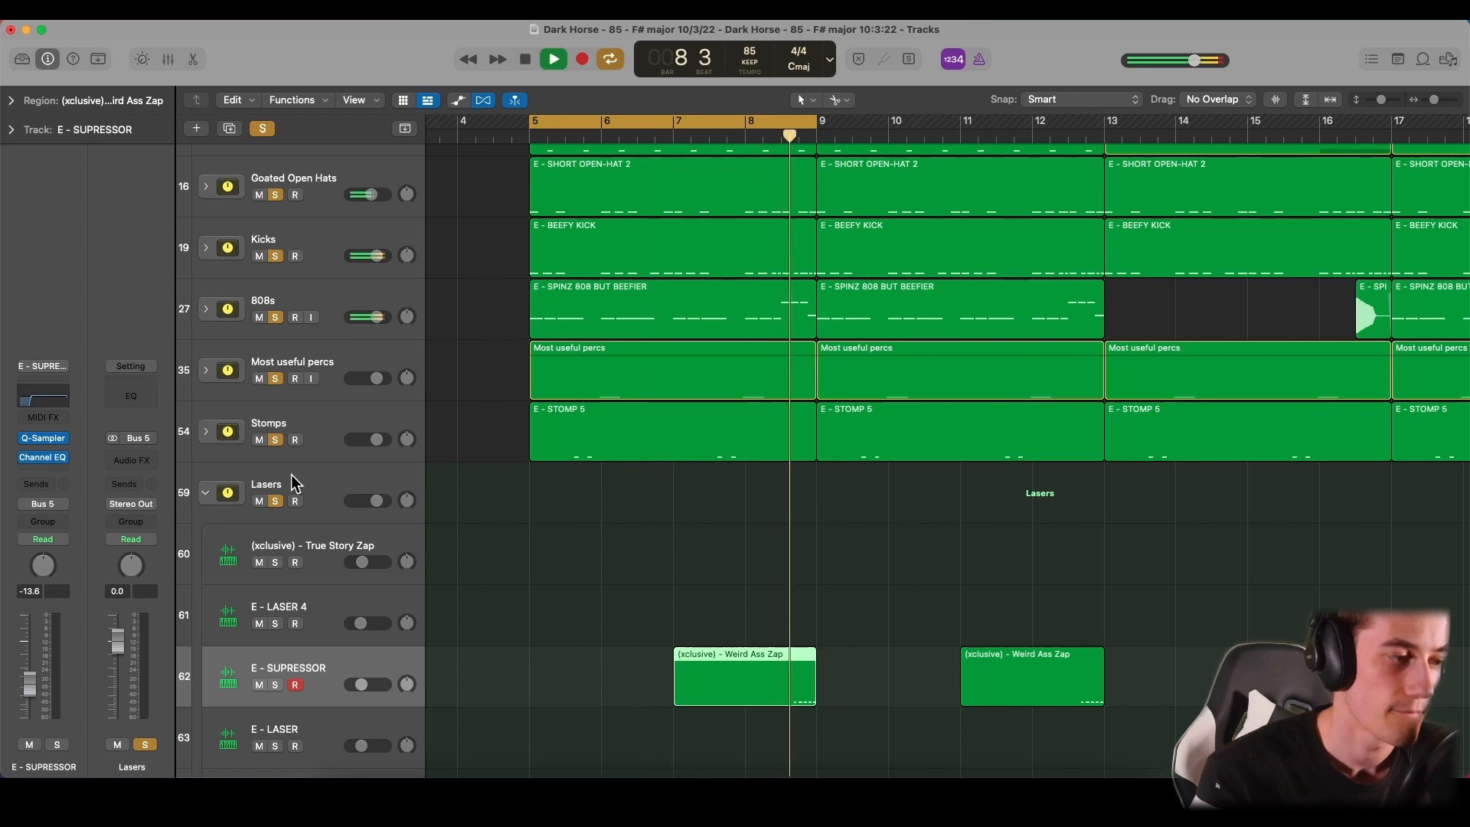
left_click(206, 494)
scroll(507, 503, "down", 1)
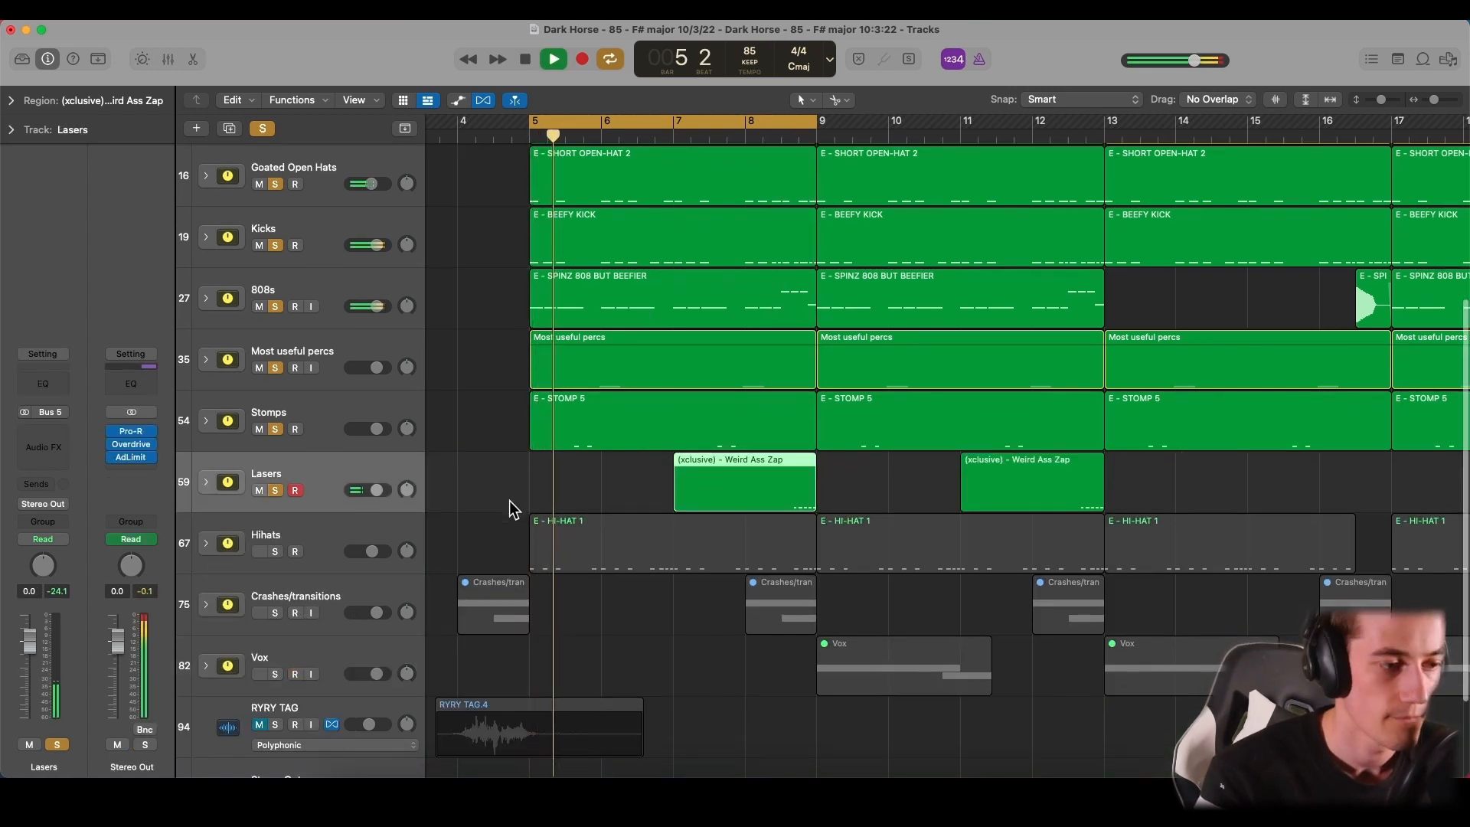
key("space")
- Solo the Hihats track and open its first E - HI-HAT 1 region in the Piano Roll
left_click(262, 552)
left_click(584, 554)
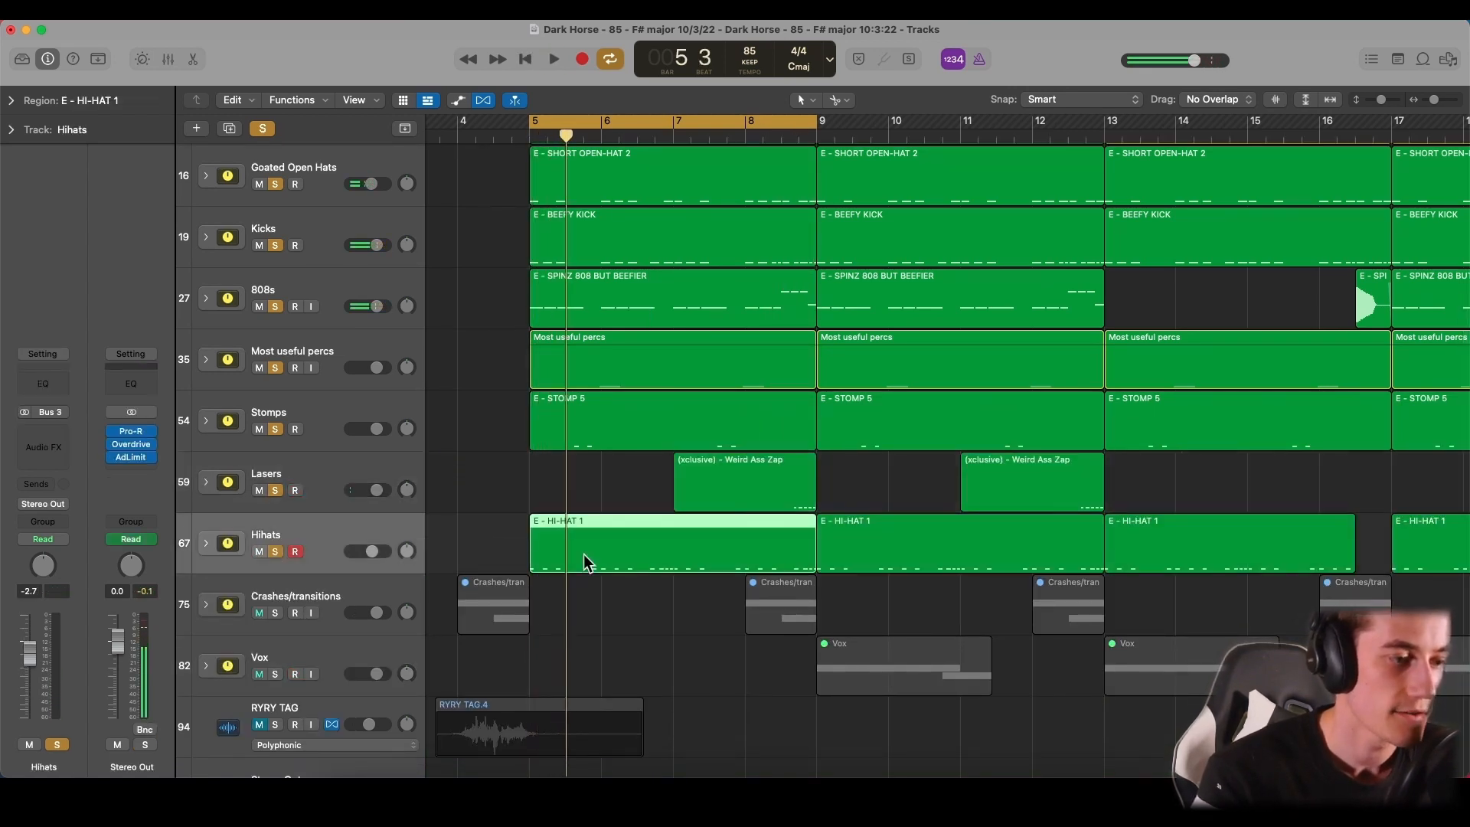
double_click(540, 568)
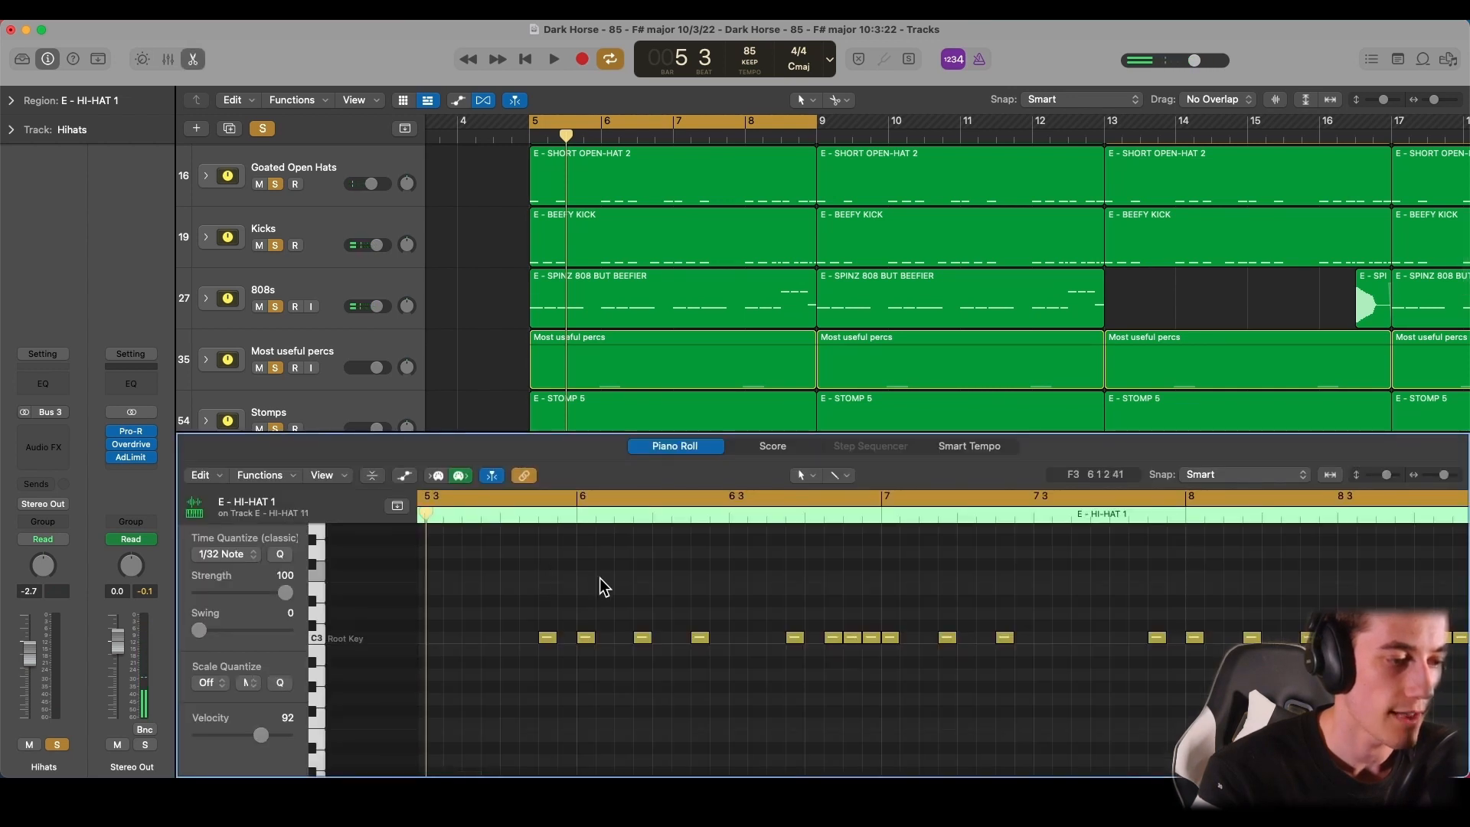
scroll(600, 577, "left", 3)
scroll(599, 578, "up", 3)
scroll(600, 577, "left", 2)
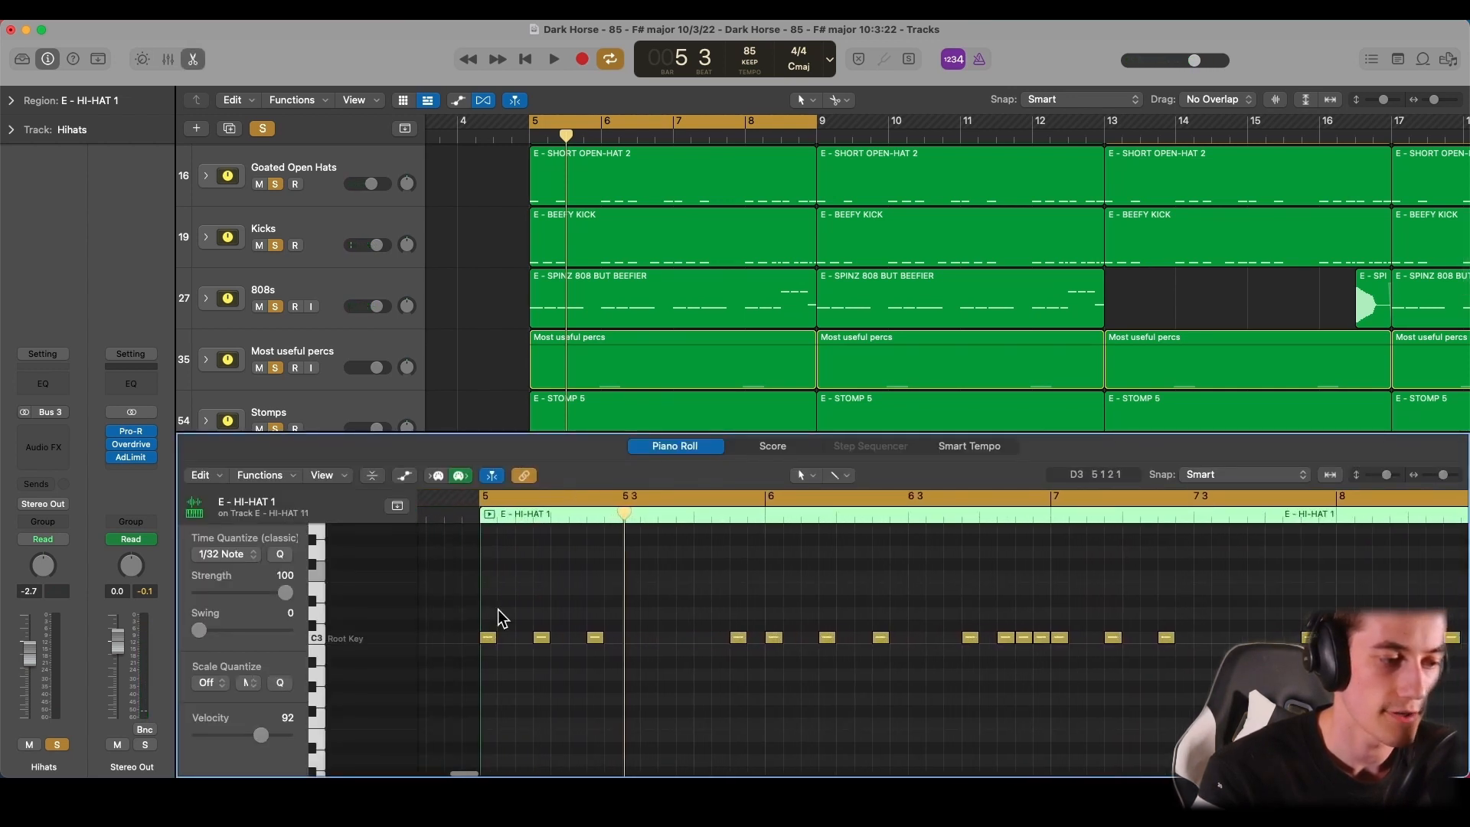
- Examine the hi-hat pattern across bars 5 to 8, highlight the notes opening bar 8, and close the note editor
key("super+Left")
scroll(641, 586, "right", 3)
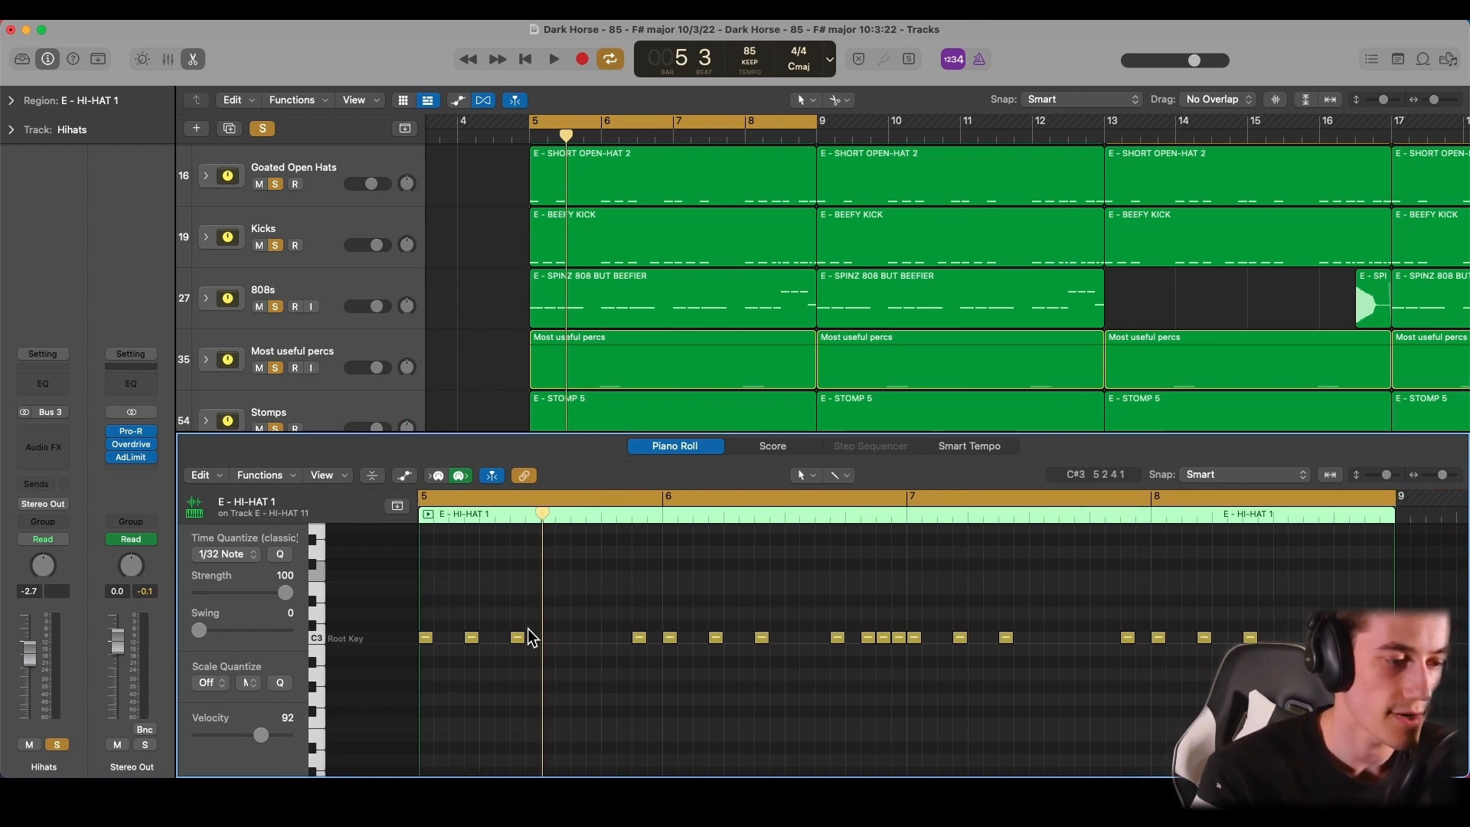
scroll(528, 626, "right", 3)
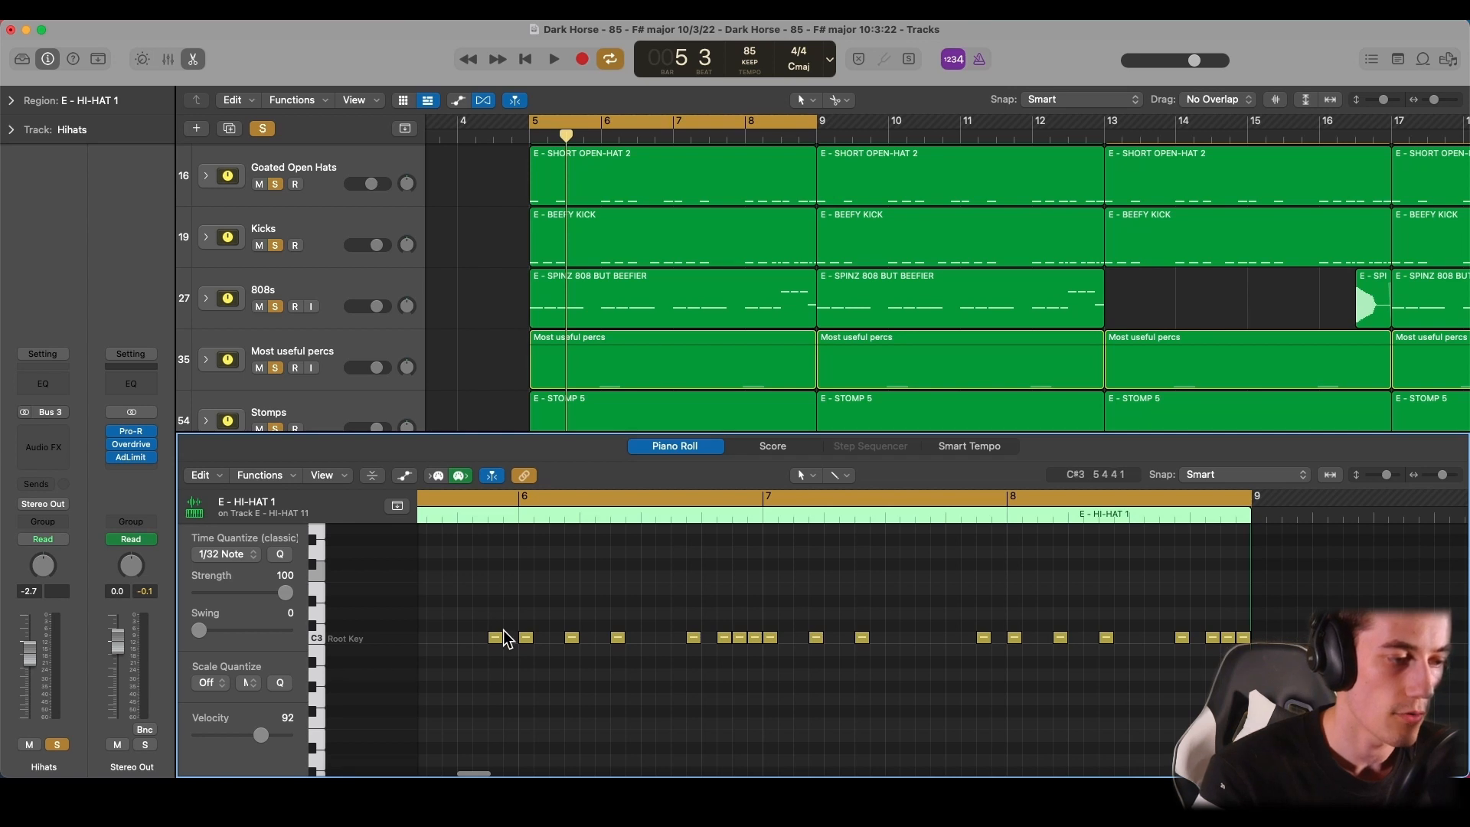
scroll(504, 634, "left", 1)
scroll(574, 605, "left", 1)
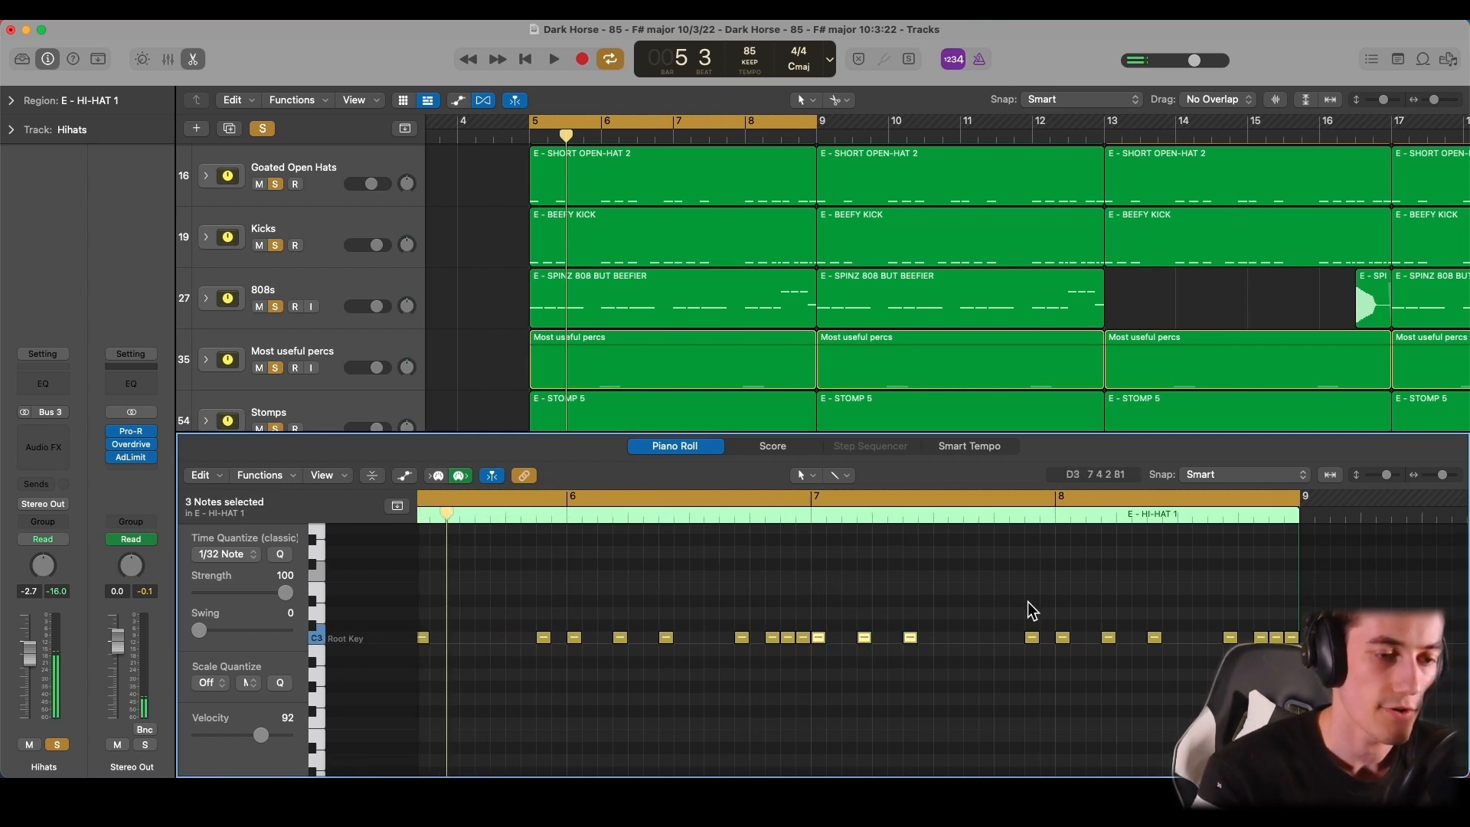
left_click_drag(1041, 597, 1164, 651)
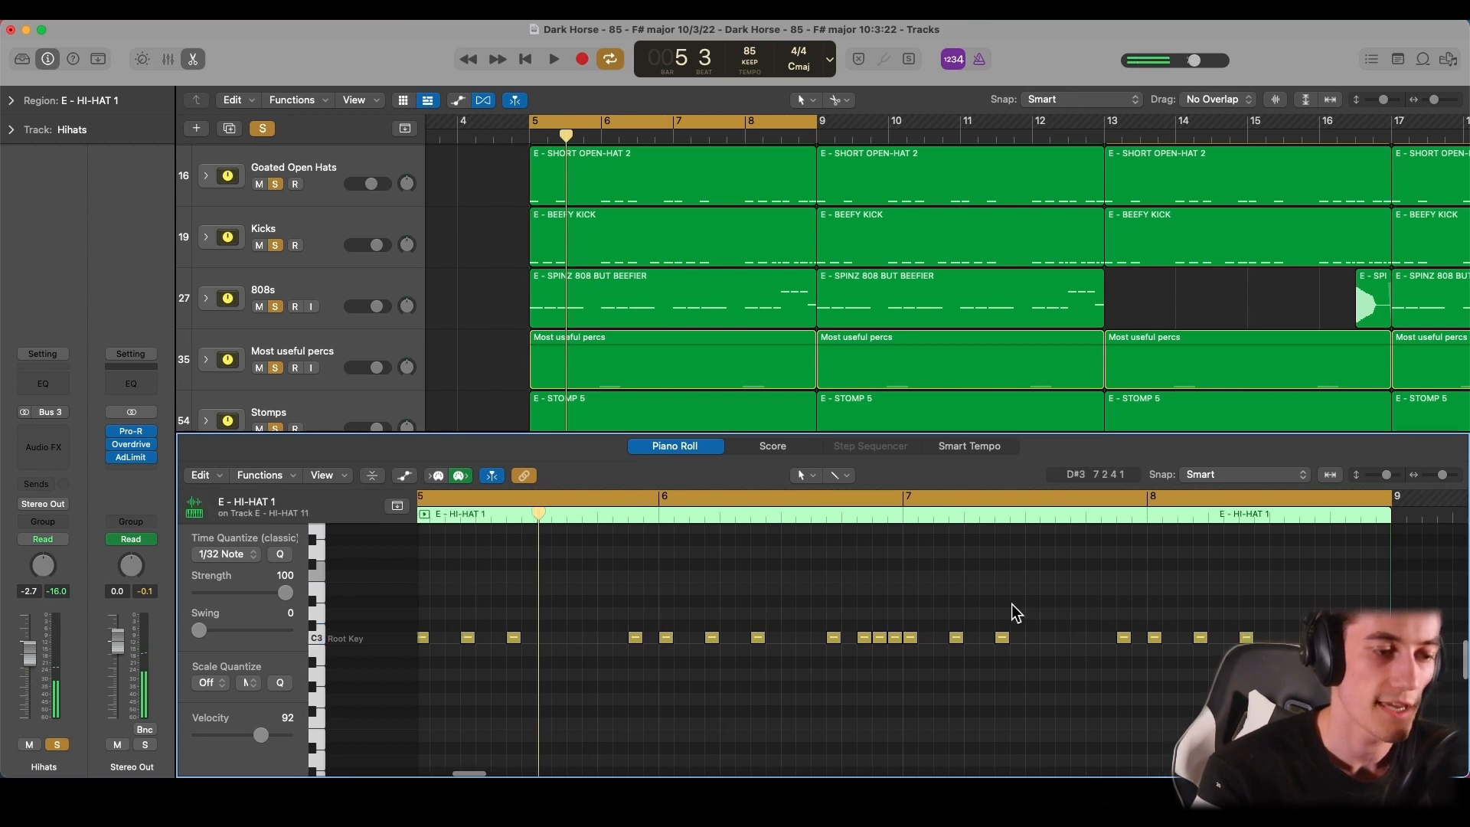
key("e")
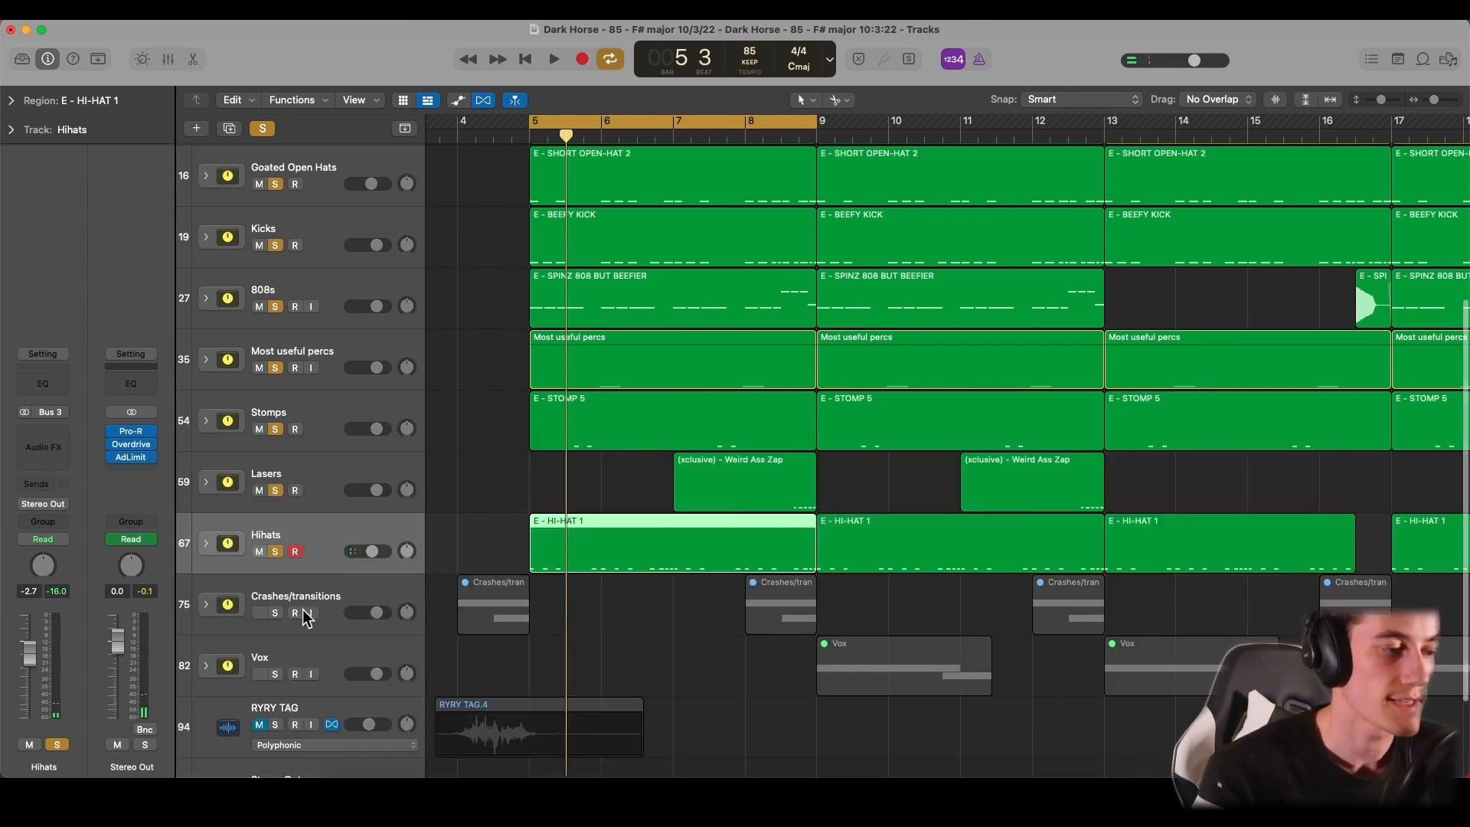
- Solo the Crashes/transitions track and select its region at bar 8
left_click(260, 613)
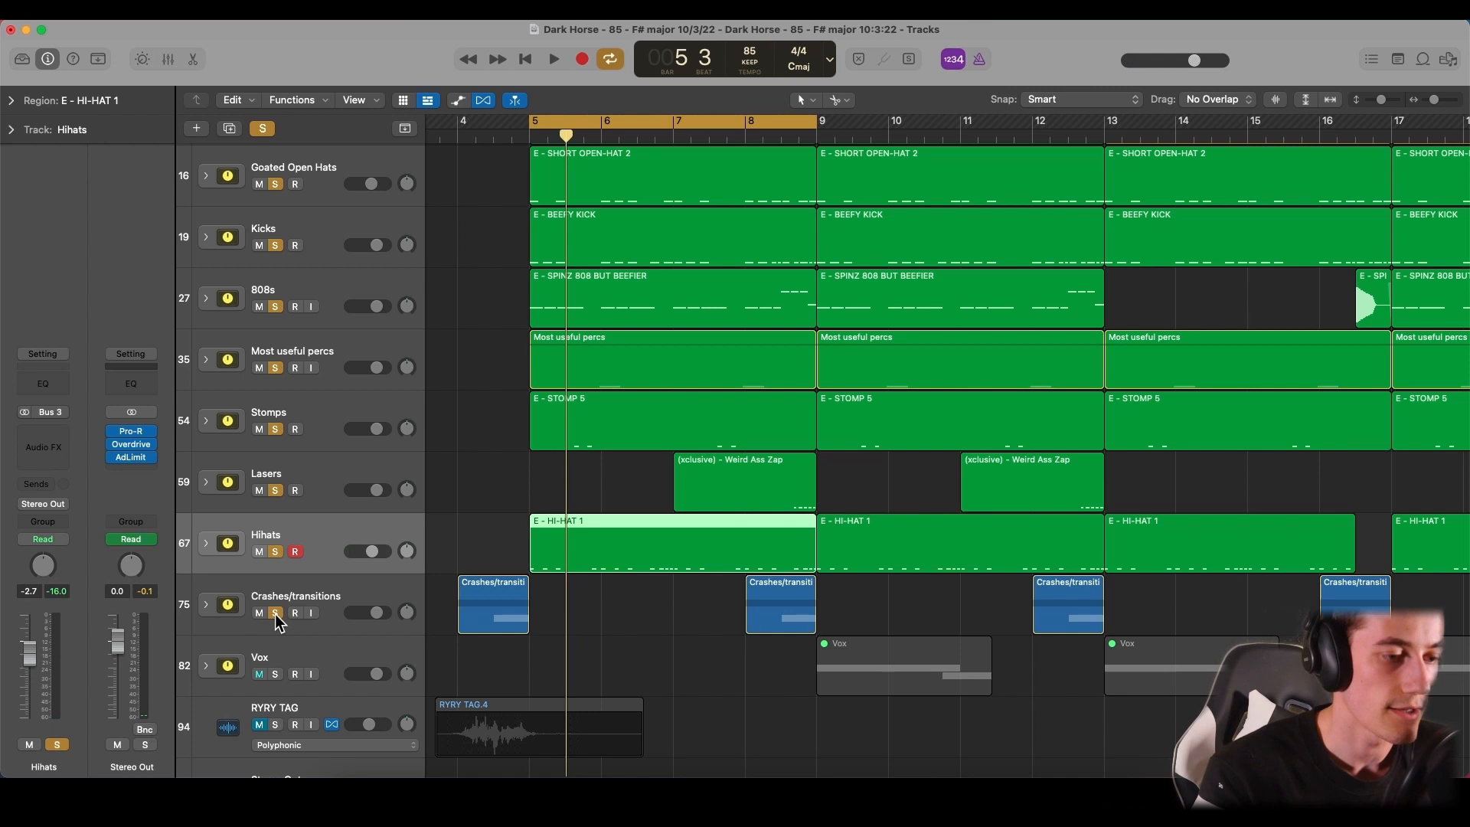
left_click(706, 600)
left_click(783, 601)
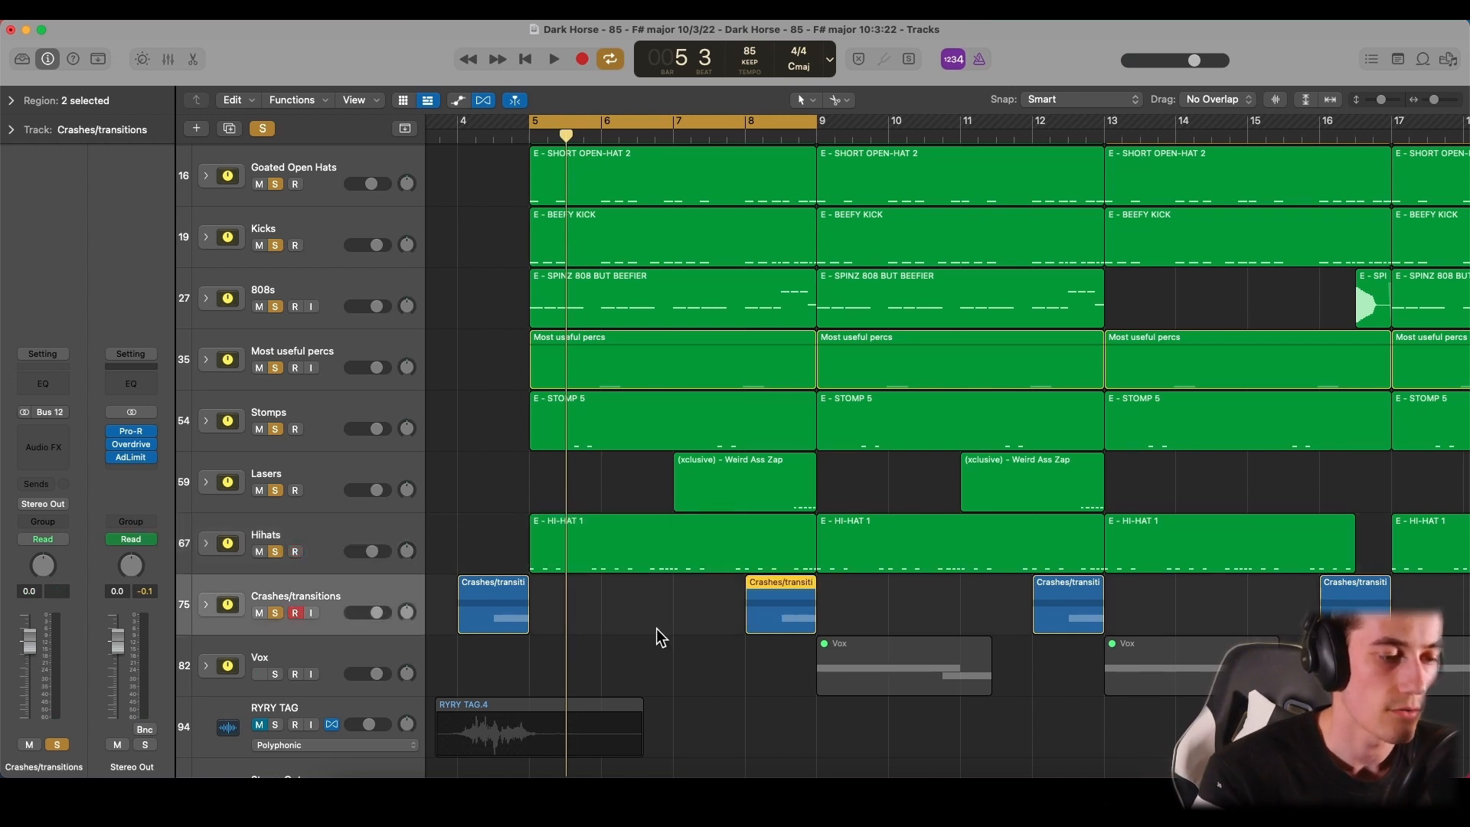
scroll(715, 562, "up", 2)
key("super+Left")
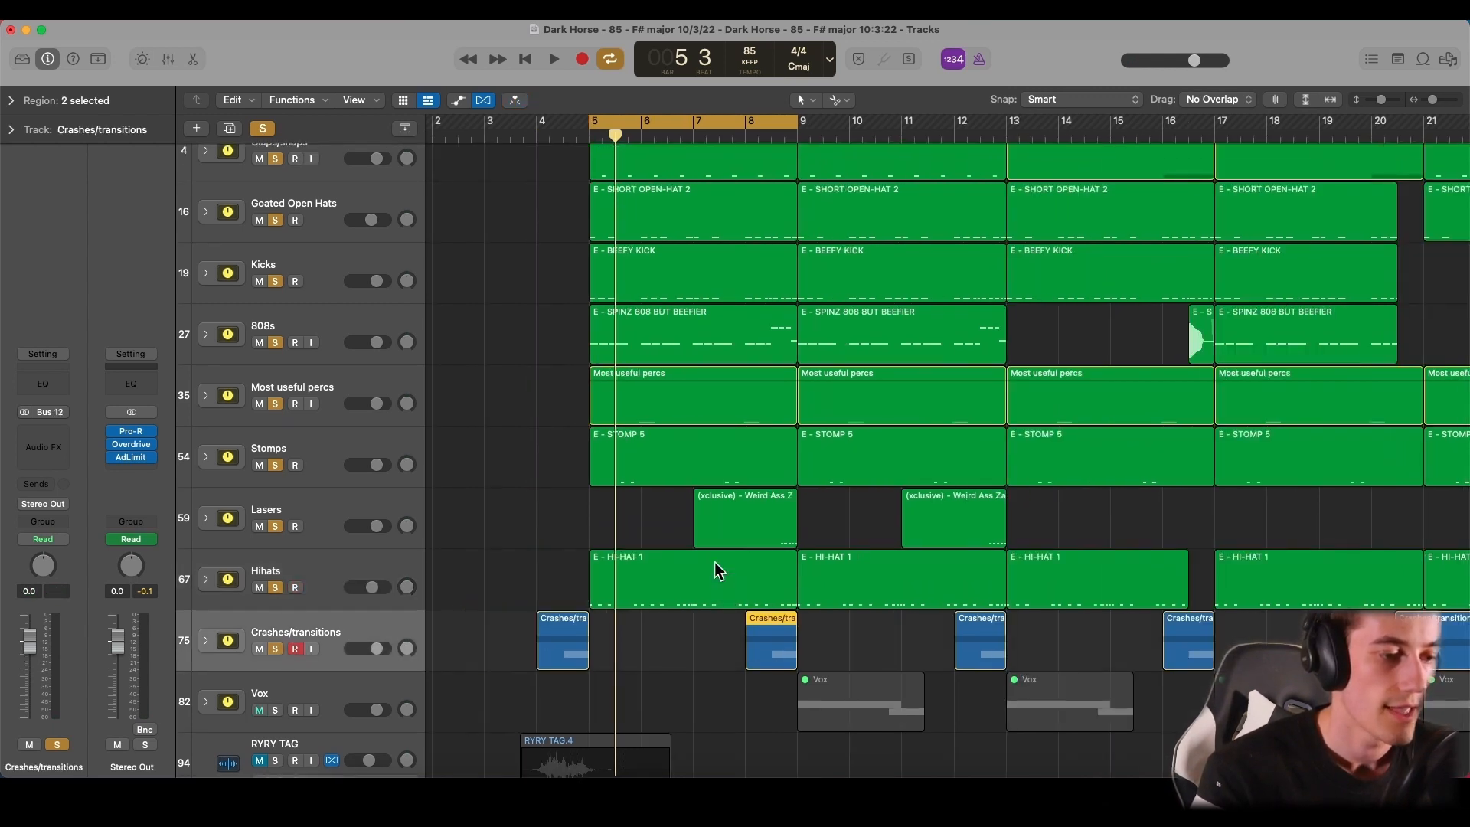
scroll(714, 562, "down", 2)
scroll(715, 562, "up", 1)
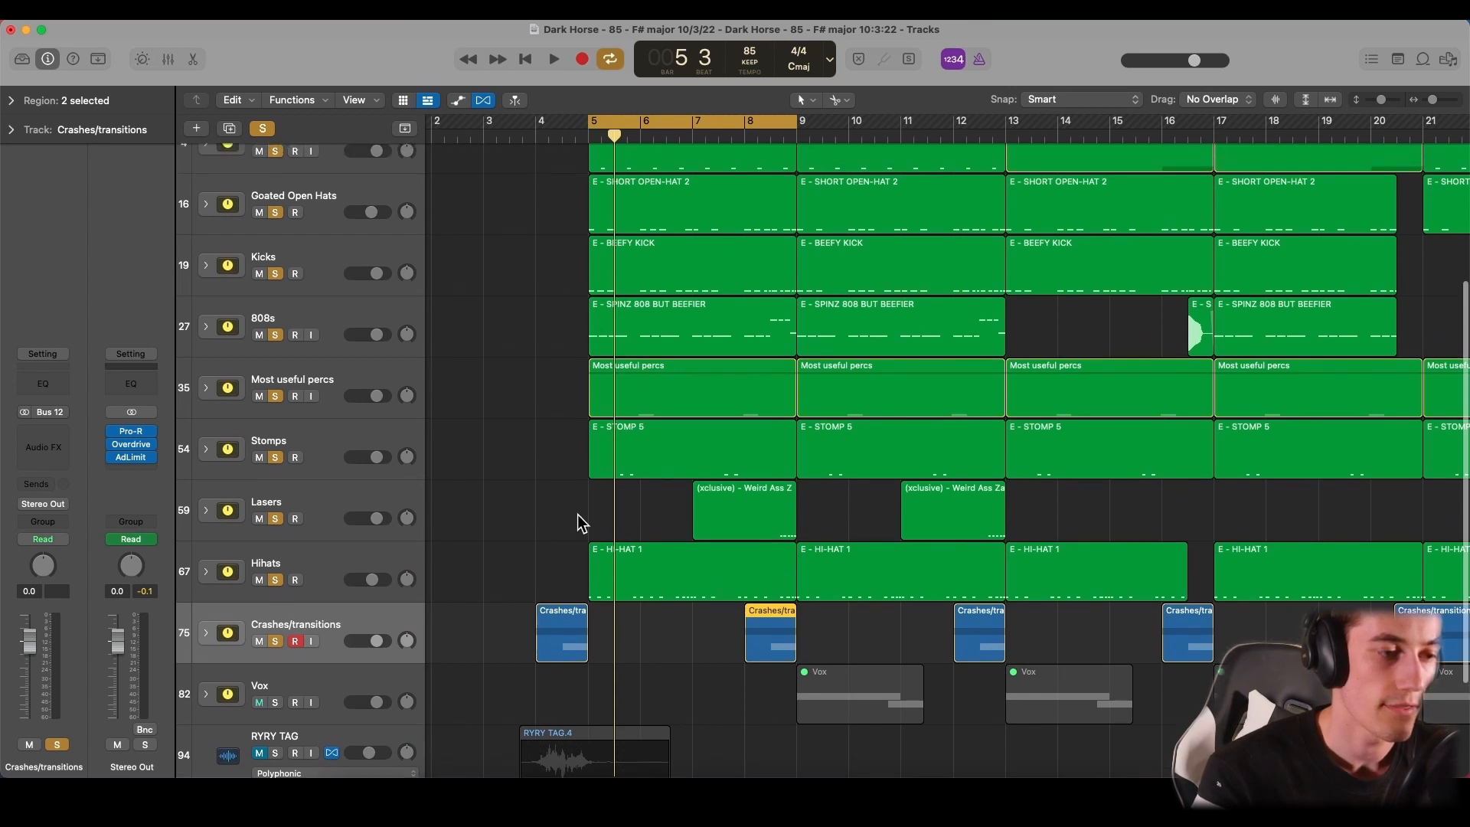
- Clear the region selection and extend the start of the cycle range back to bar 1
scroll(577, 515, "up", 3)
scroll(577, 515, "up", 2)
left_click(643, 308)
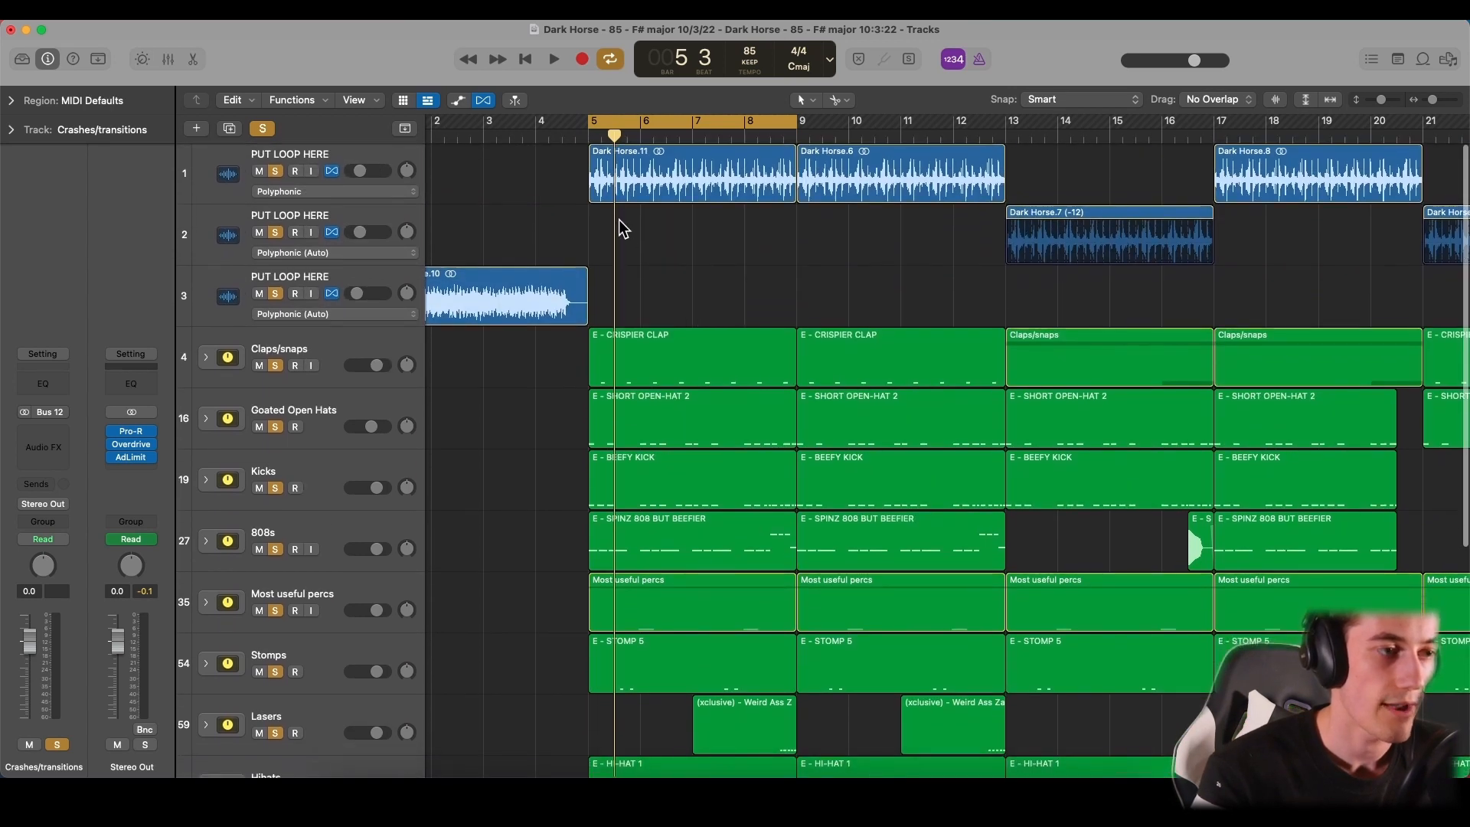
left_click_drag(587, 119, 406, 169)
- Switch off solo on all tracks, play the full beat from bar 1 and turn off cycle mode
scroll(563, 402, "down", 5)
scroll(562, 401, "down", 3)
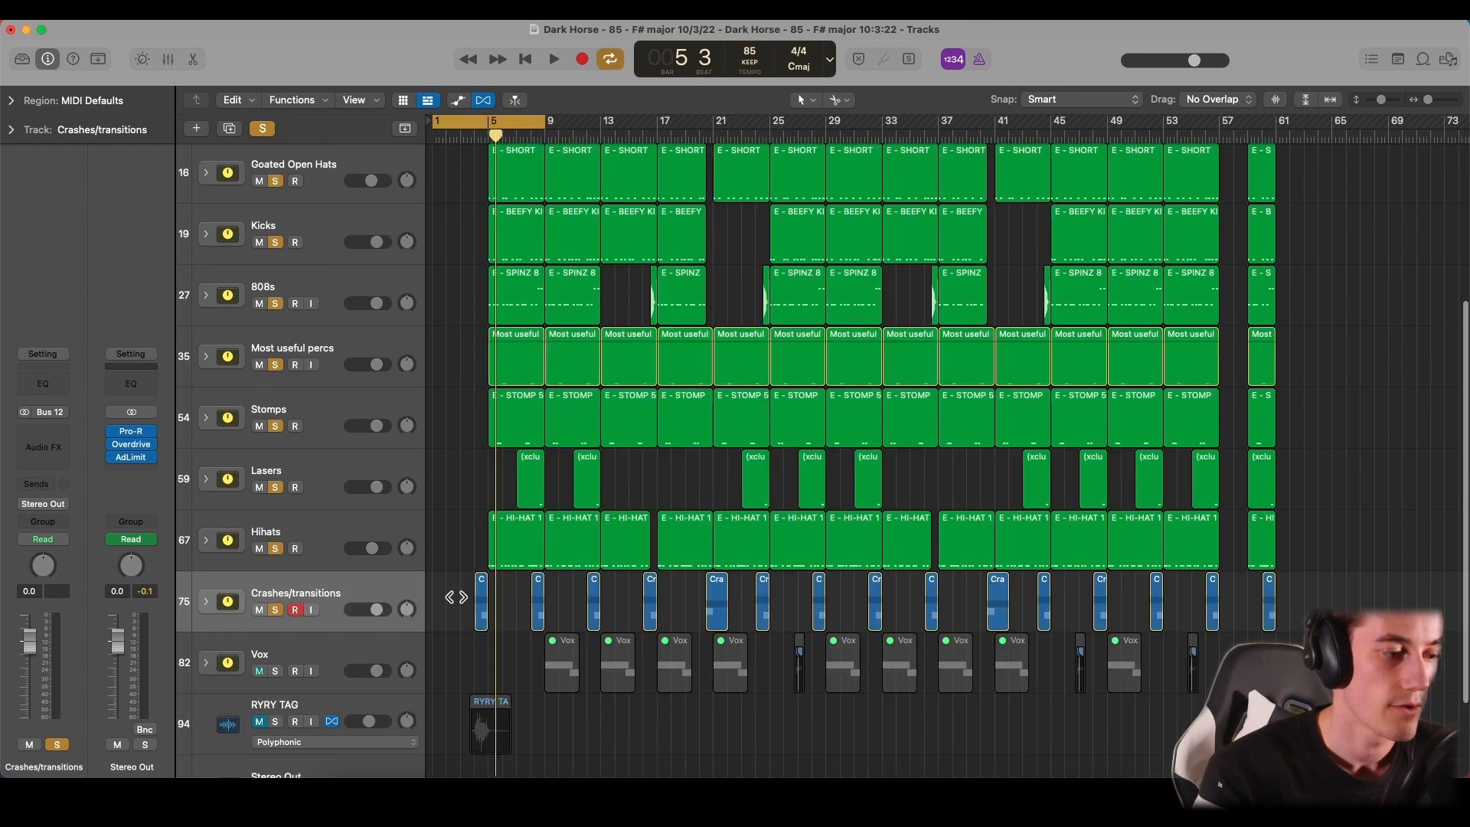
key("s")
scroll(582, 248, "up", 3)
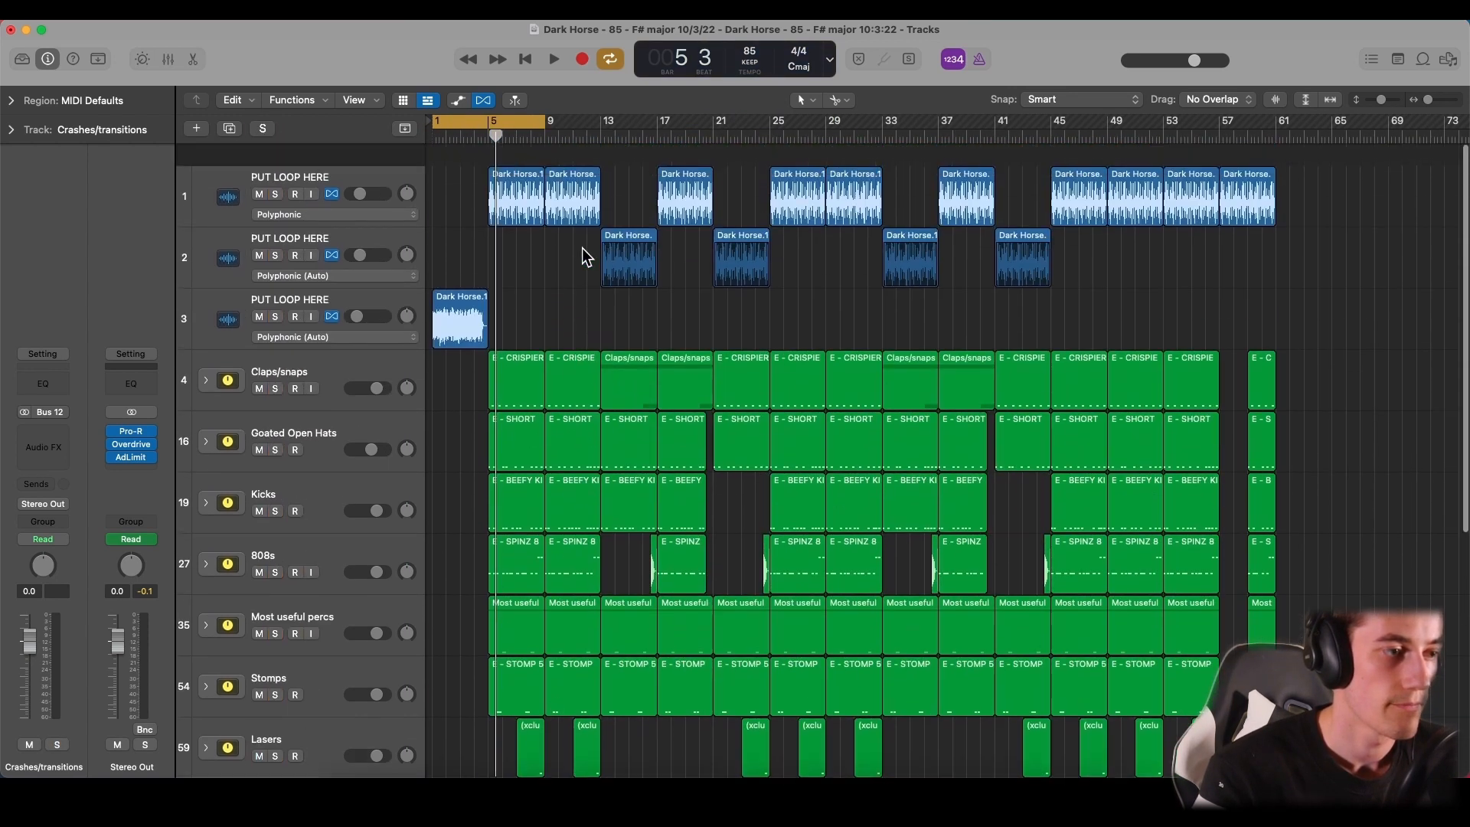
key("space")
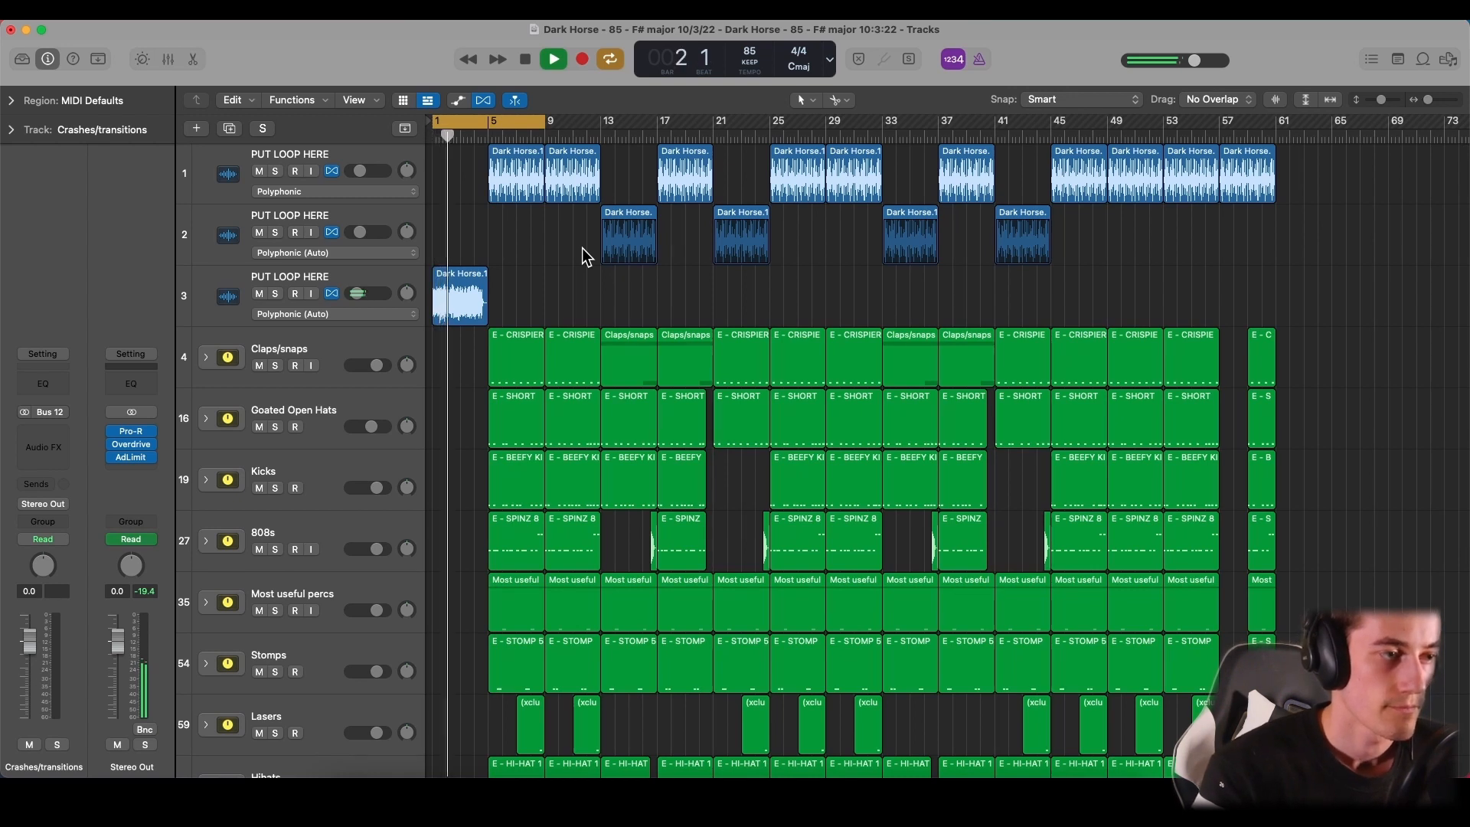
left_click(535, 123)
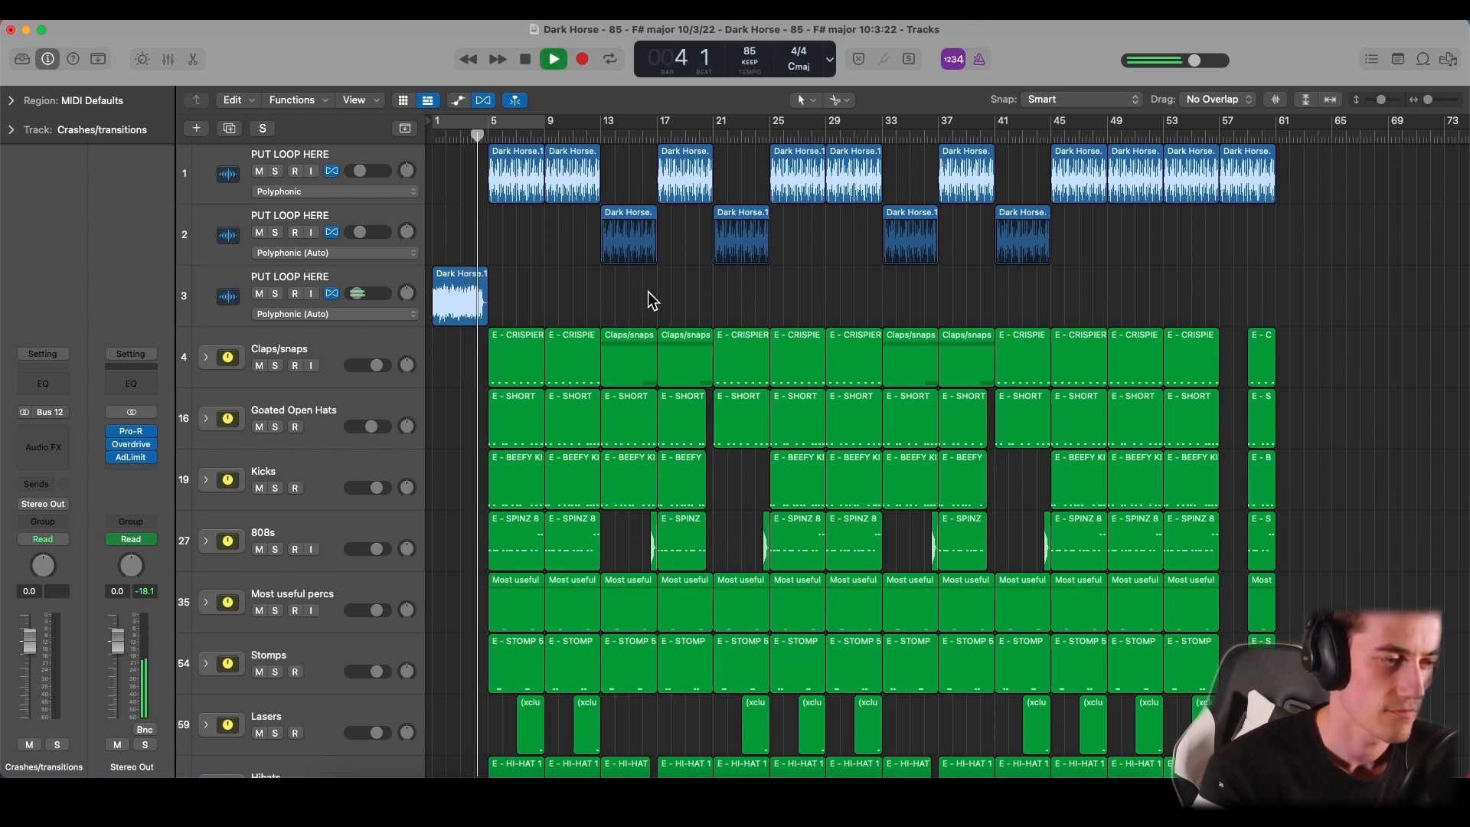
scroll(648, 292, "down", 5)
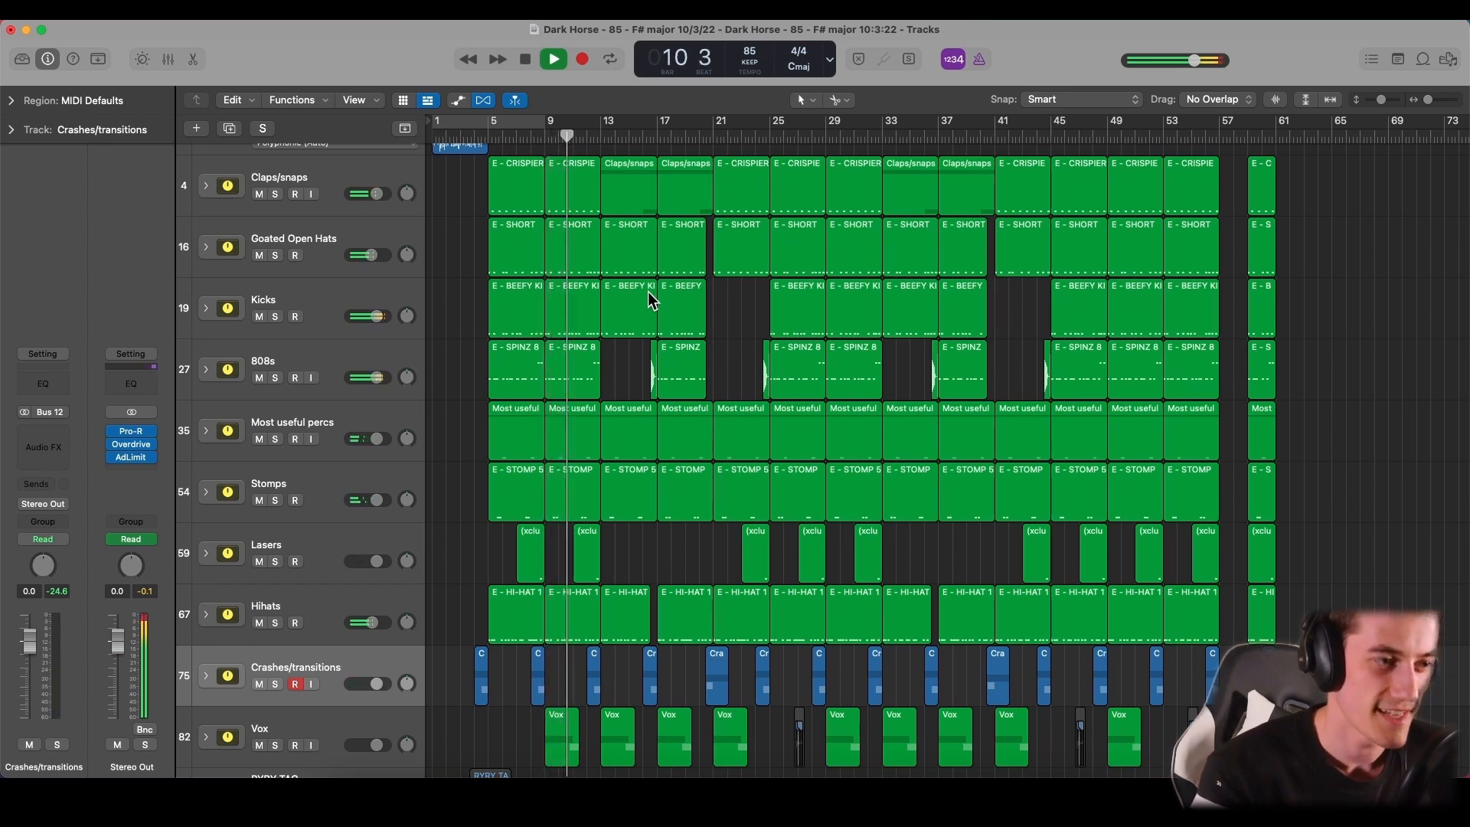
scroll(620, 299, "up", 5)
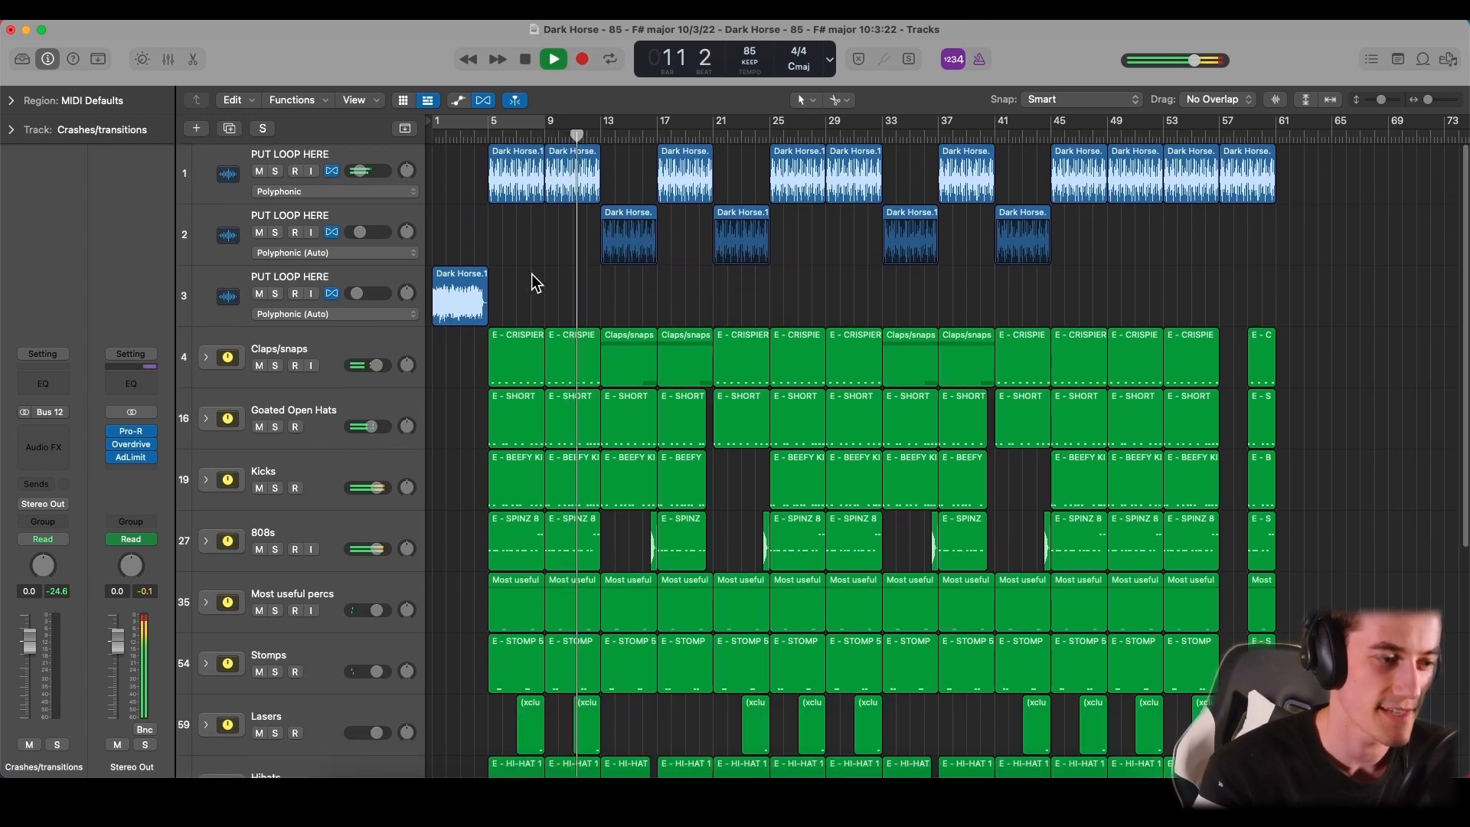
- Expand the Vox stack to inspect its E - DOG BARK 2 regions, and stop playback
scroll(574, 338, "down", 6)
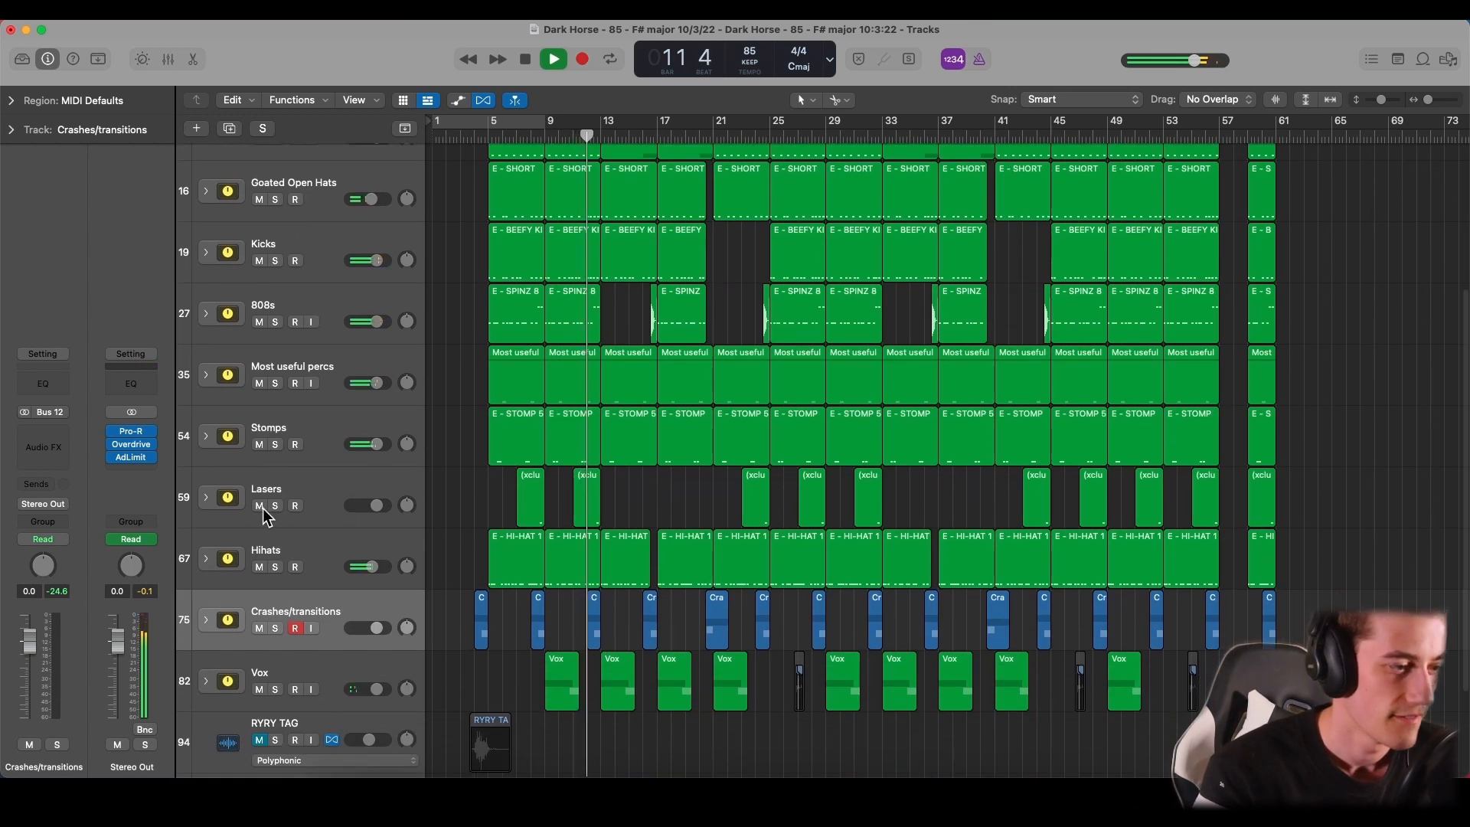
left_click(205, 681)
scroll(567, 687, "down", 2)
scroll(564, 680, "down", 10)
key("space")
key("super+Right")
key("super+Right")
key("super+Right")
key("super+Right")
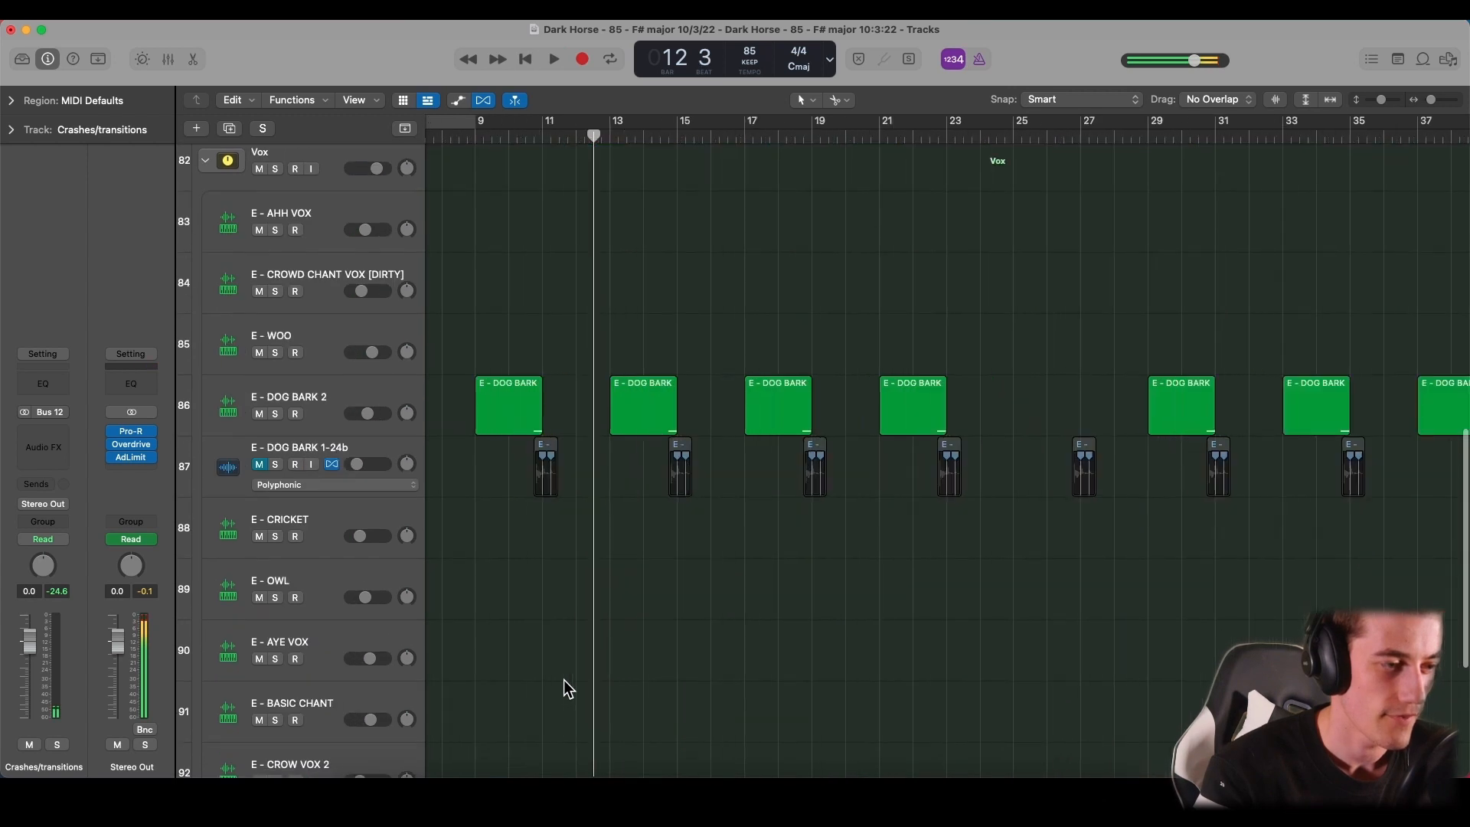
- Play the beat from bar 9 to hear the first E - DOG BARK 2 region, and collapse the Vox stack
scroll(498, 560, "left", 3)
key("super+Left")
key("super+Left")
key("super+Left")
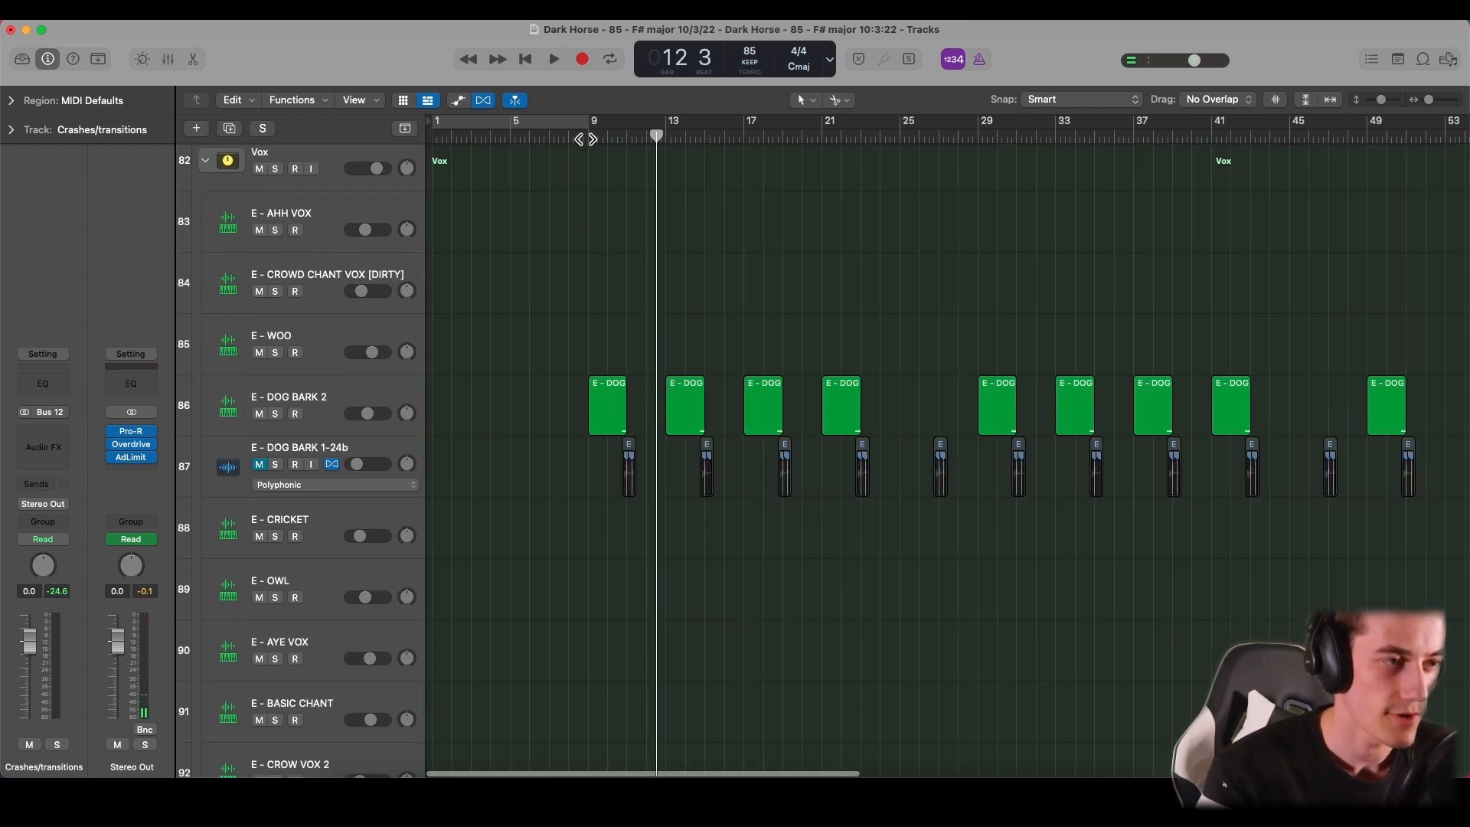
key("super+Right")
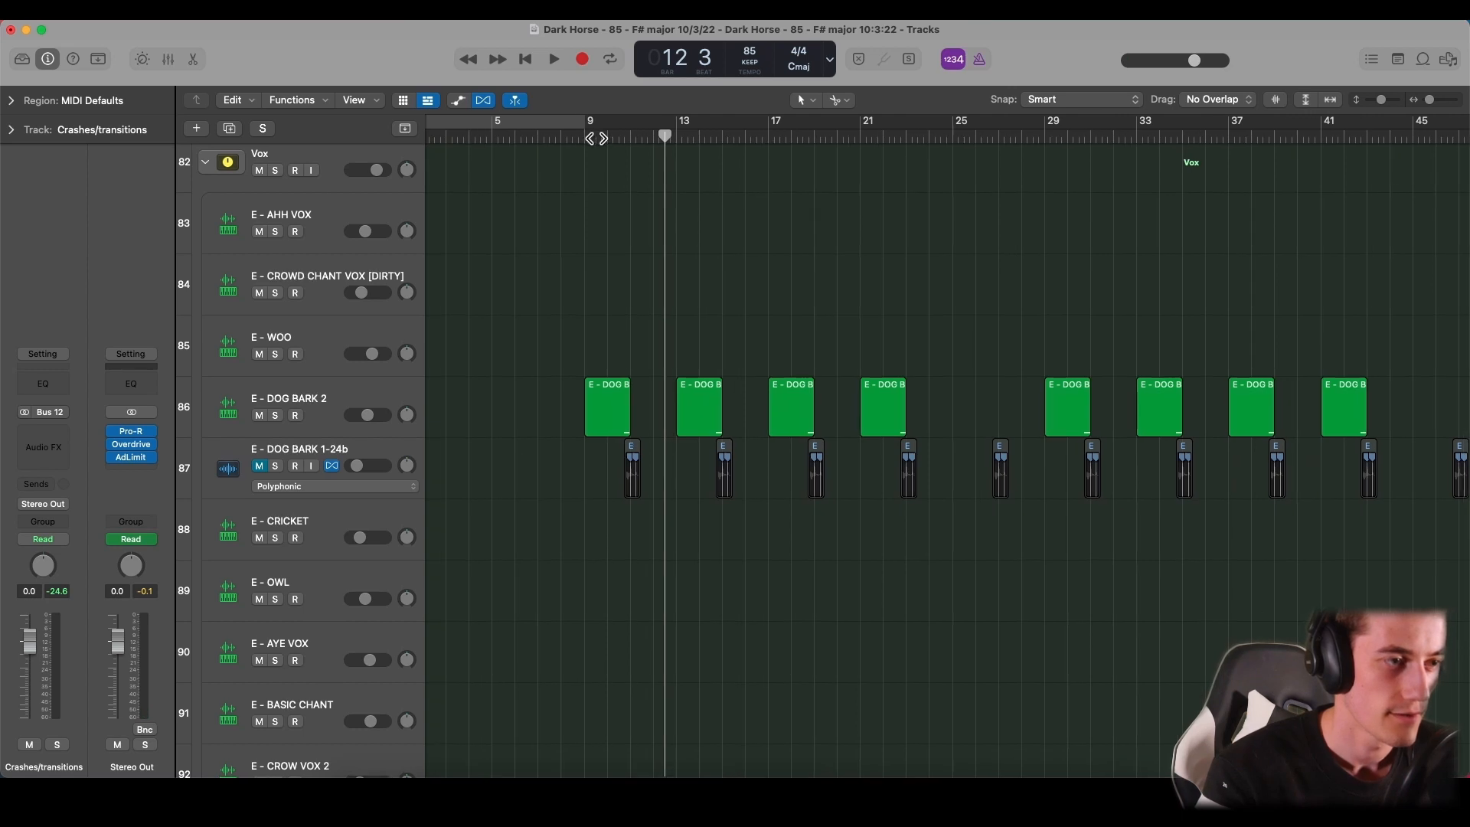
double_click(597, 138)
key("super+Right")
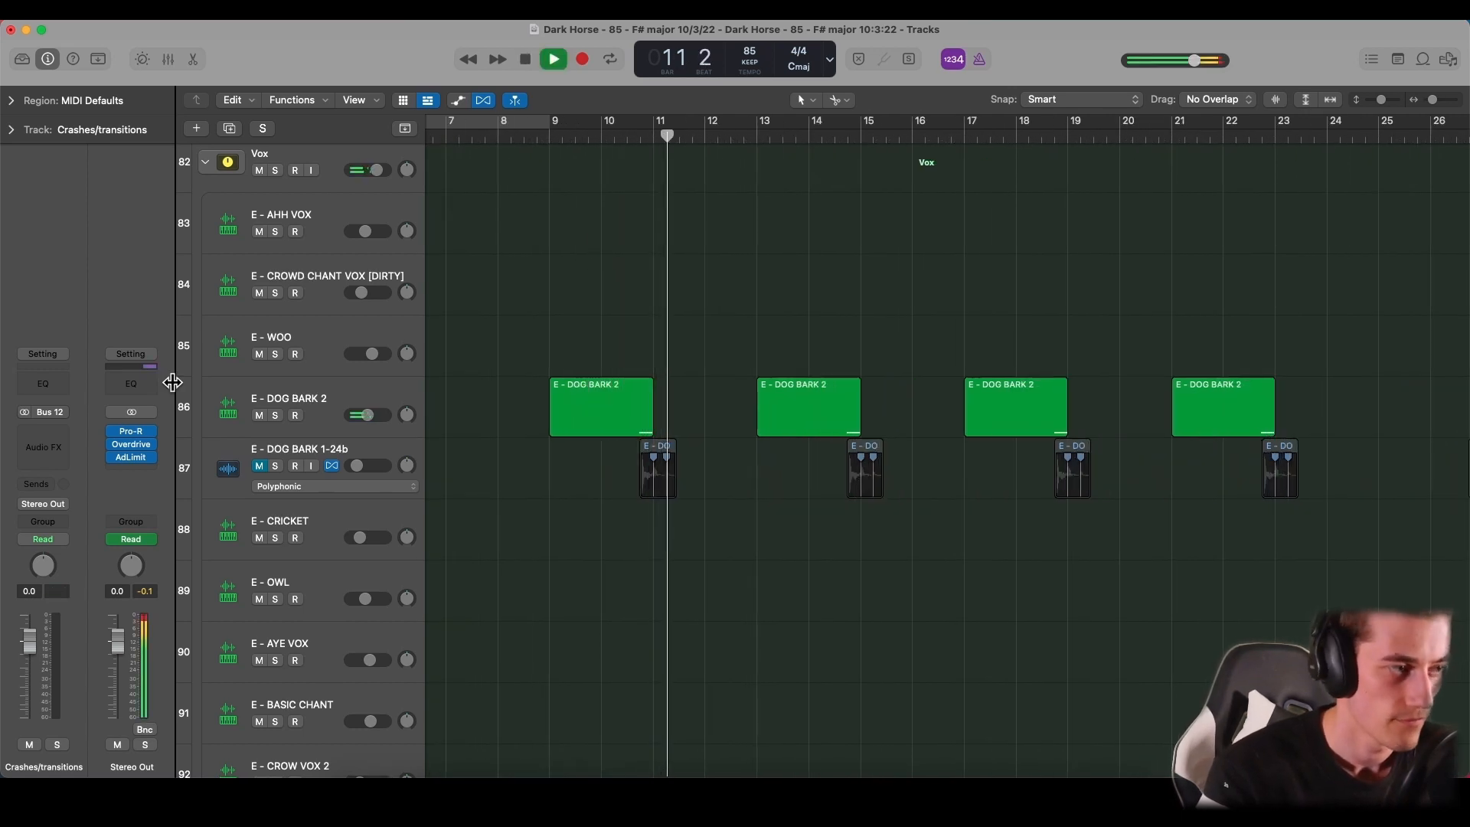
left_click(204, 163)
scroll(561, 285, "up", 2)
scroll(560, 285, "left", 5)
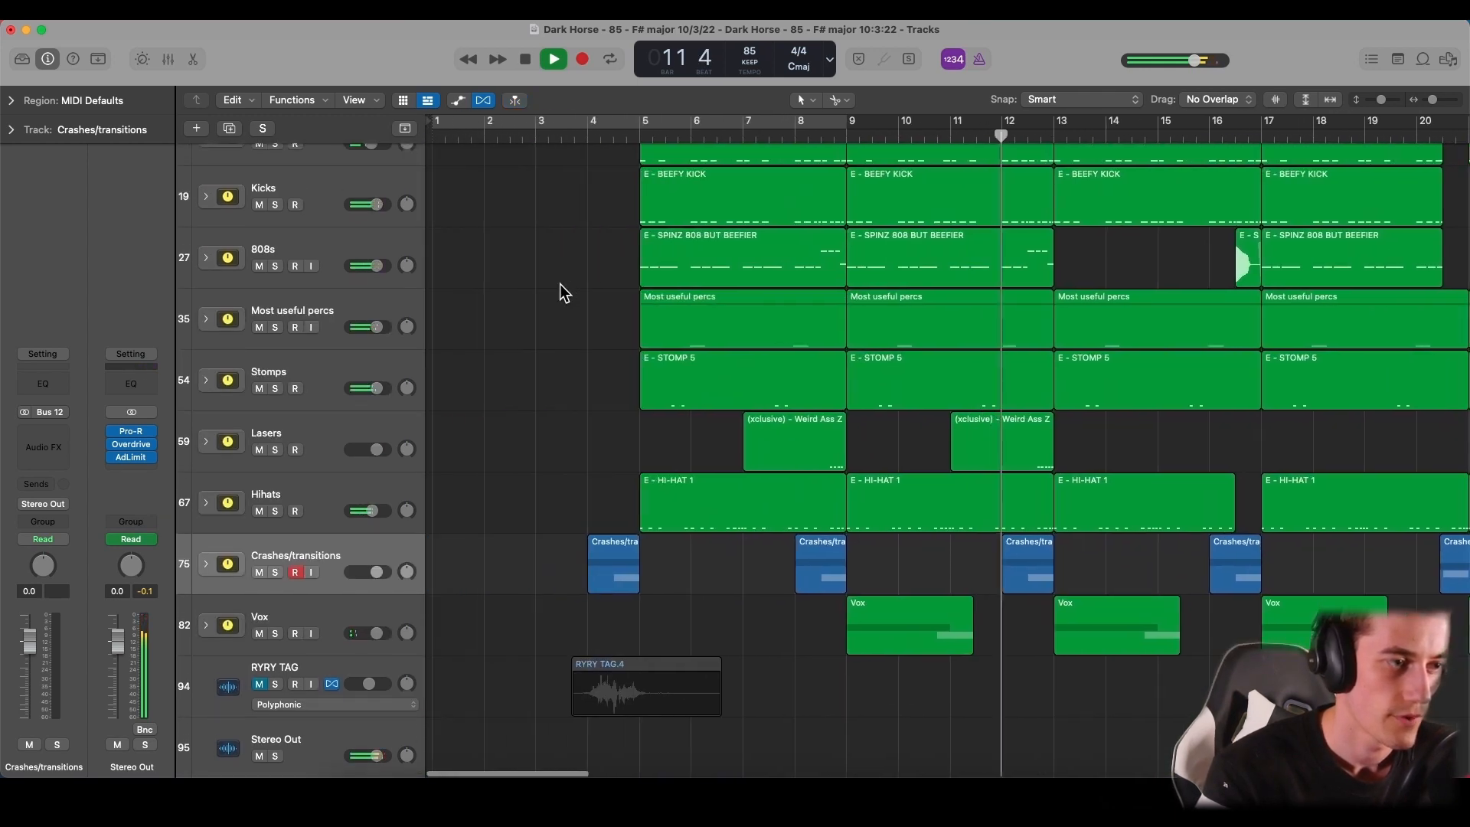
- Stop playback and select the short 808s region that leads into bar 17
key("space")
scroll(699, 328, "up", 3)
scroll(697, 328, "right", 6)
scroll(697, 329, "up", 1)
key("super+Left")
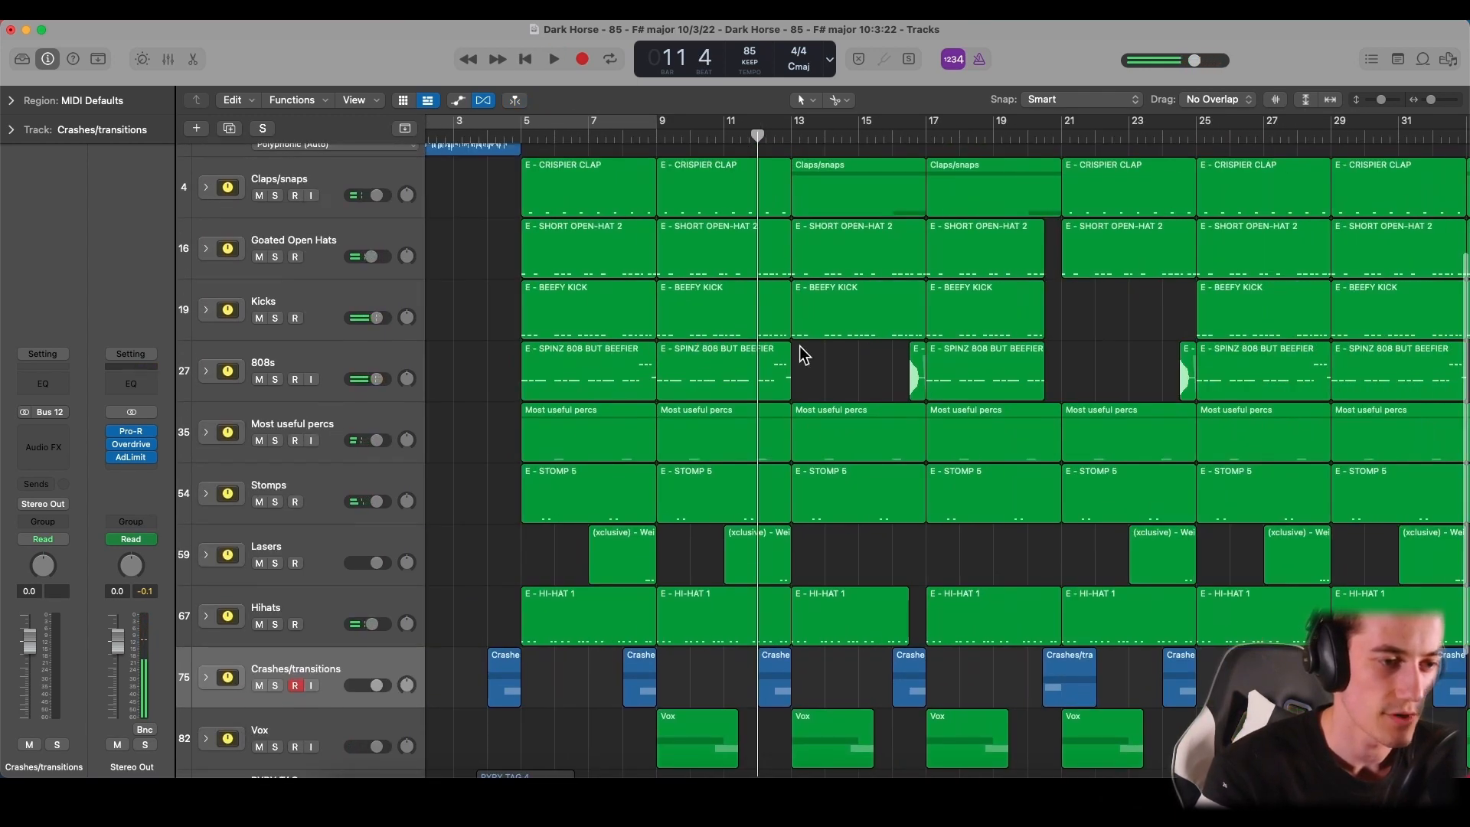
scroll(814, 350, "right", 5)
key("super+Right")
scroll(815, 351, "right", 4)
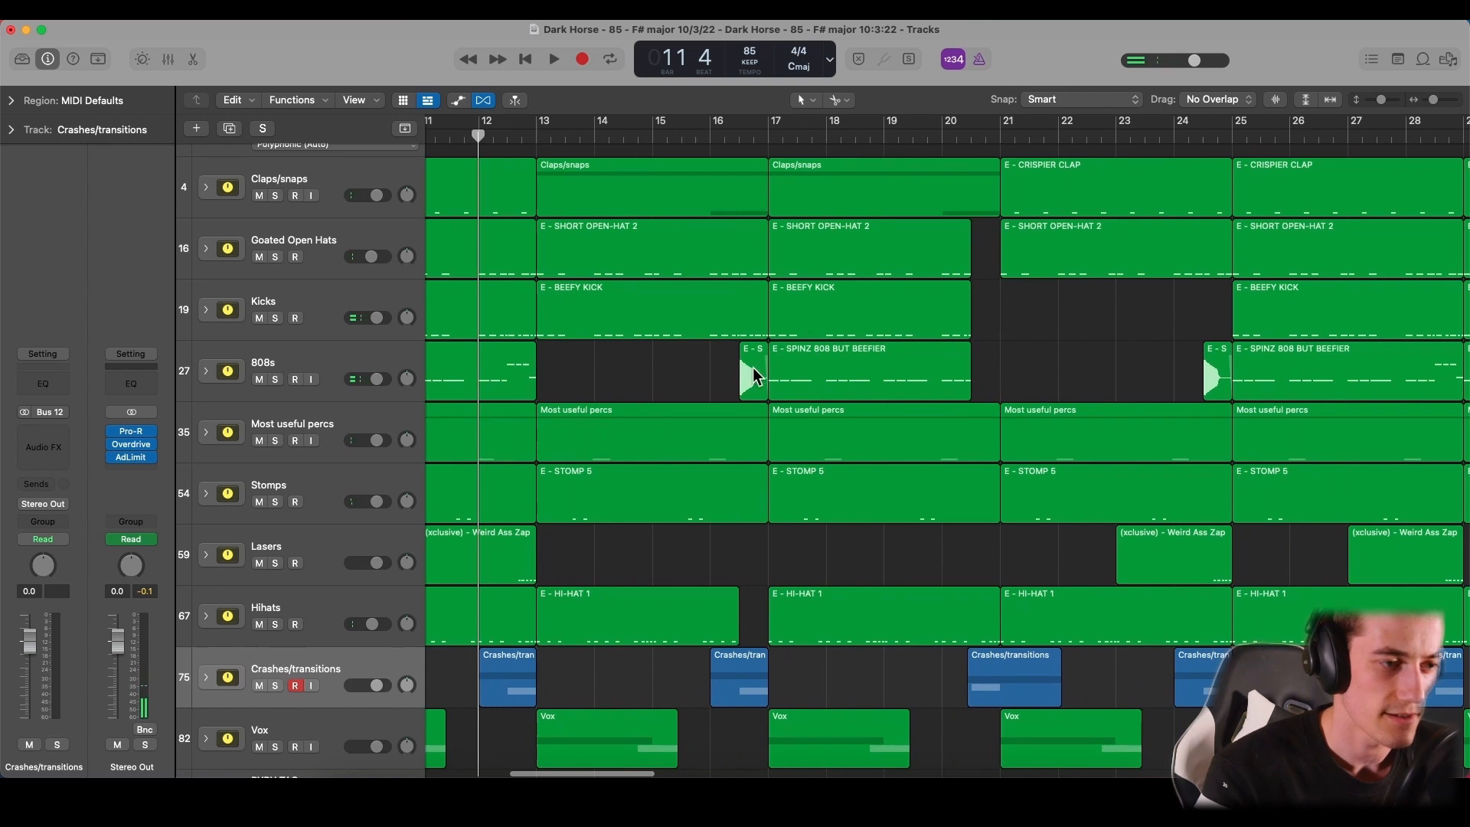
left_click(753, 375)
key("super+Right")
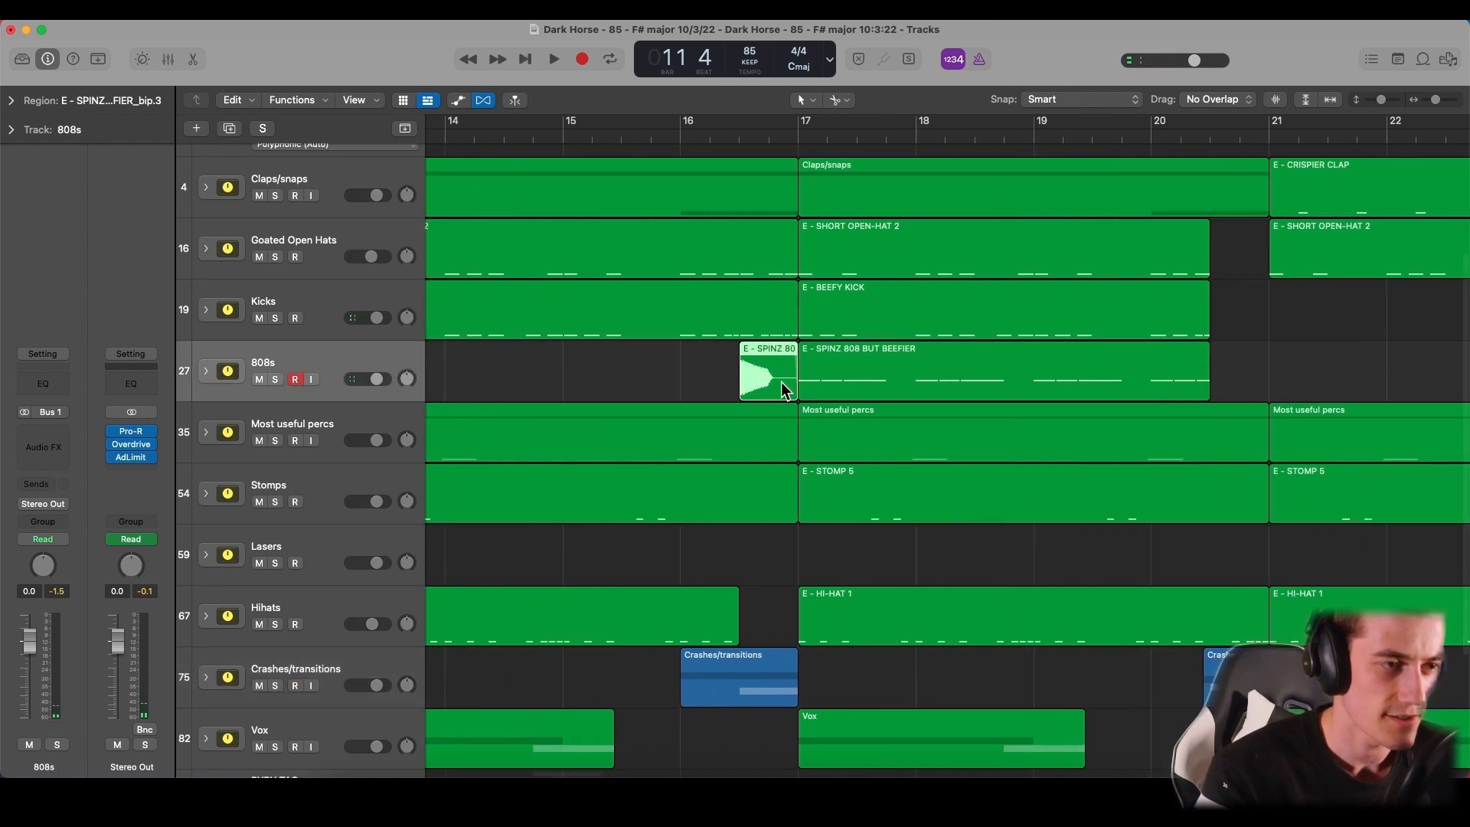
- Play the beat from about bar 16 to hear the 808 transition into bar 17, and clear the region selection
left_click(713, 137)
key("space")
left_click(645, 360)
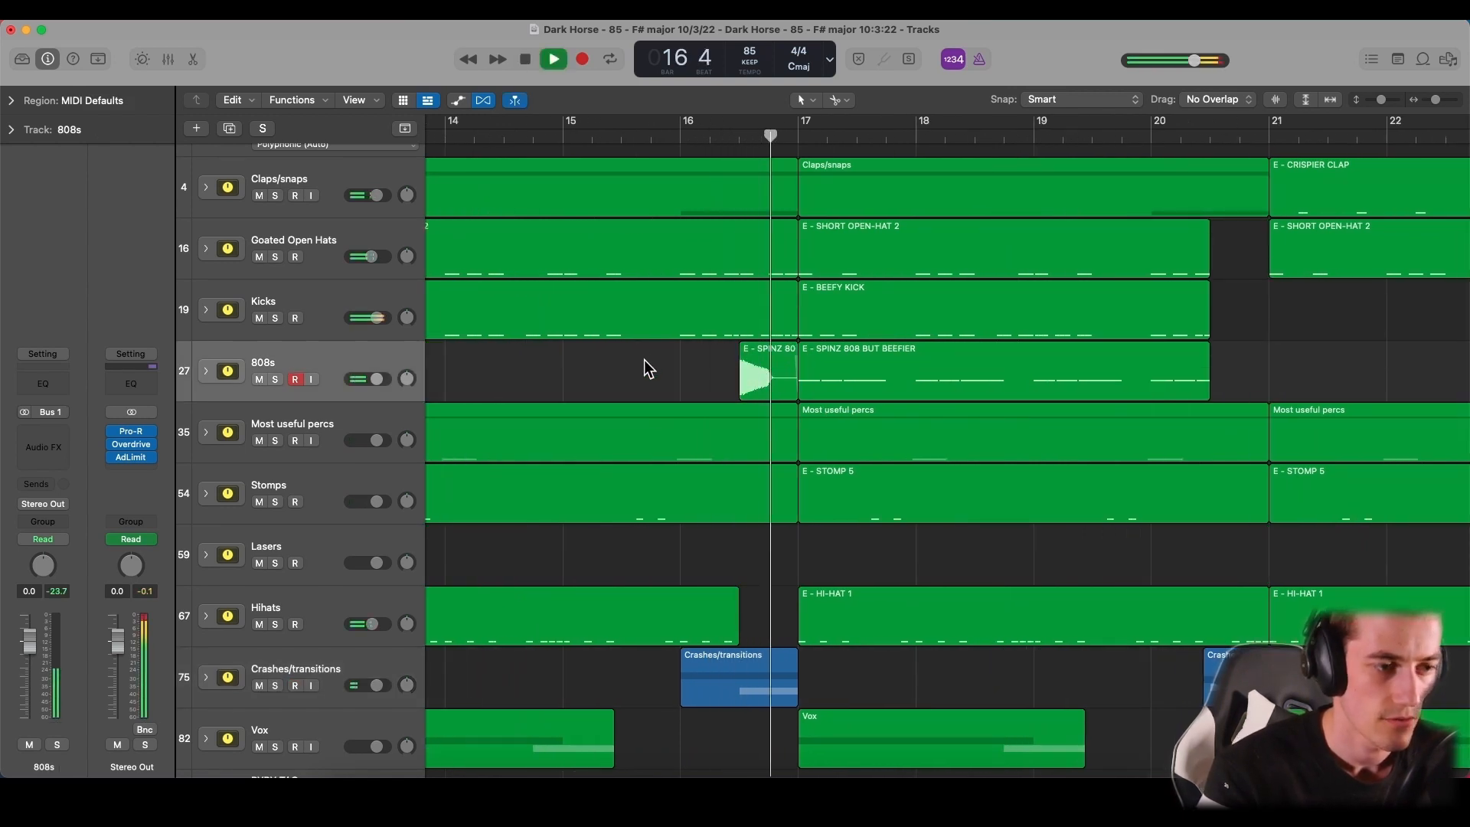
- Stop playback and examine the full arrangement, from the PUT LOOP HERE tracks down through the drum stacks
key("super+Left")
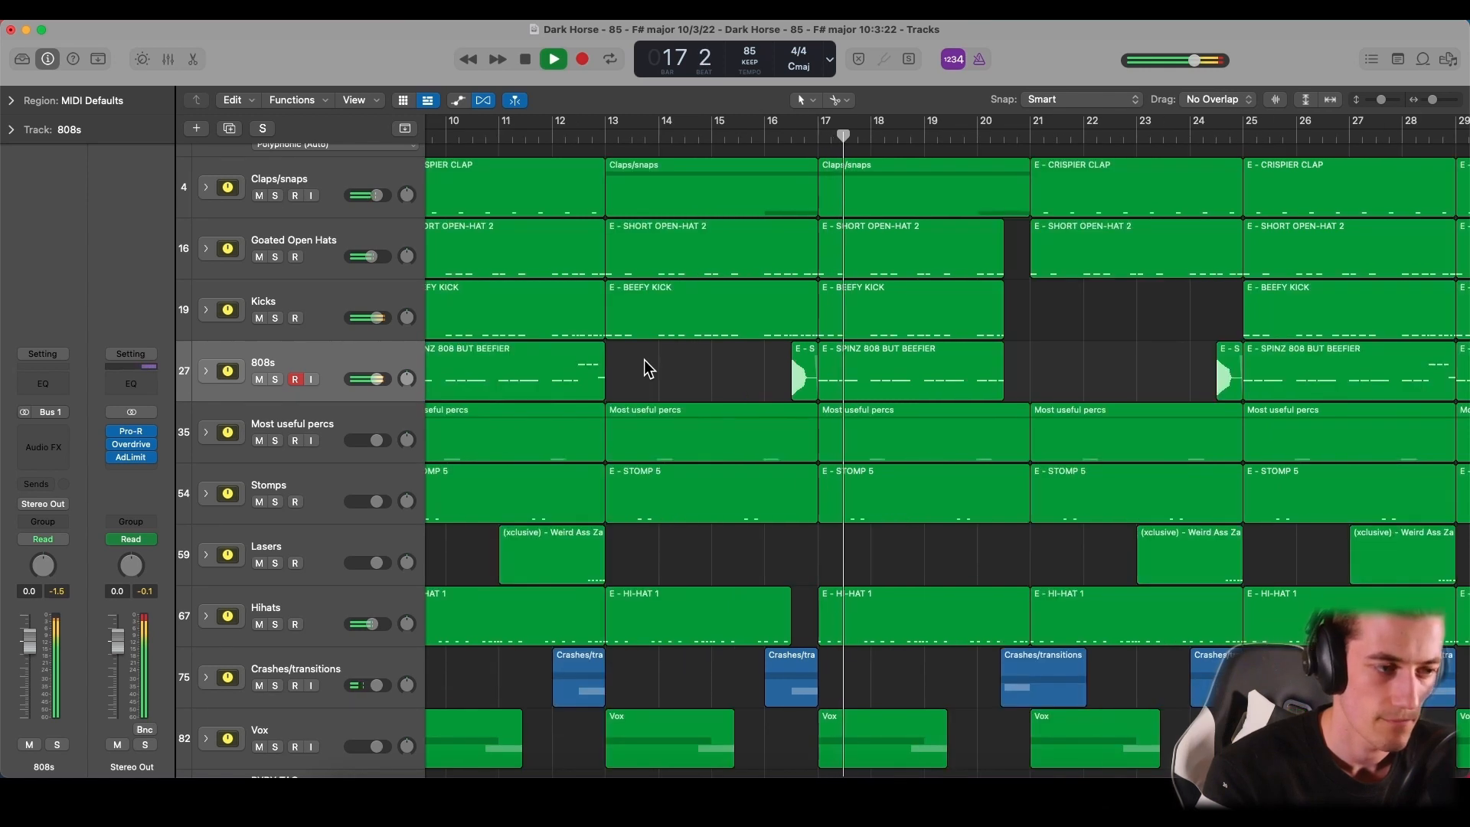
key("super+Left")
key("super+Left")
key("super+Left")
key("space")
key("super+Left")
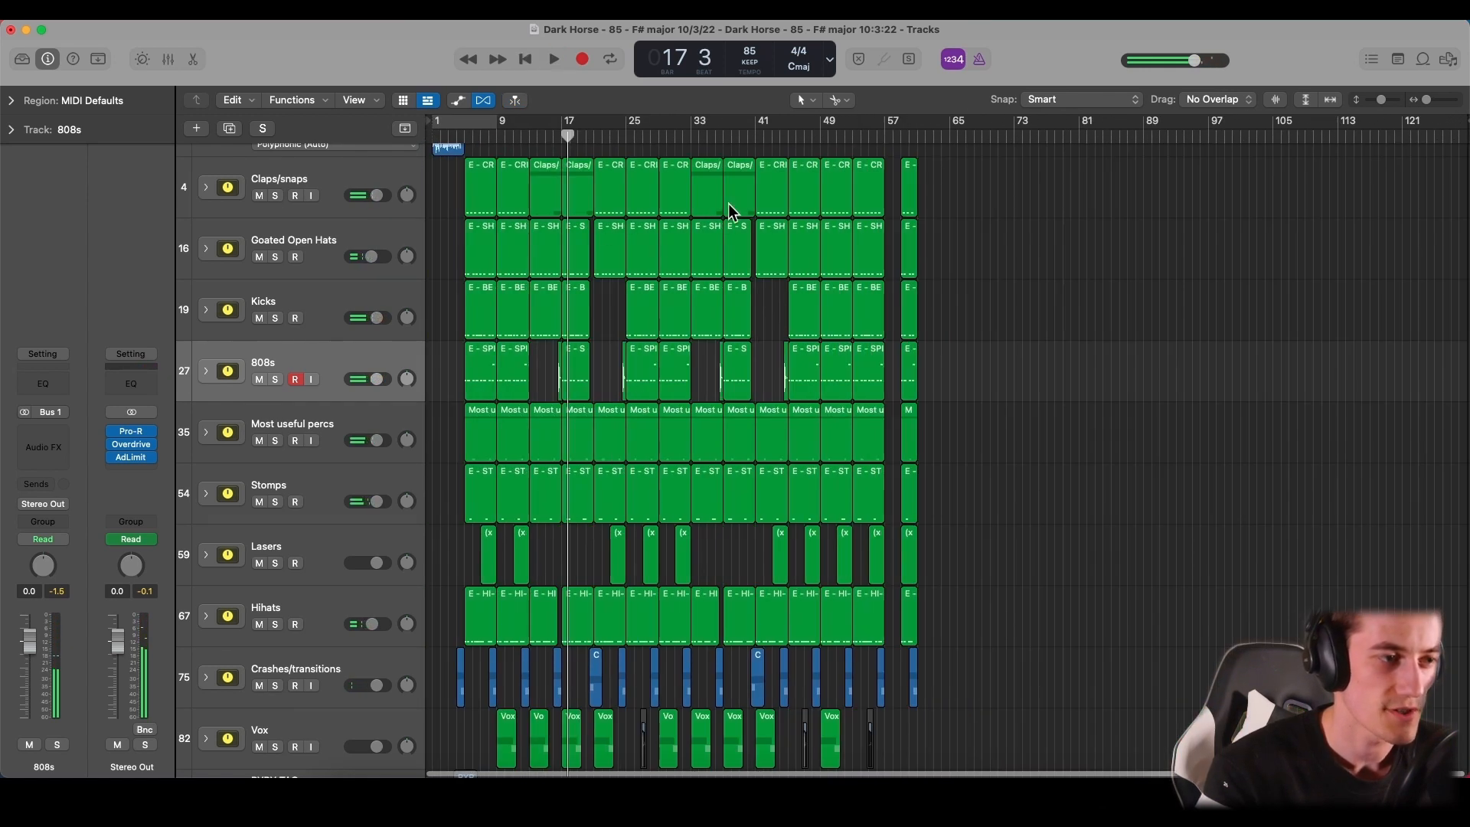
scroll(529, 248, "up", 3)
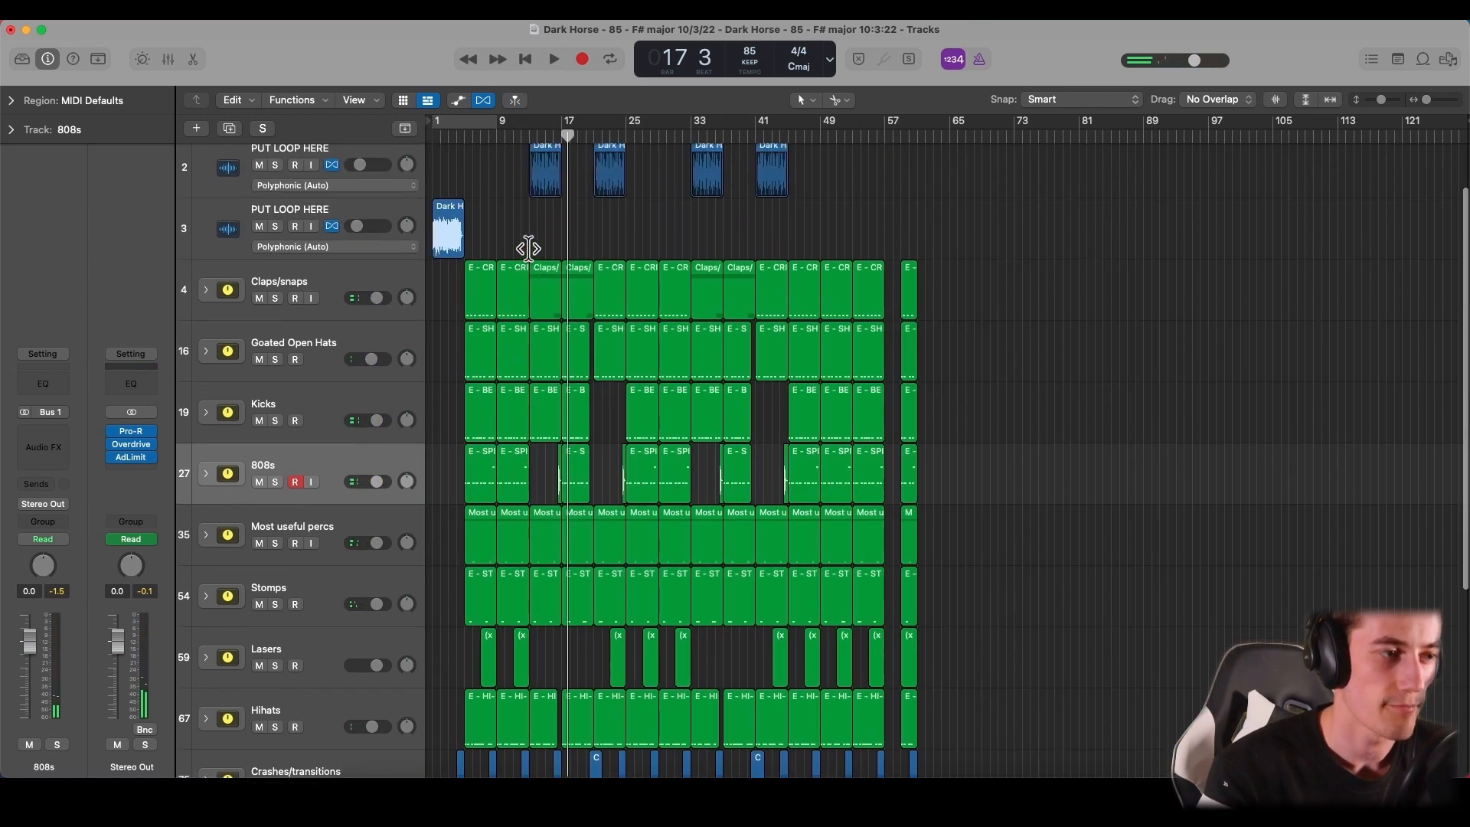
scroll(529, 249, "up", 2)
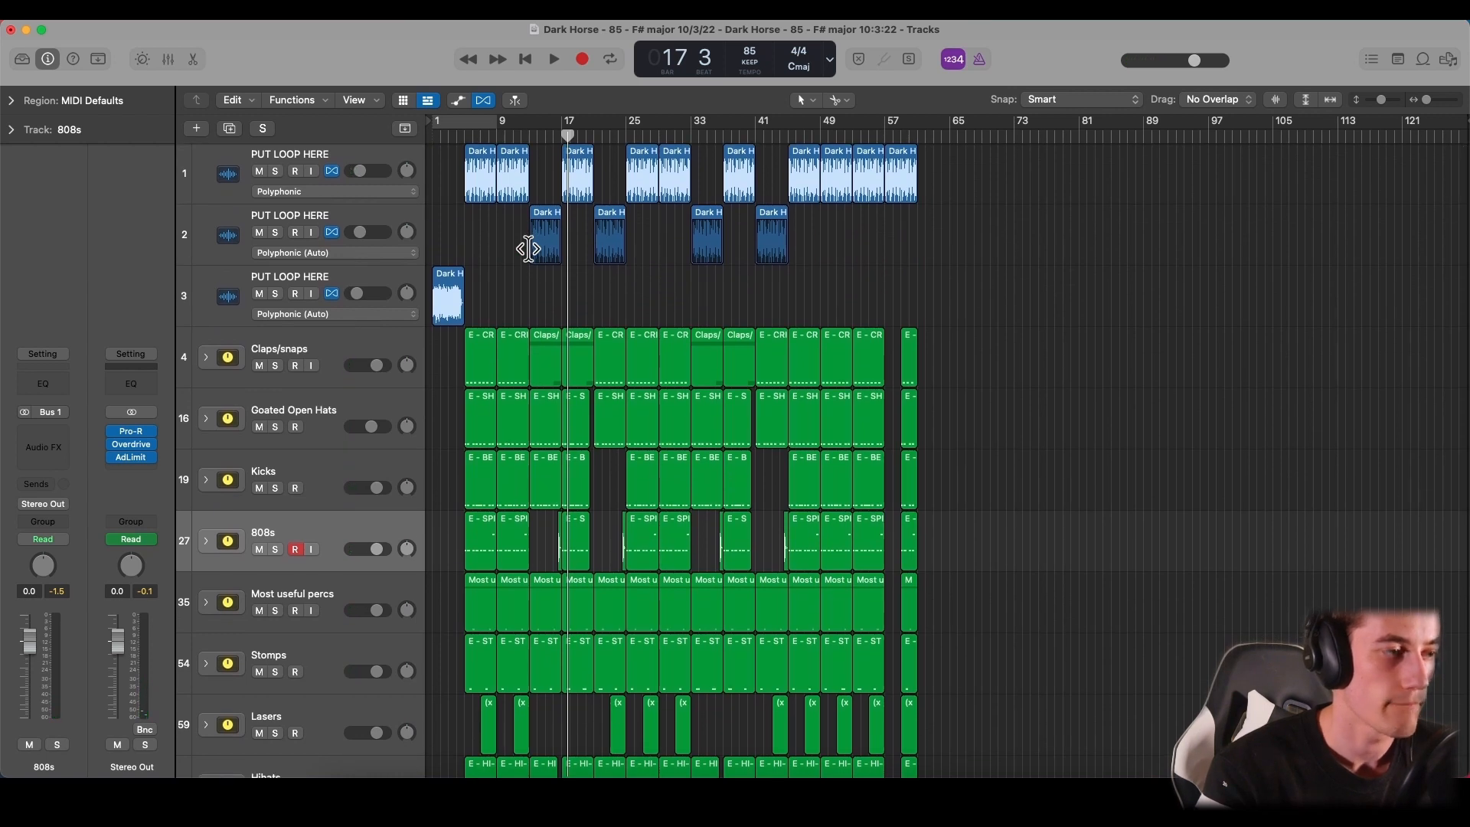
scroll(513, 337, "down", 2)
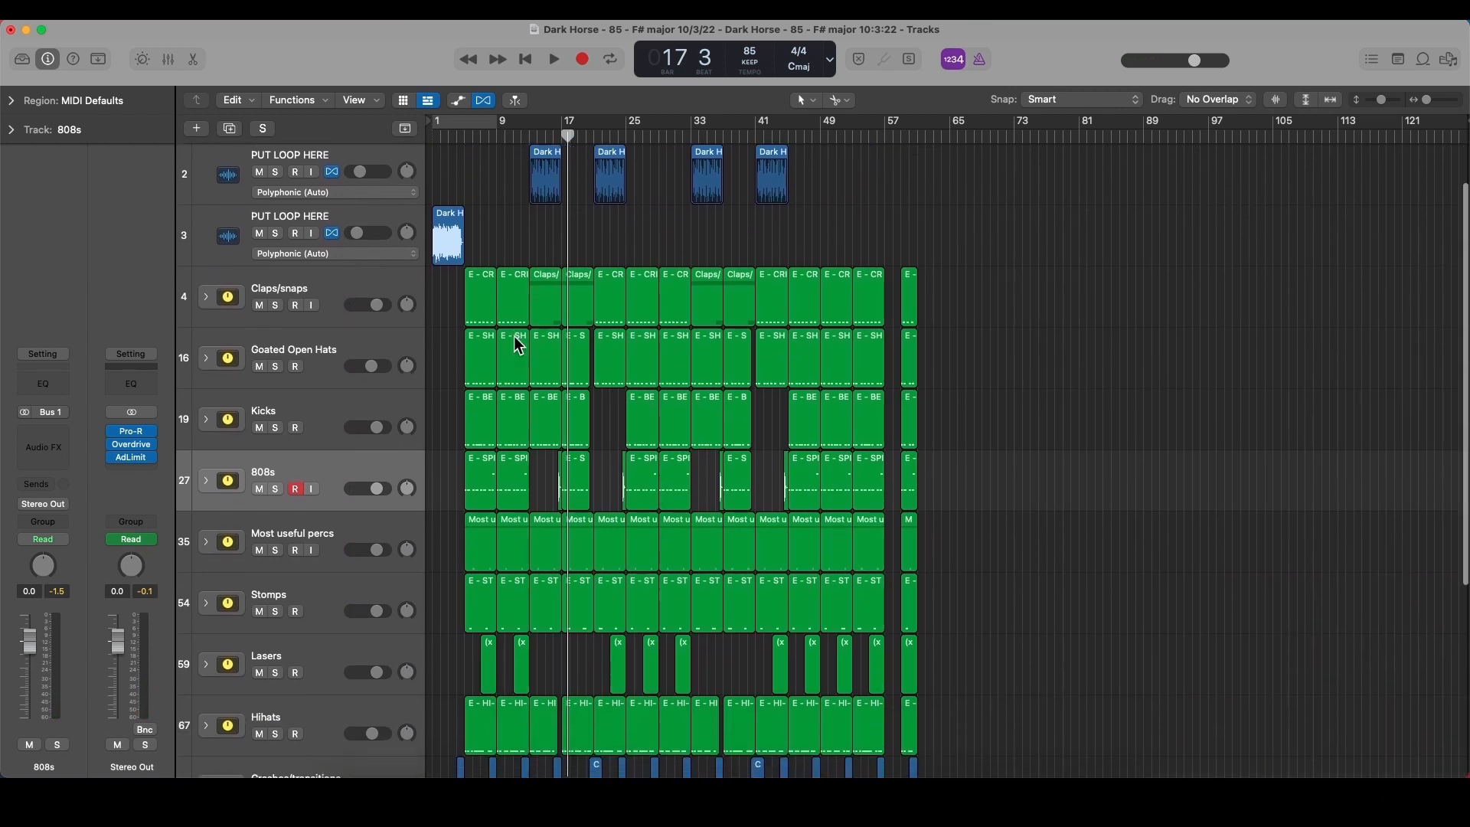